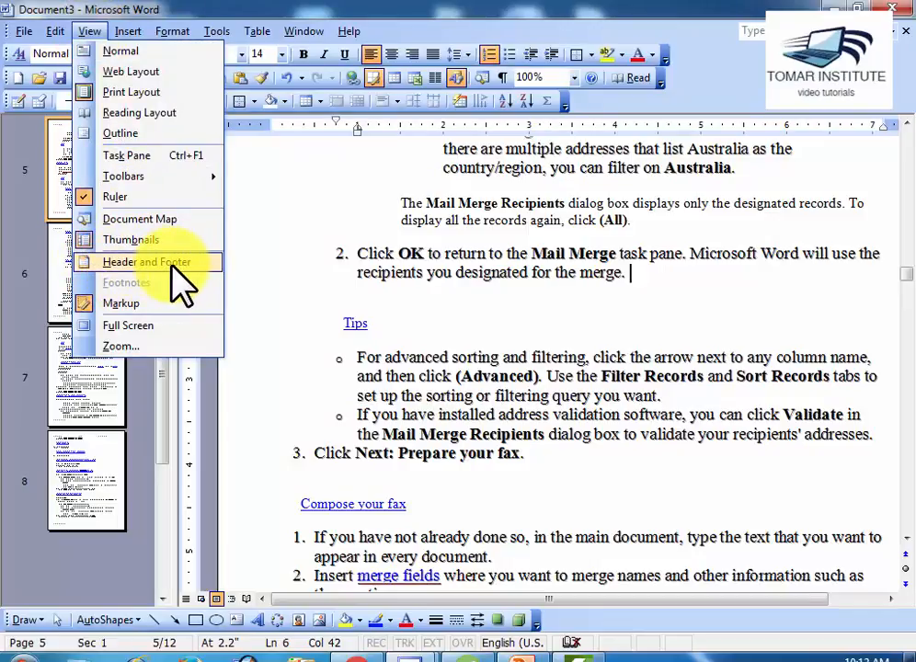
Step: Close the page thumbnails pane beside the document
left_click(210, 326)
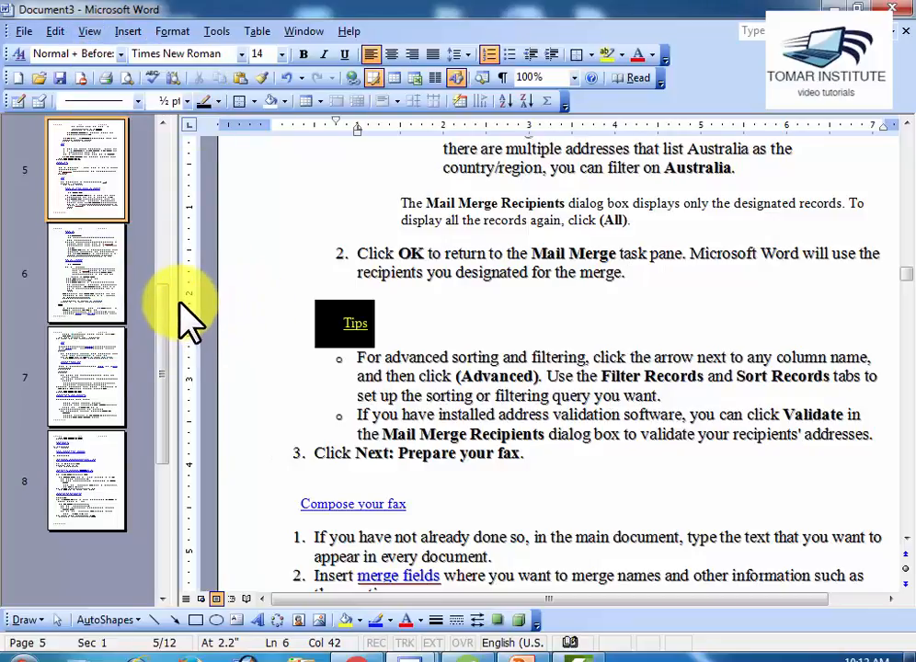
left_click_drag(184, 317, 23, 274)
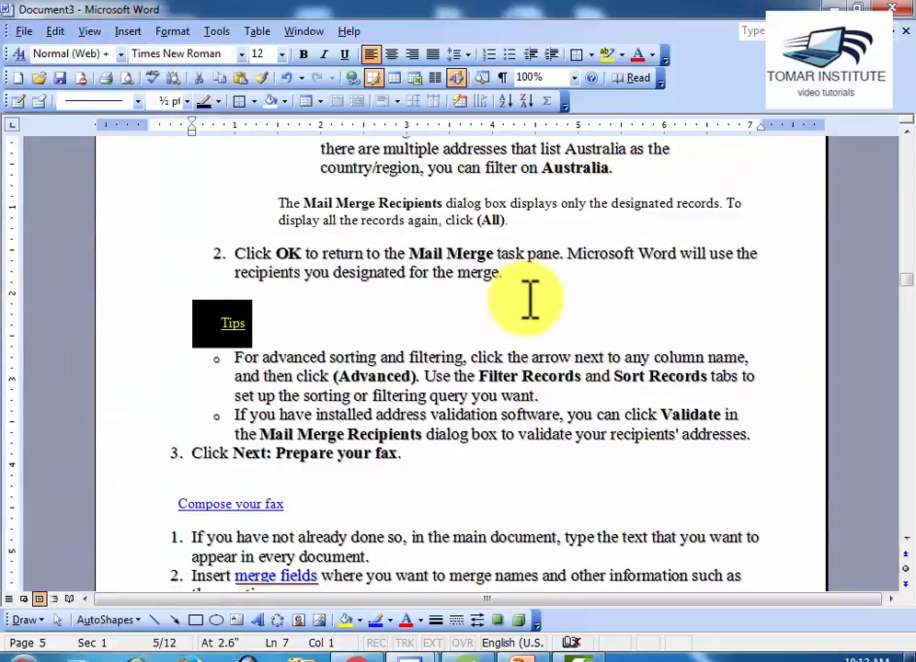
Step: Examine the header and footer text repeated on the first three pages of the document
scroll(699, 296, "up", 4)
left_click_drag(905, 292, 902, 130)
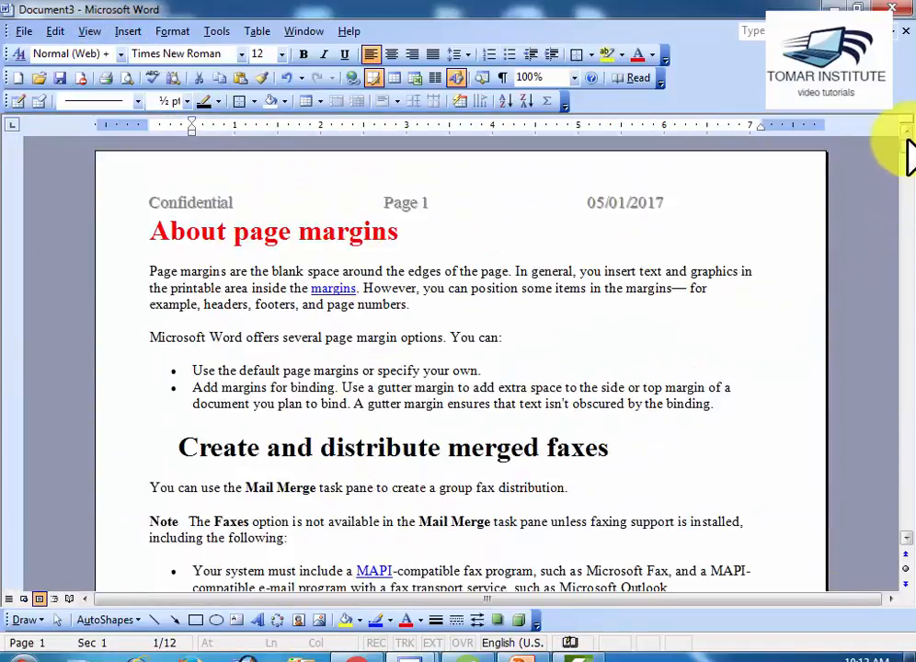
scroll(620, 466, "down", 7)
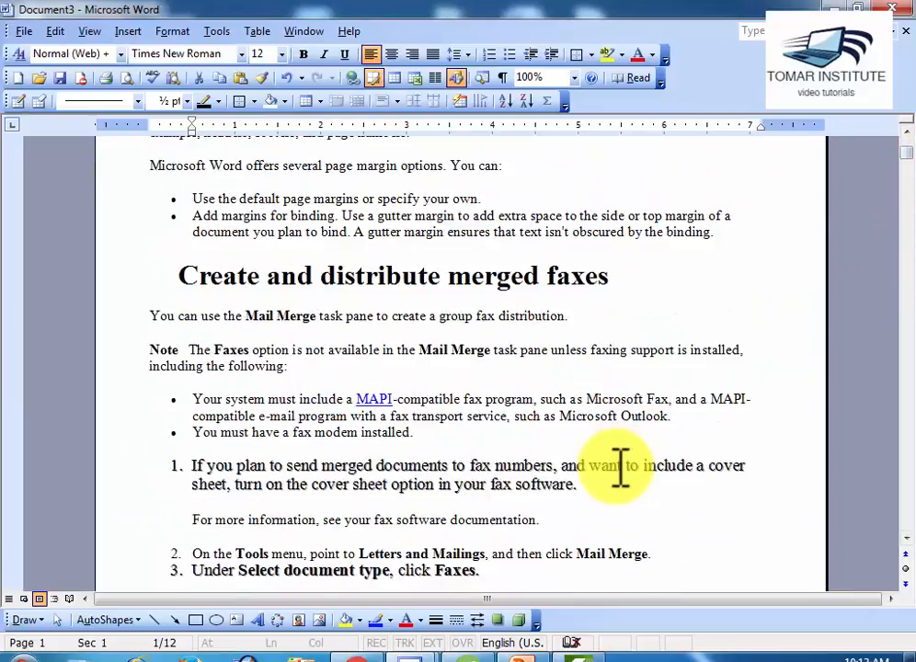
scroll(620, 466, "down", 5)
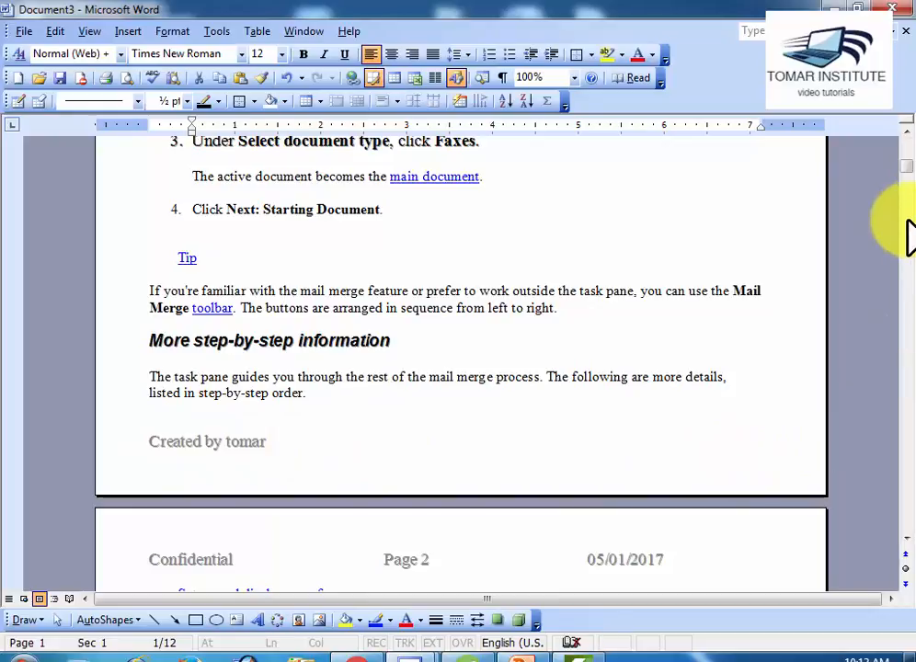
left_click_drag(906, 183, 910, 159)
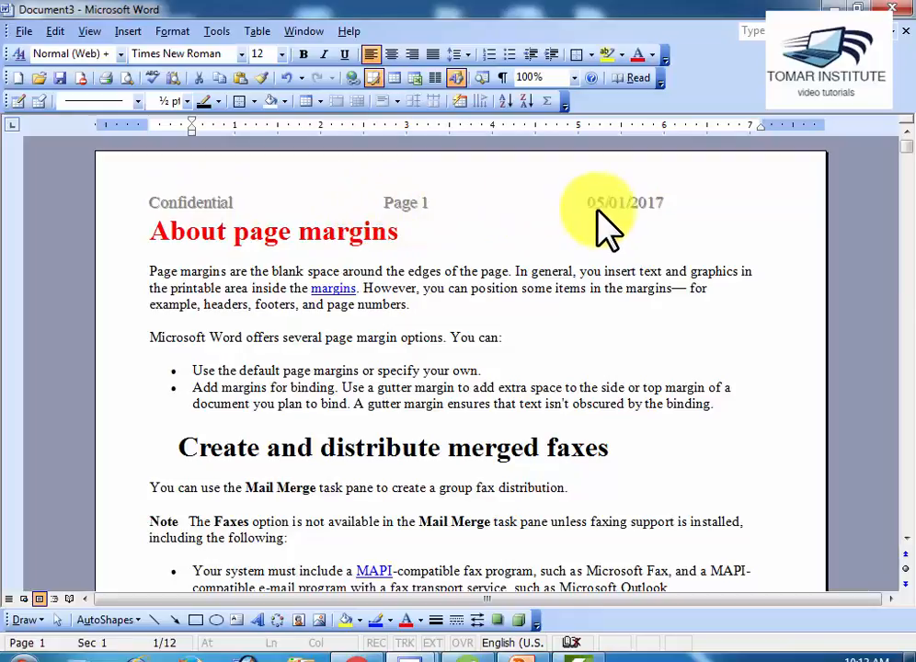
scroll(757, 453, "down", 10)
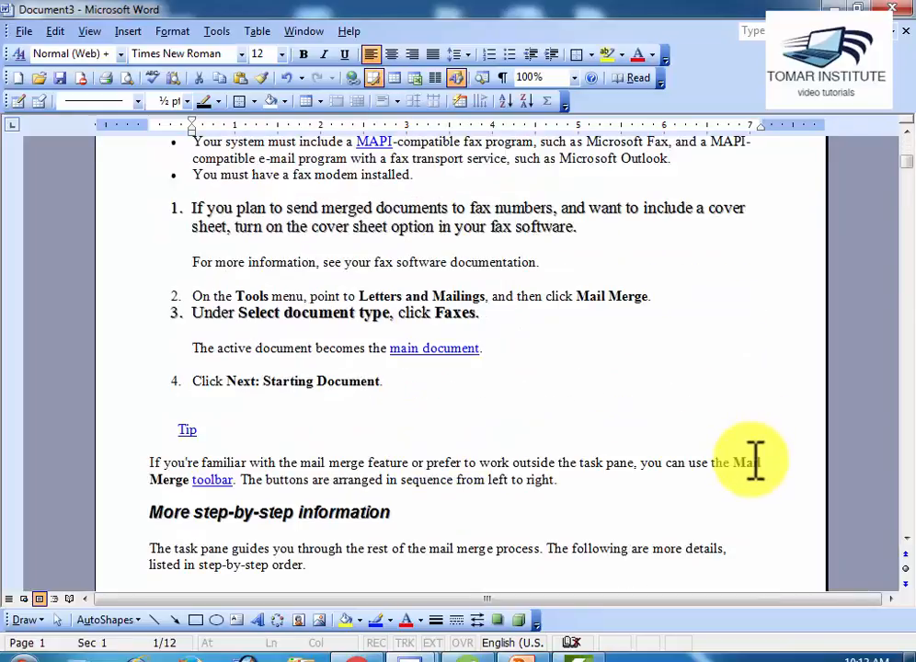
scroll(290, 464, "down", 3)
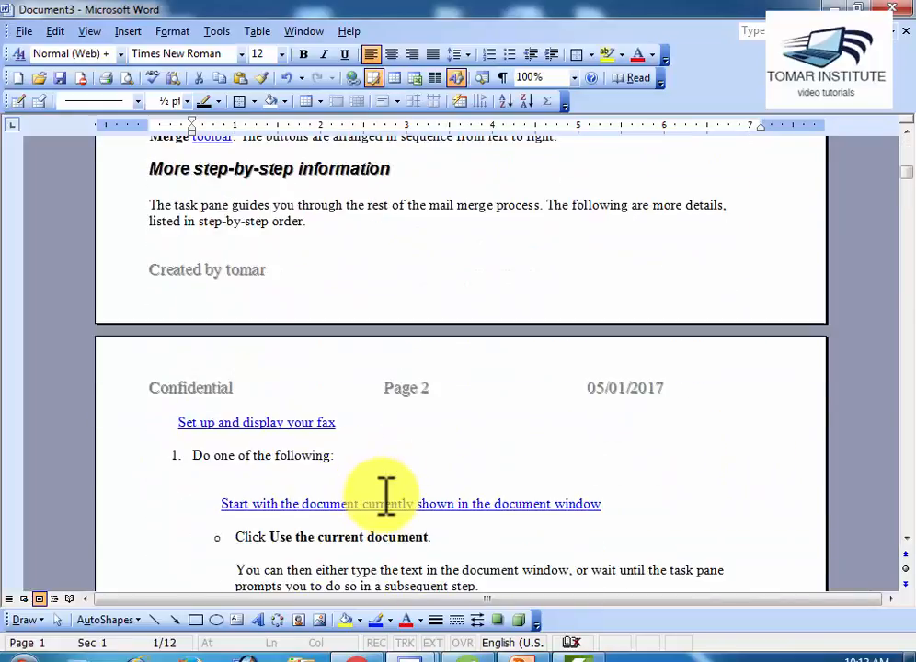
scroll(587, 466, "down", 12)
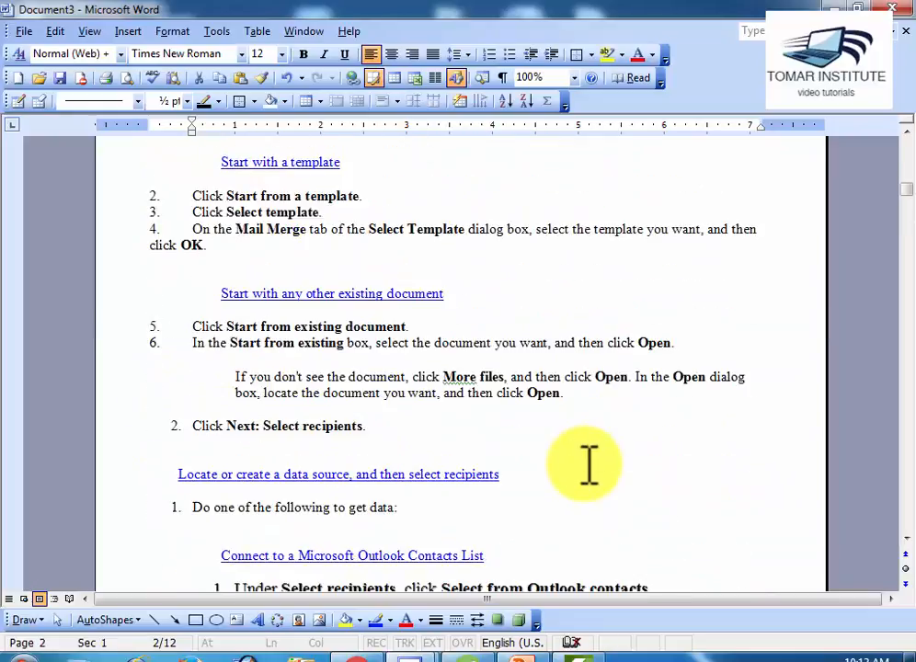
scroll(578, 474, "down", 1)
scroll(551, 431, "up", 11)
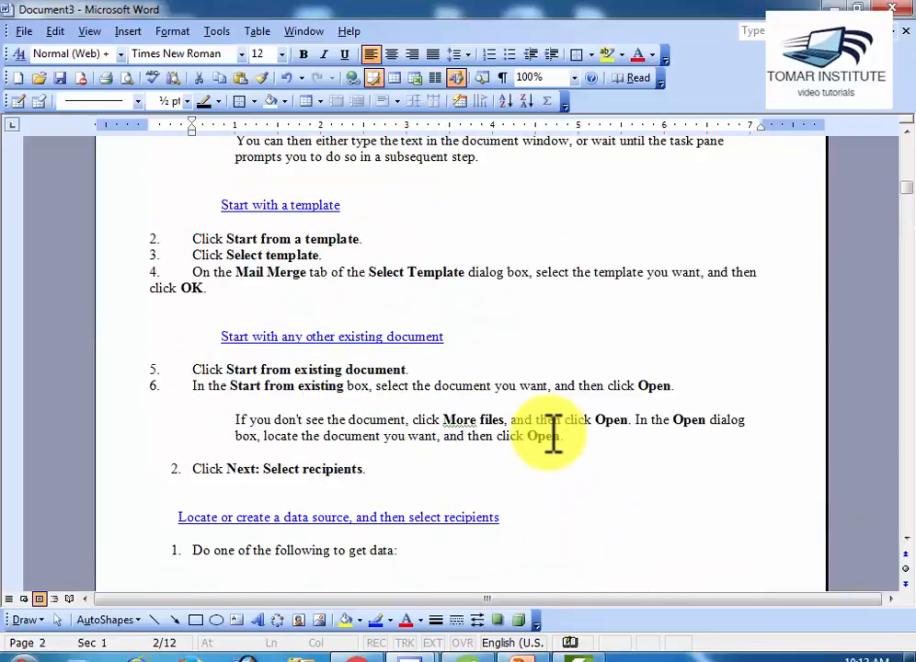
scroll(532, 415, "down", 12)
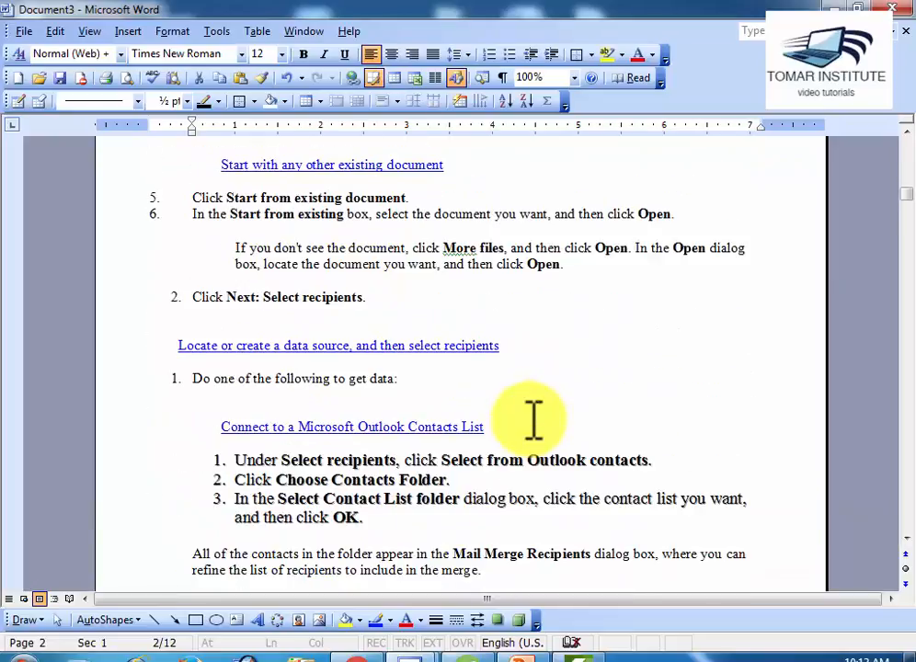
scroll(625, 490, "down", 4)
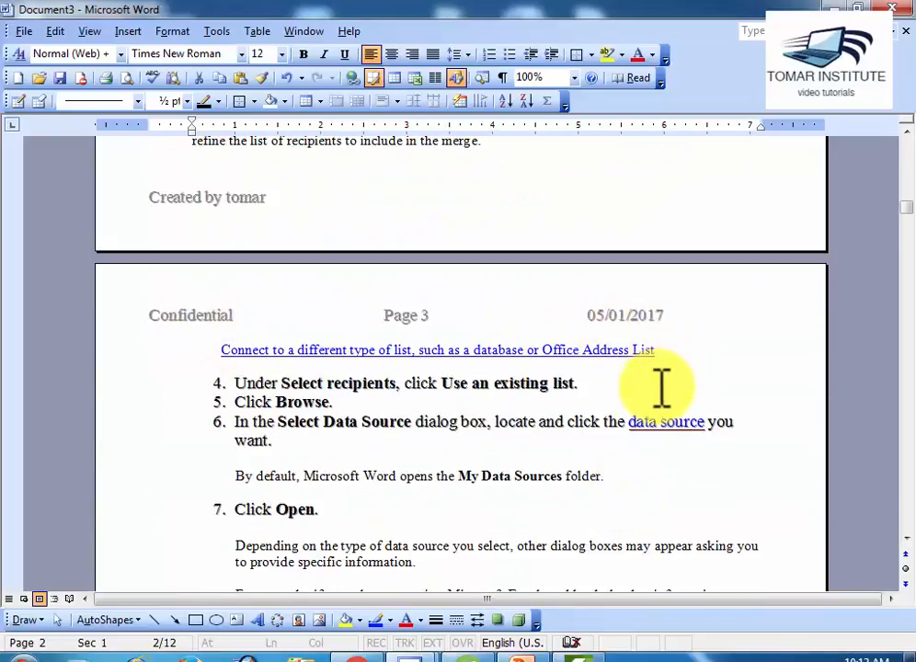
scroll(884, 207, "up", 1)
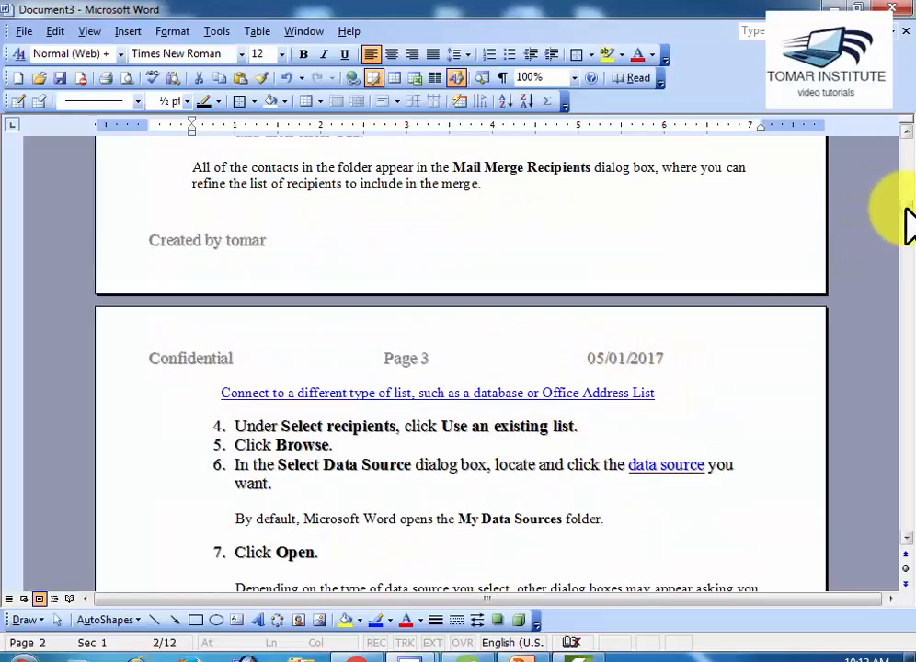
left_click_drag(906, 221, 899, 139)
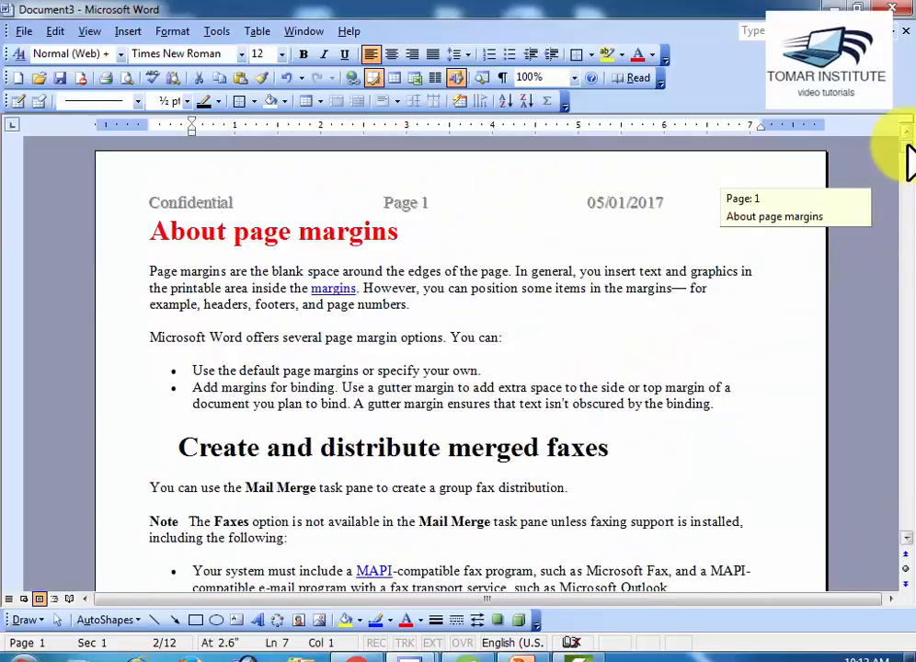
Step: Open the headers and footers for editing, inspect both areas, and shift the Header and Footer toolbar slightly upward
left_click(84, 31)
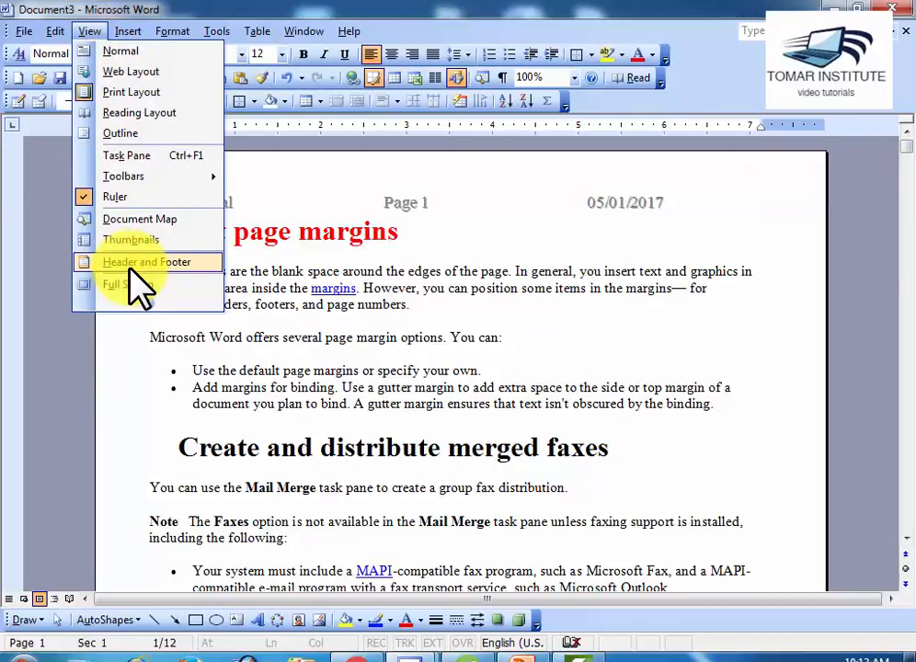
left_click(134, 264)
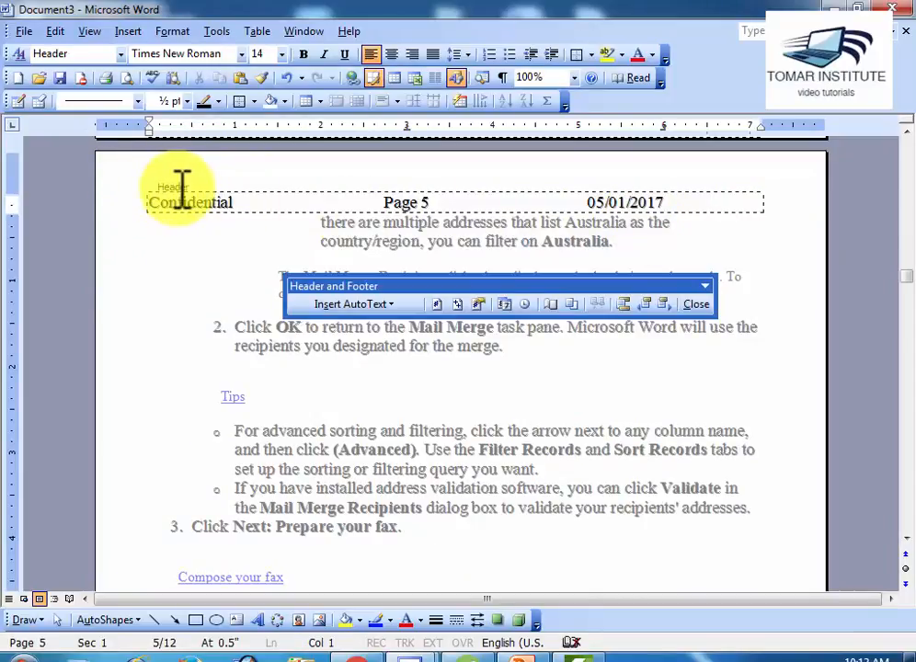
scroll(349, 497, "down", 10)
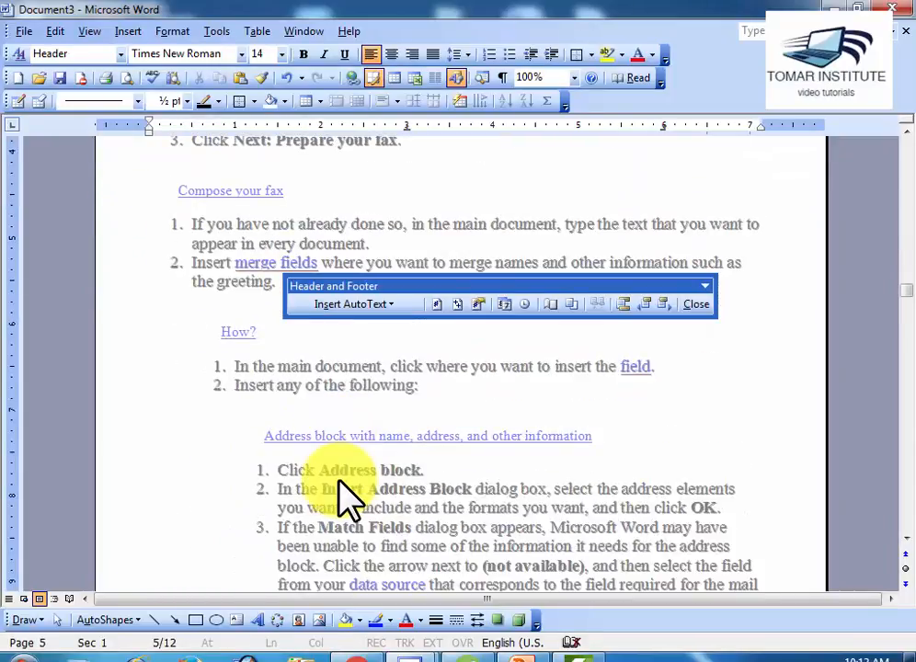
scroll(350, 496, "down", 1)
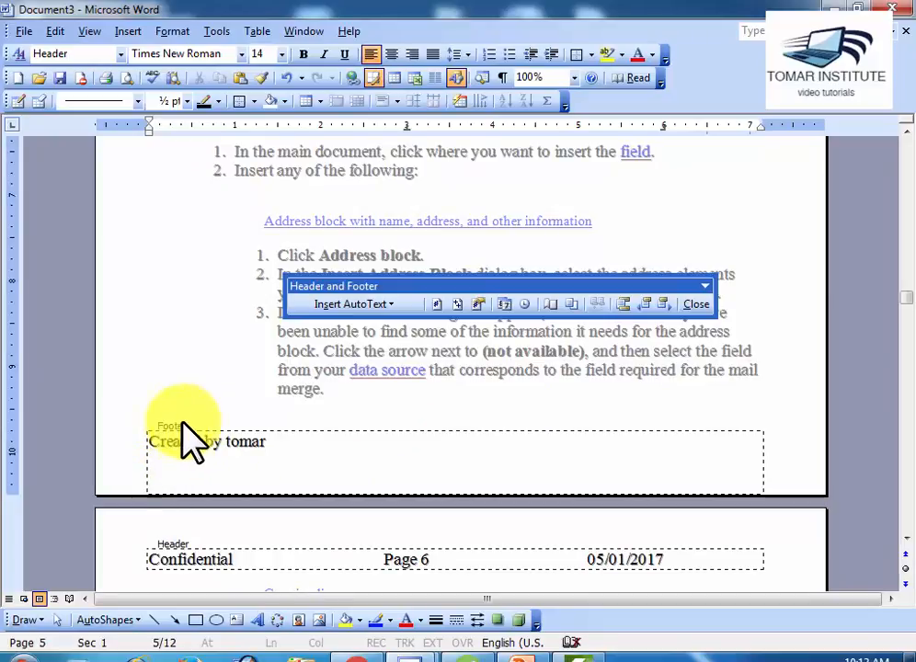
scroll(311, 448, "up", 10)
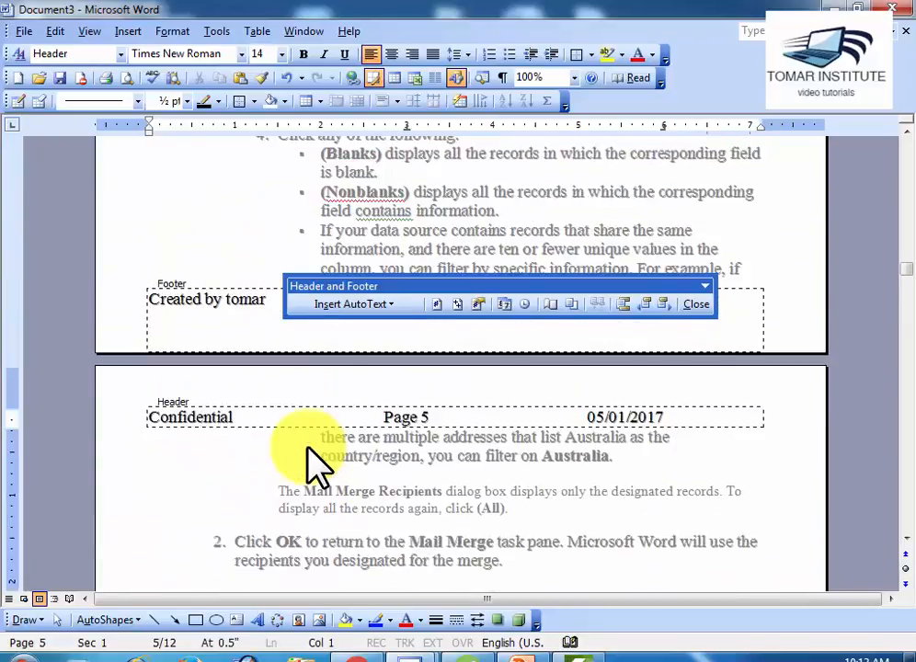
scroll(312, 461, "down", 5)
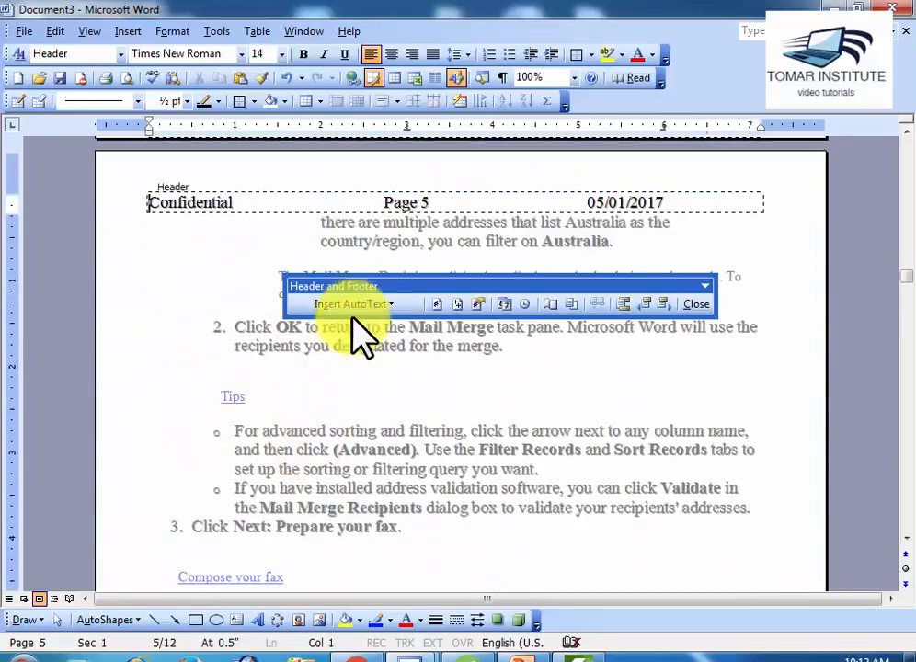
mouse_move(374, 284)
left_mouse_down()
mouse_move(323, 272)
mouse_move(372, 268)
left_mouse_up()
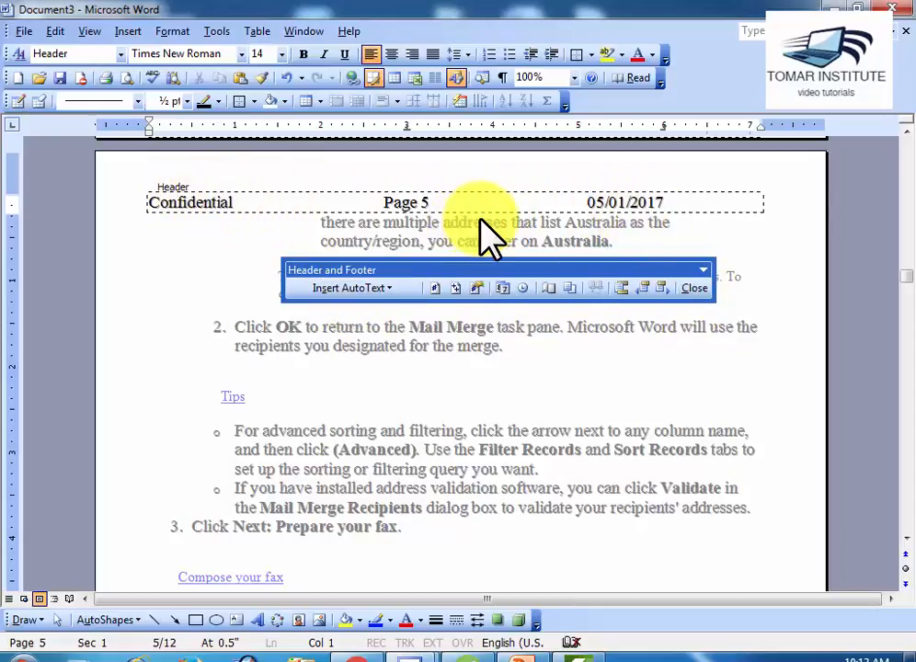
Step: Delete the entire Confidential, page number and date line from the header, and the "Created by" text from the footer
left_click(680, 202)
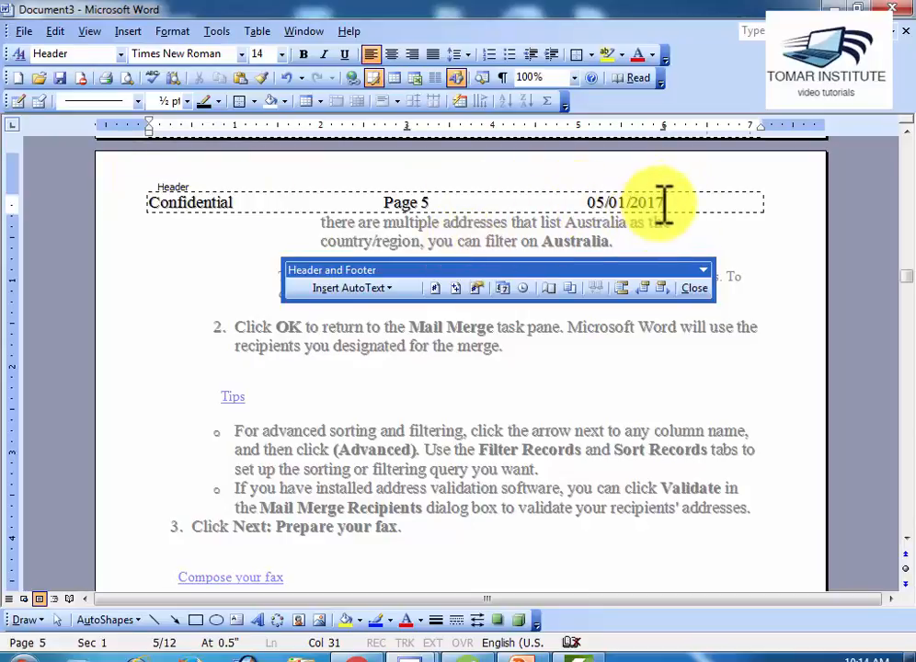
left_click_drag(680, 202, 180, 236)
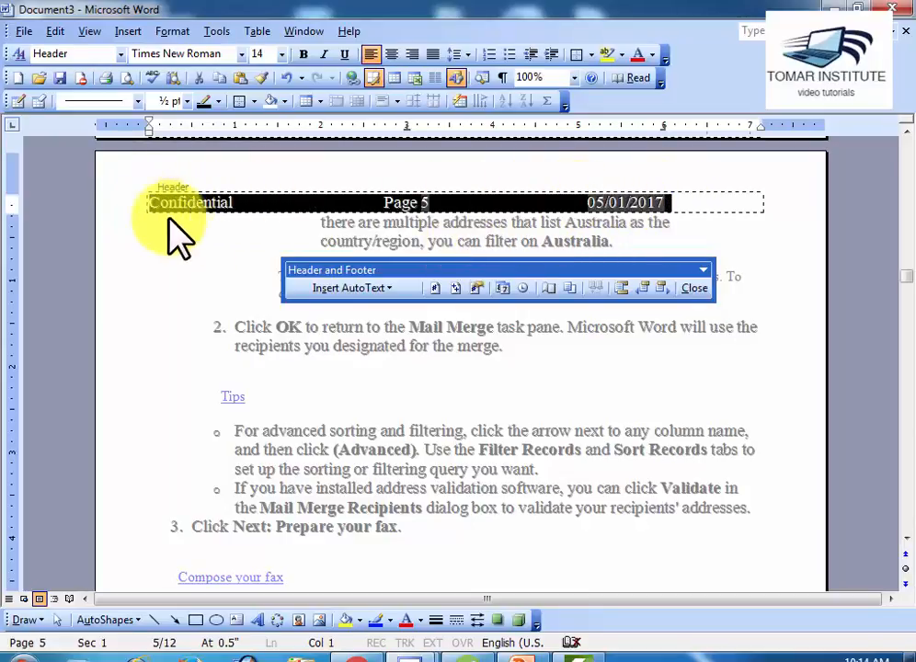
key("Delete")
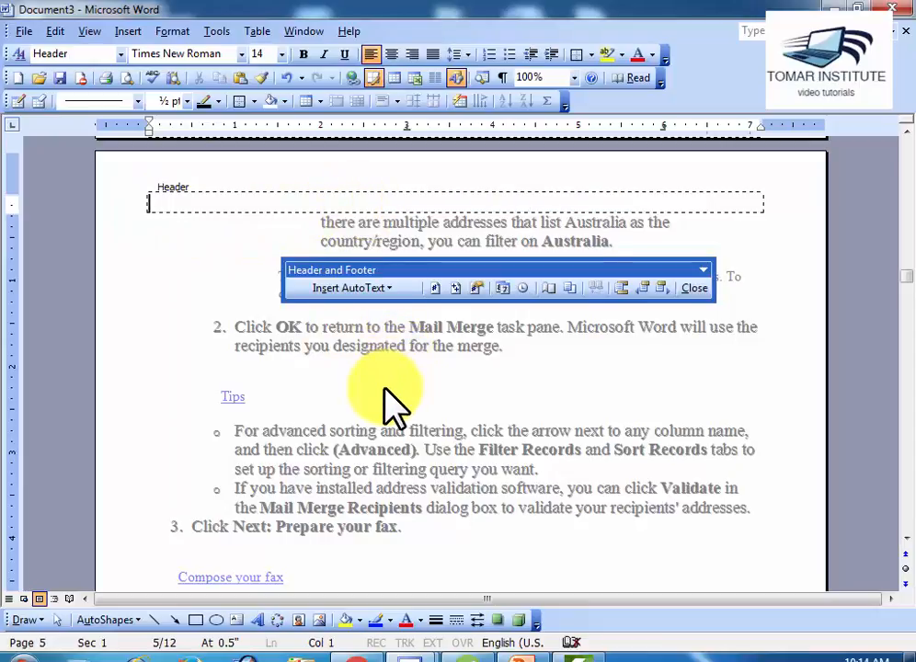
scroll(384, 424, "down", 10)
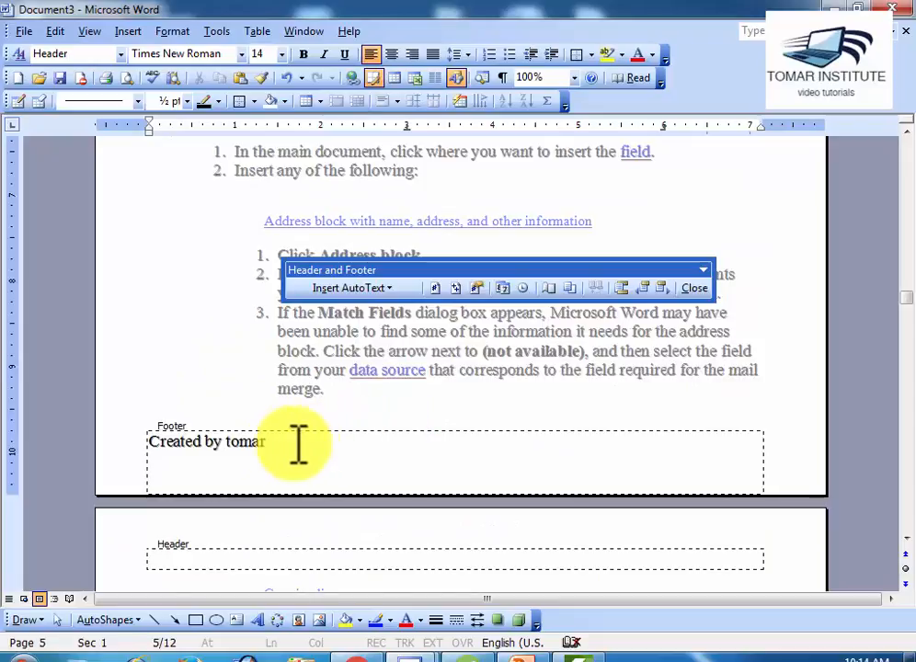
left_click_drag(273, 443, 159, 439)
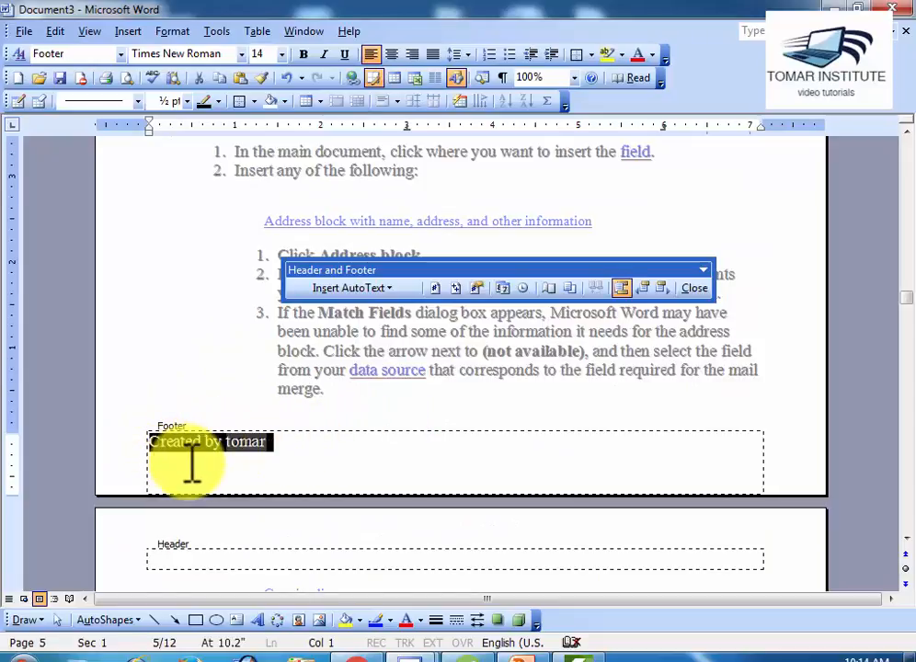
key("Delete")
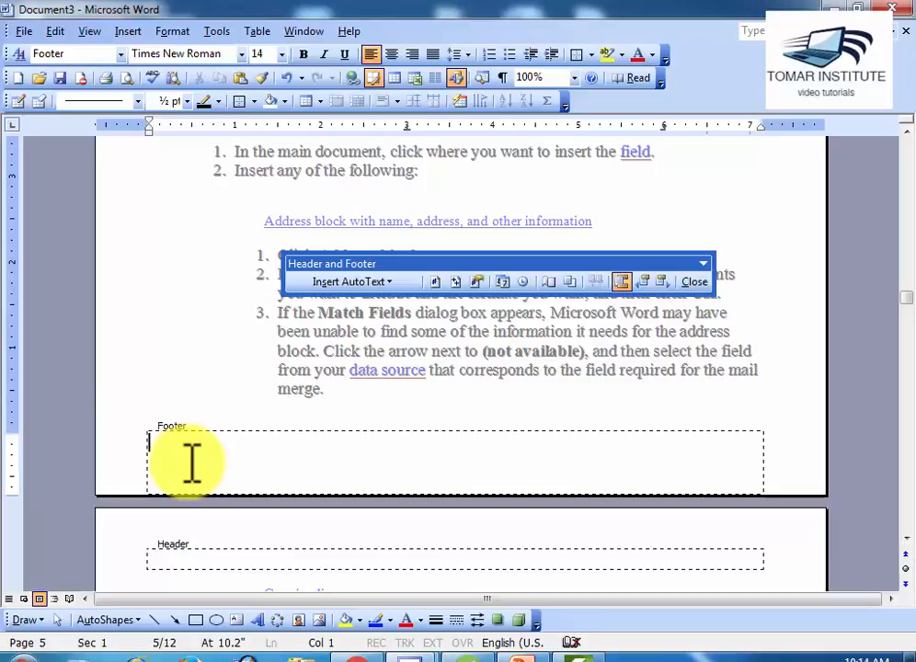
Step: Insert the "- PAGE -" AutoText entry in the empty page header, leave header and footer editing, and check the page numbers
scroll(190, 462, "up", 14)
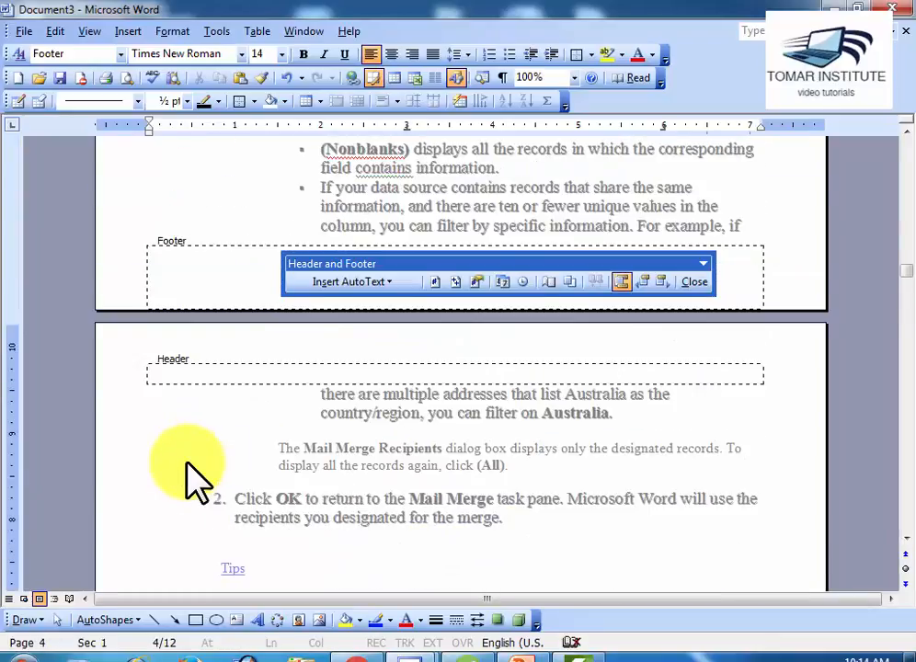
scroll(193, 478, "down", 1)
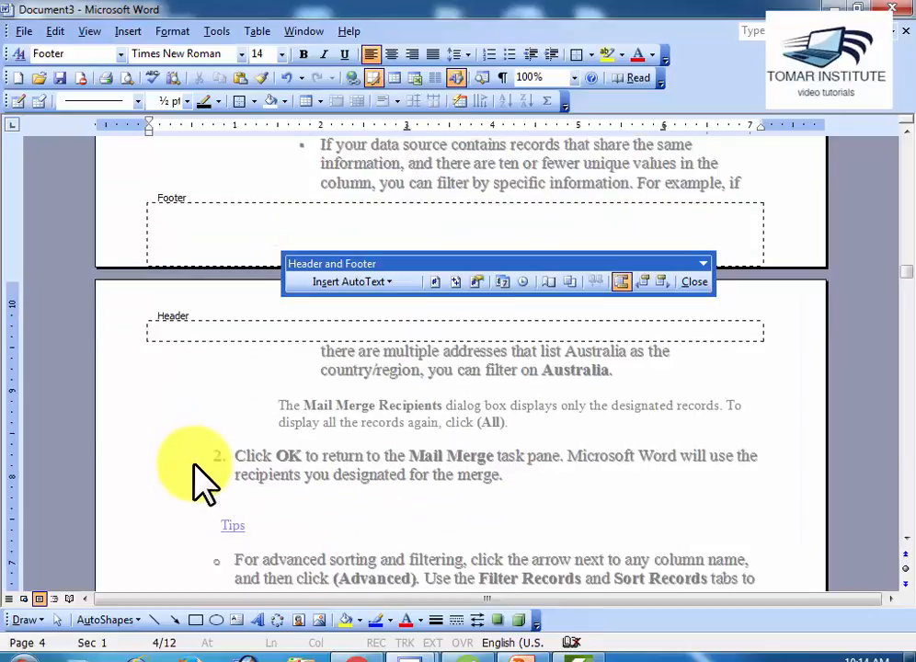
left_click(174, 329)
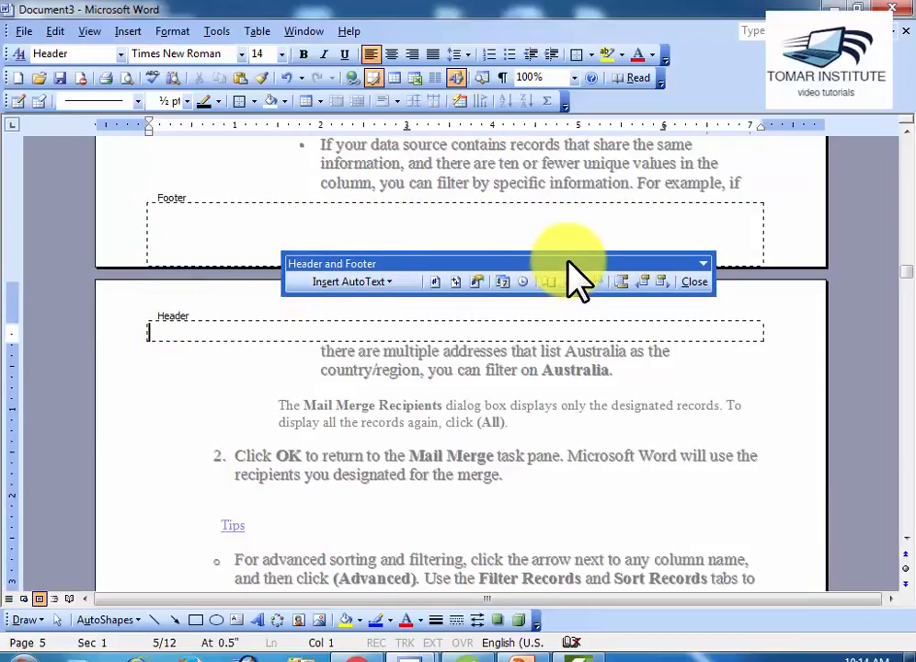
left_click(391, 293)
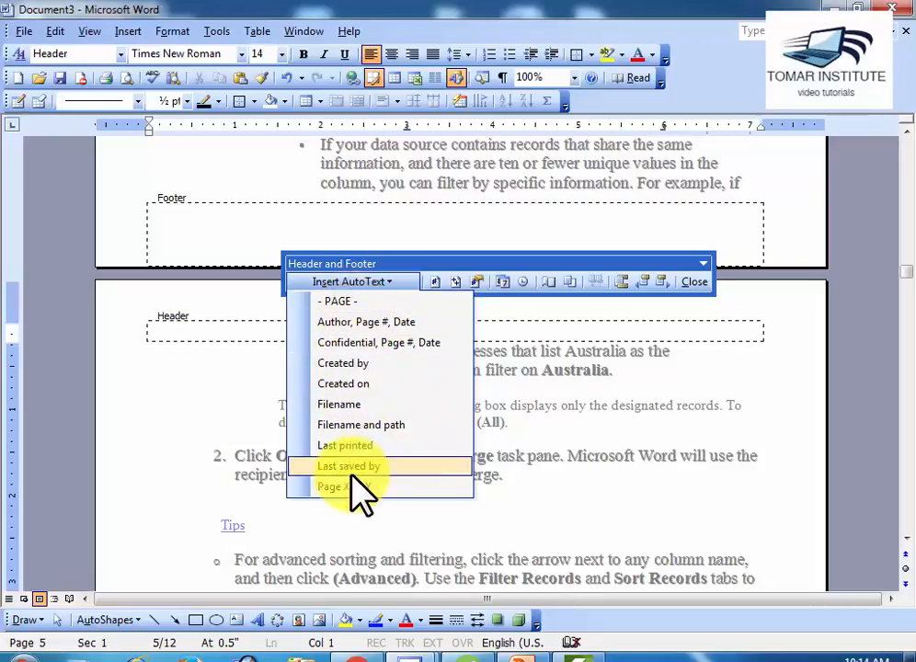
left_click(342, 303)
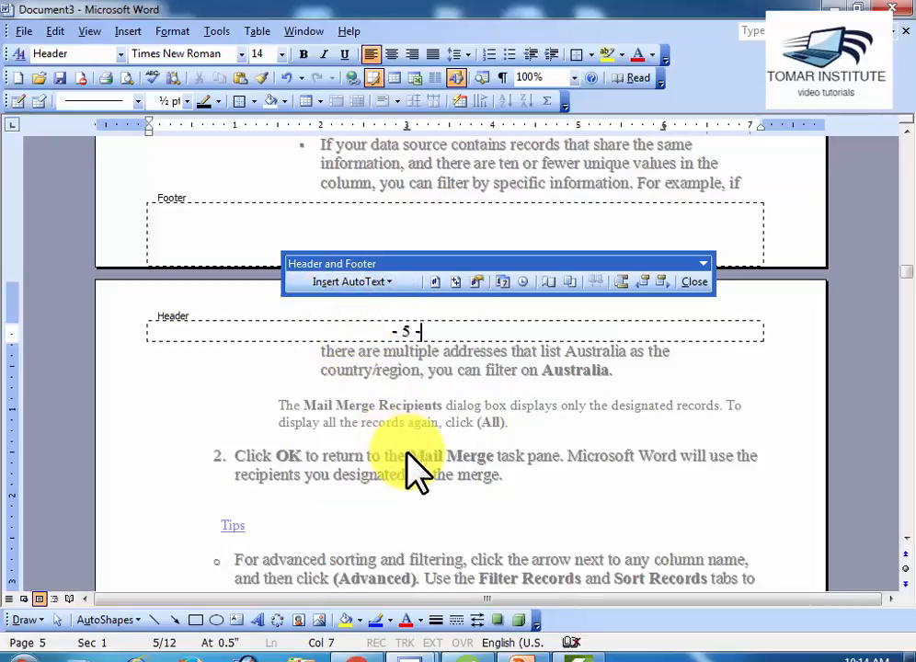
left_click(384, 284)
left_click(384, 283)
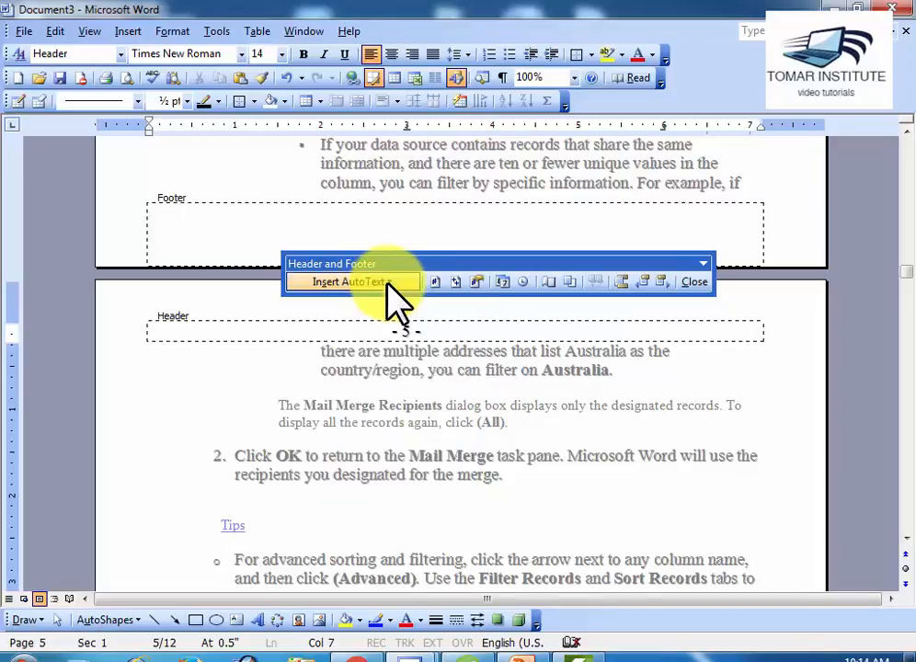
left_click(694, 282)
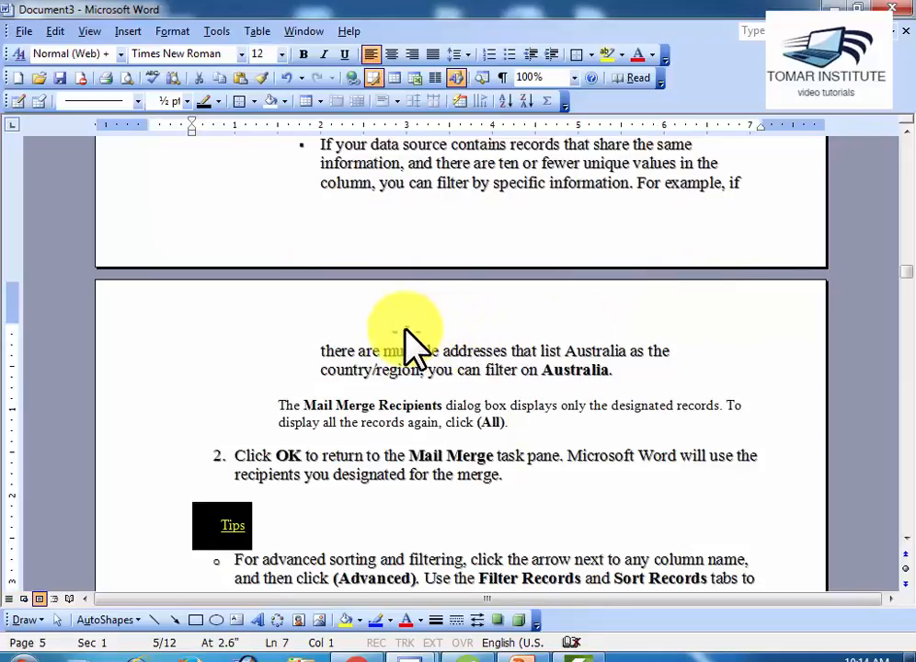
scroll(405, 329, "down", 18)
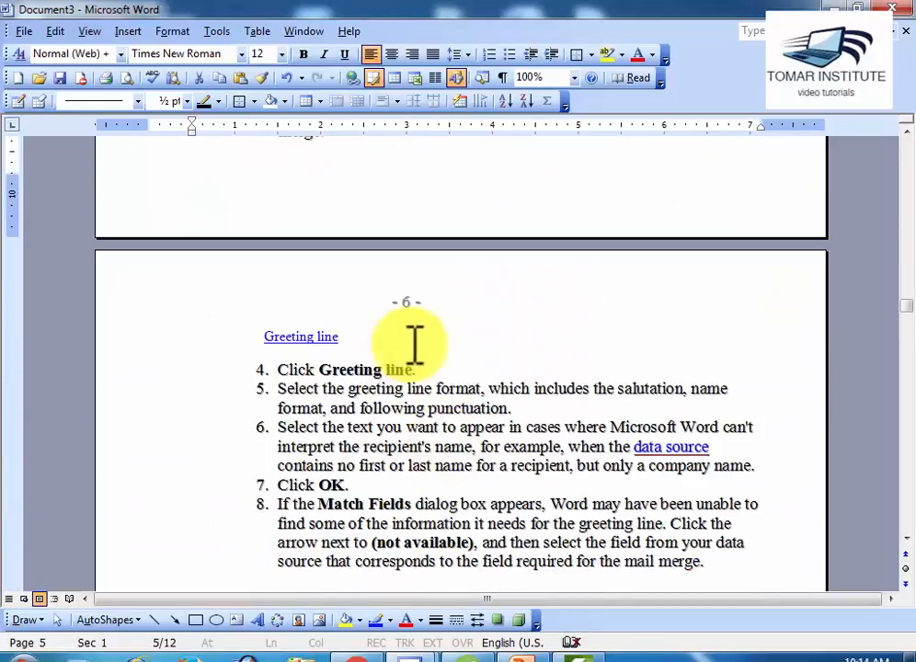
Step: Replace the header's page number on page 8 with the "Author, Page #, Date" AutoText entry, leave header editing and check other pages
scroll(432, 359, "down", 15)
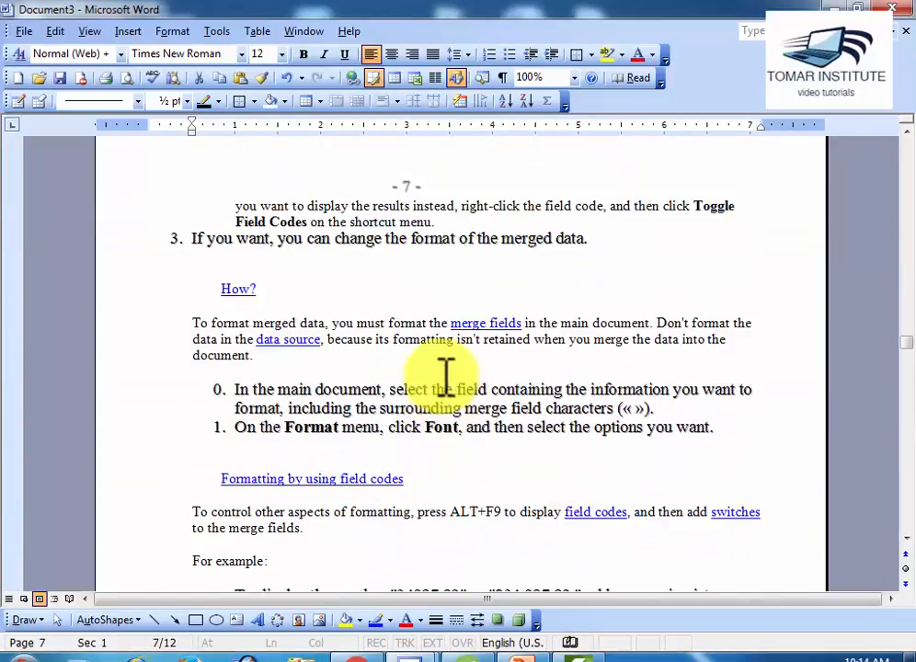
scroll(431, 321, "down", 15)
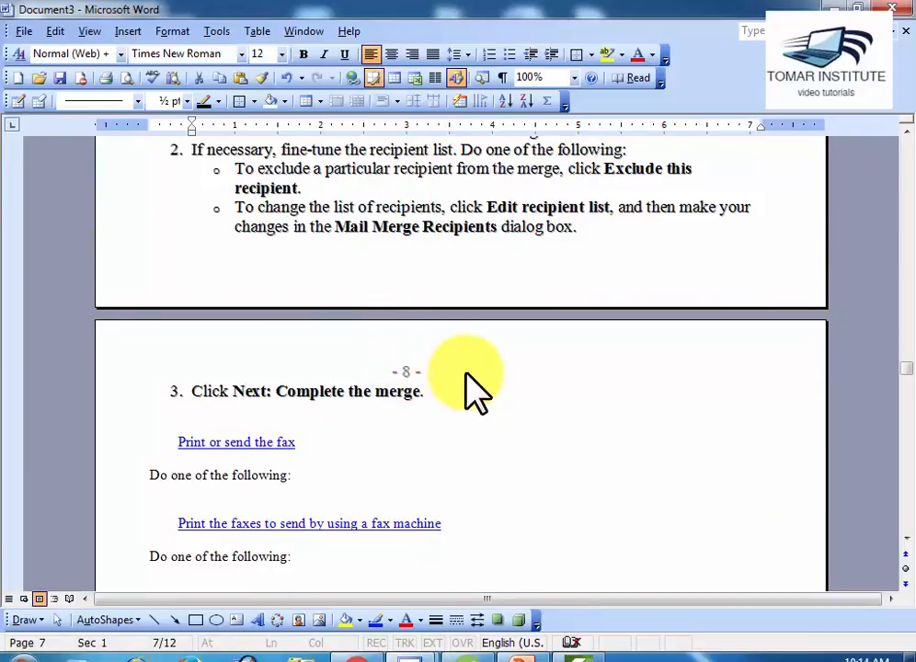
double_click(404, 368)
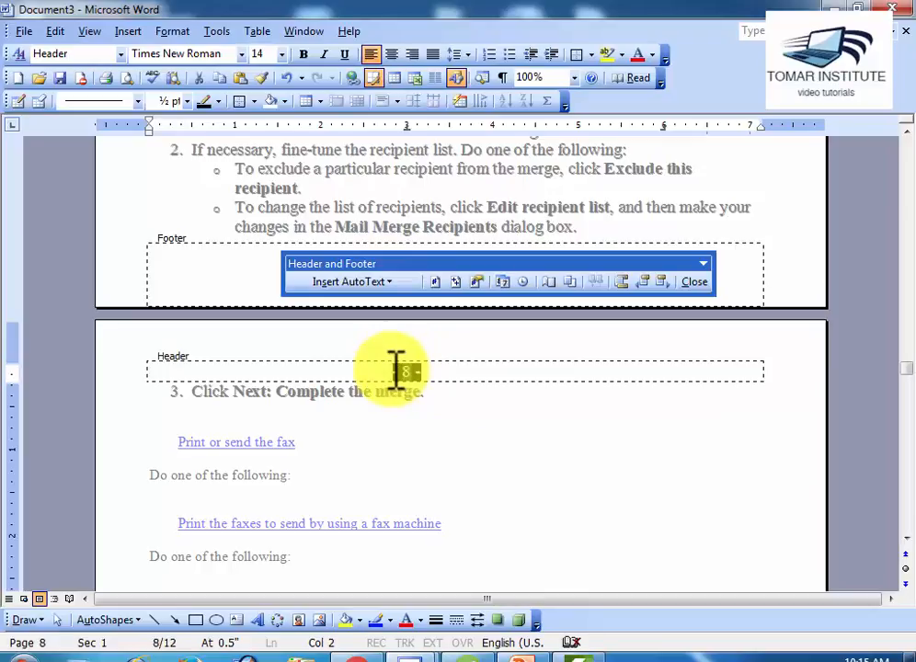
left_click(392, 281)
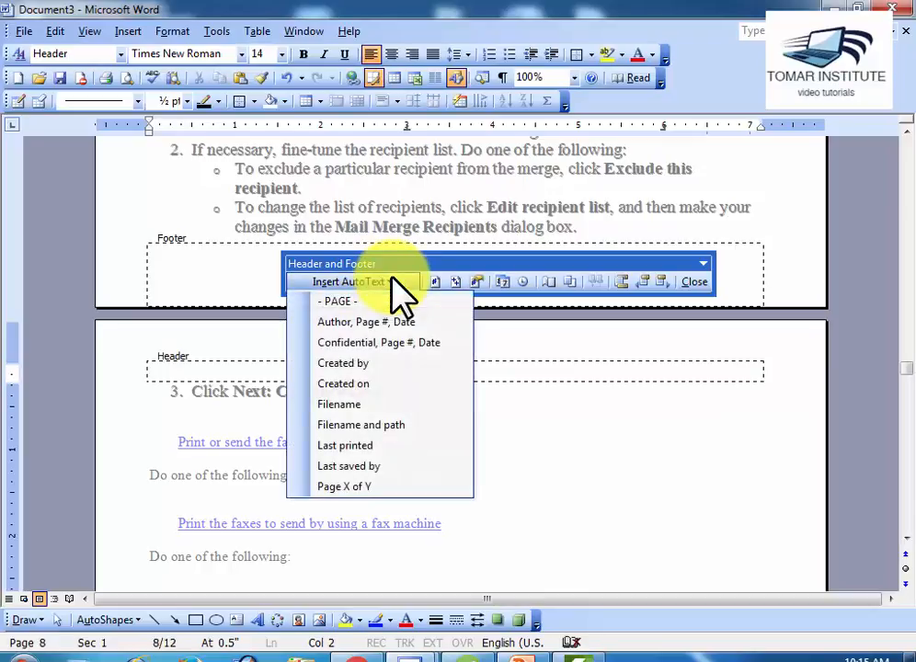
left_click(390, 321)
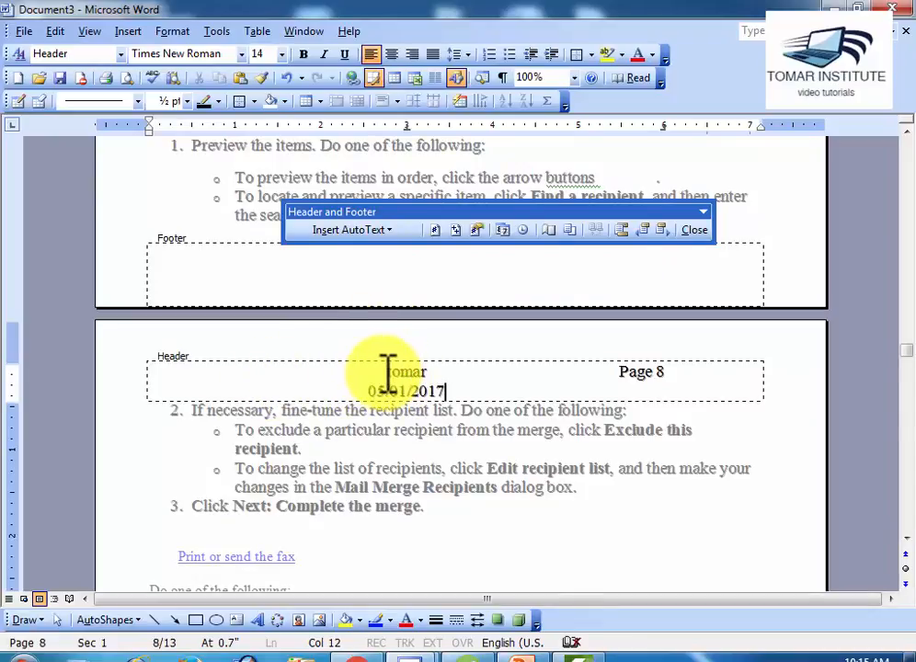
left_click_drag(387, 371, 371, 391)
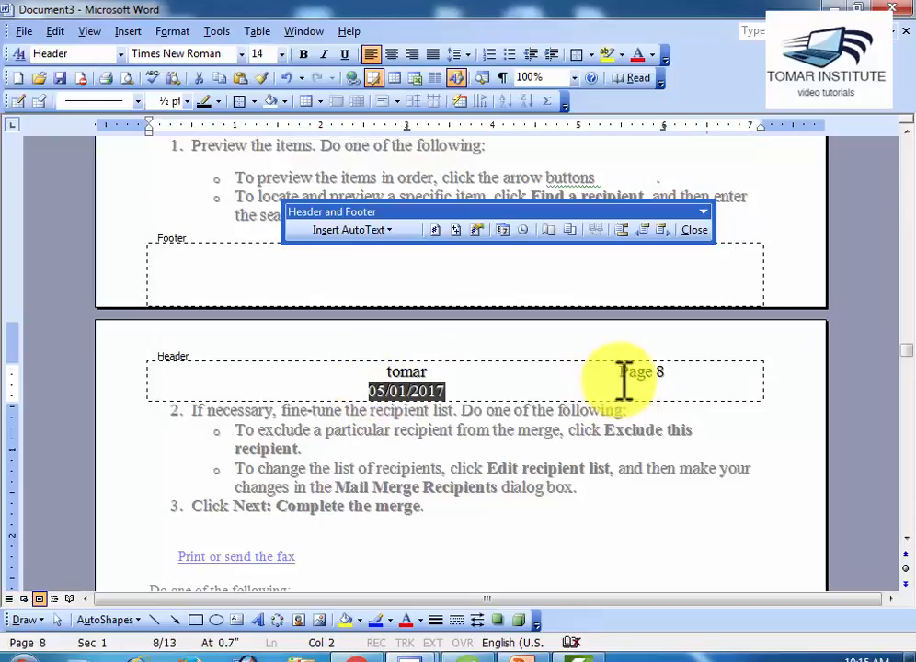
left_click(694, 229)
scroll(393, 267, "up", 6)
scroll(470, 306, "down", 5)
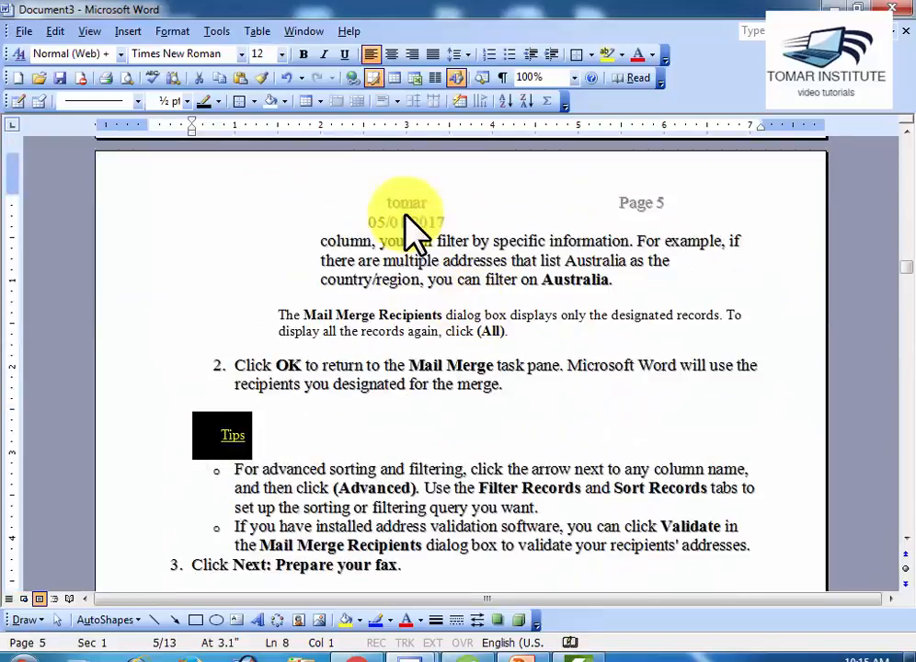
scroll(604, 423, "down", 5)
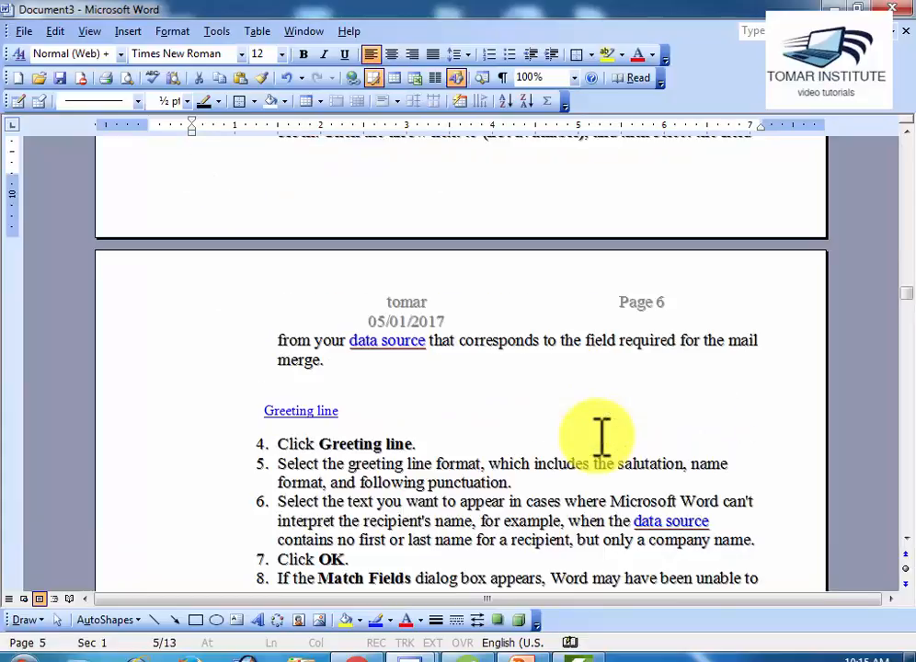
Step: Reopen the header on page 6, delete its author, page and date text, and insert the "Filename and path" AutoText entry
double_click(411, 313)
left_click_drag(467, 321, 407, 293)
key("Delete")
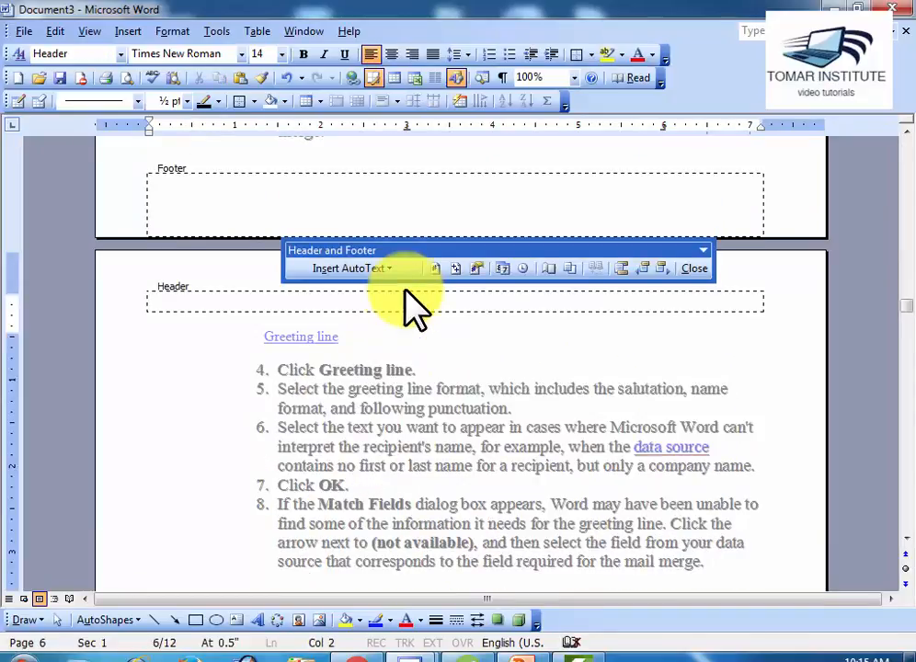
left_click(401, 290)
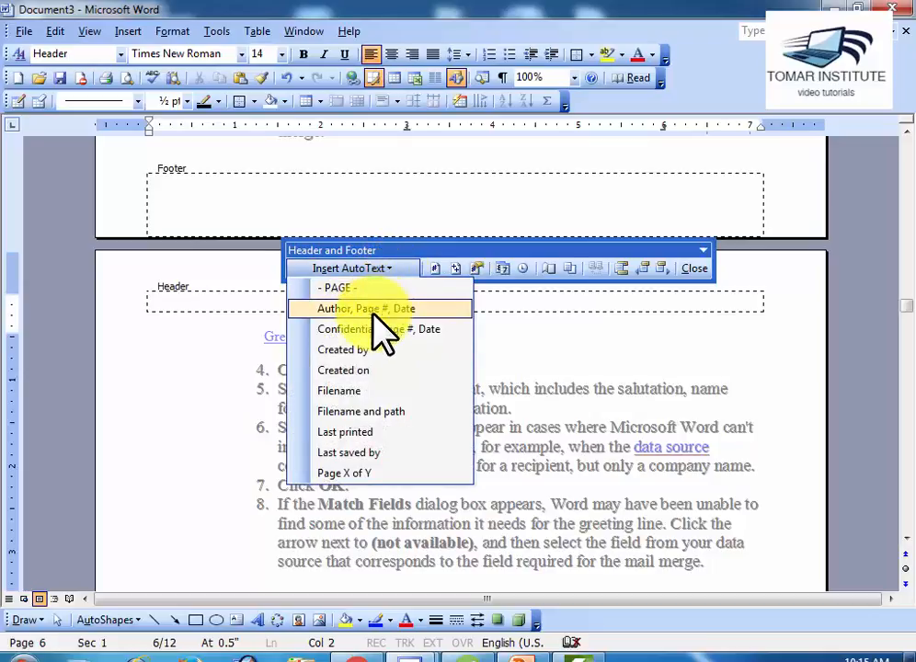
left_click(366, 411)
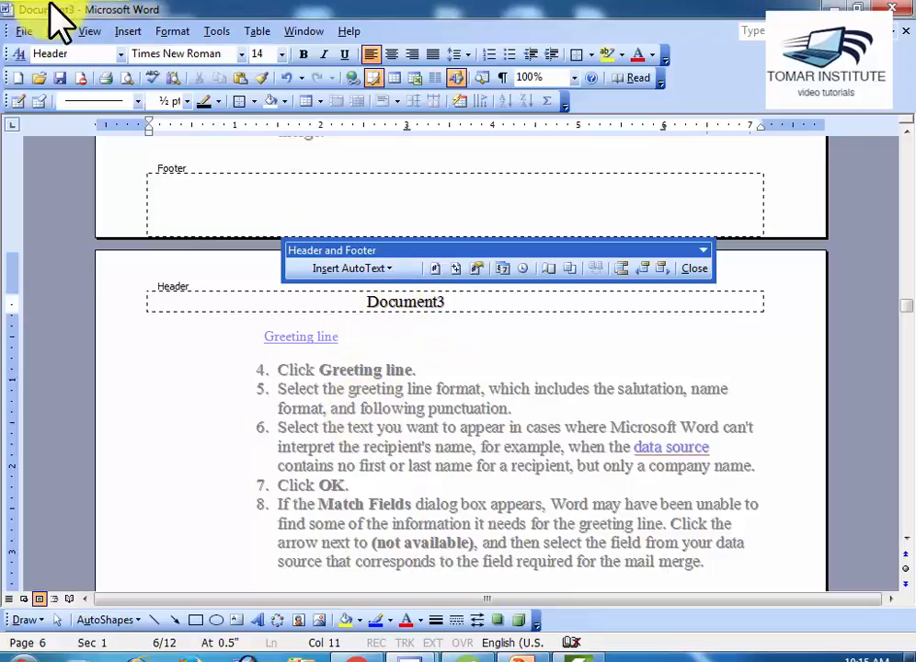
Step: Add the "Last printed" and "Last saved by" AutoText entries after the file name in the header
left_click(388, 270)
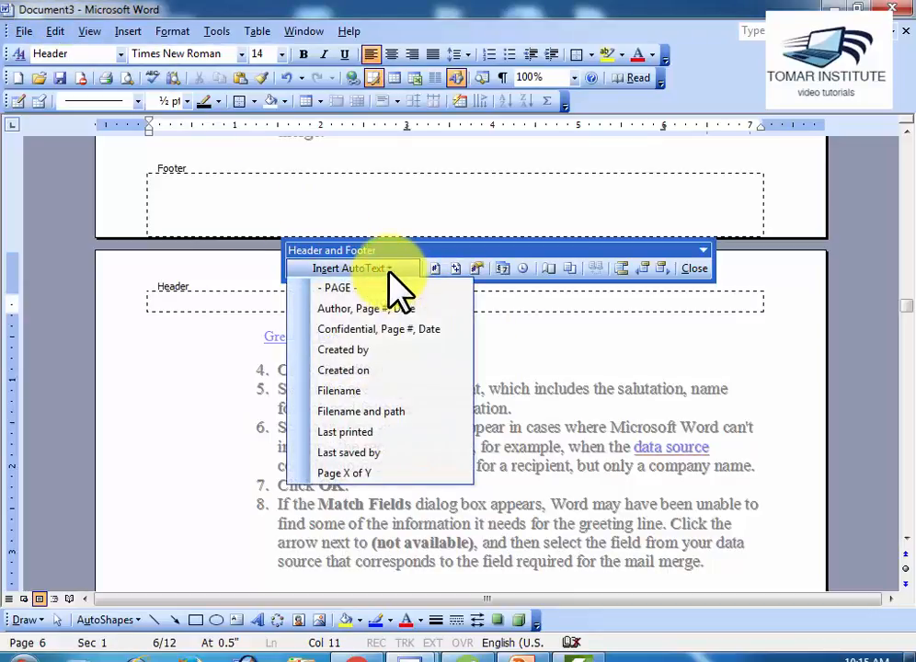
left_click(391, 433)
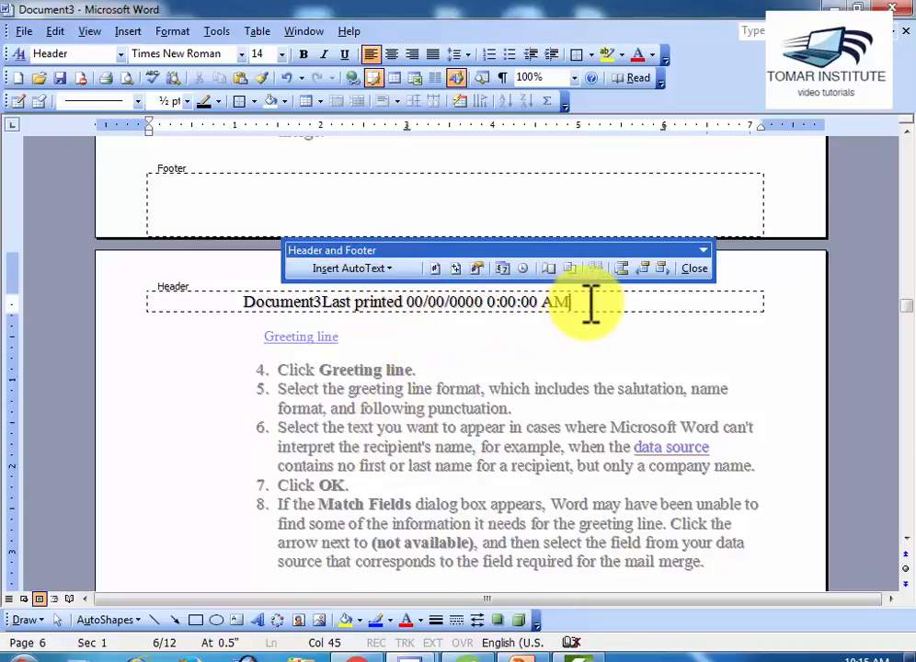
left_click(386, 268)
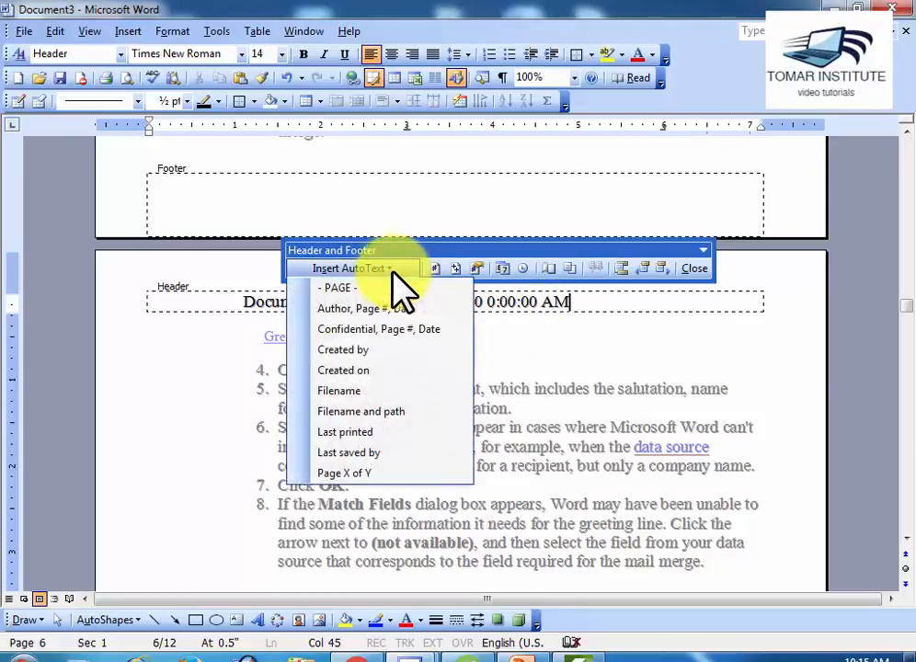
left_click(393, 452)
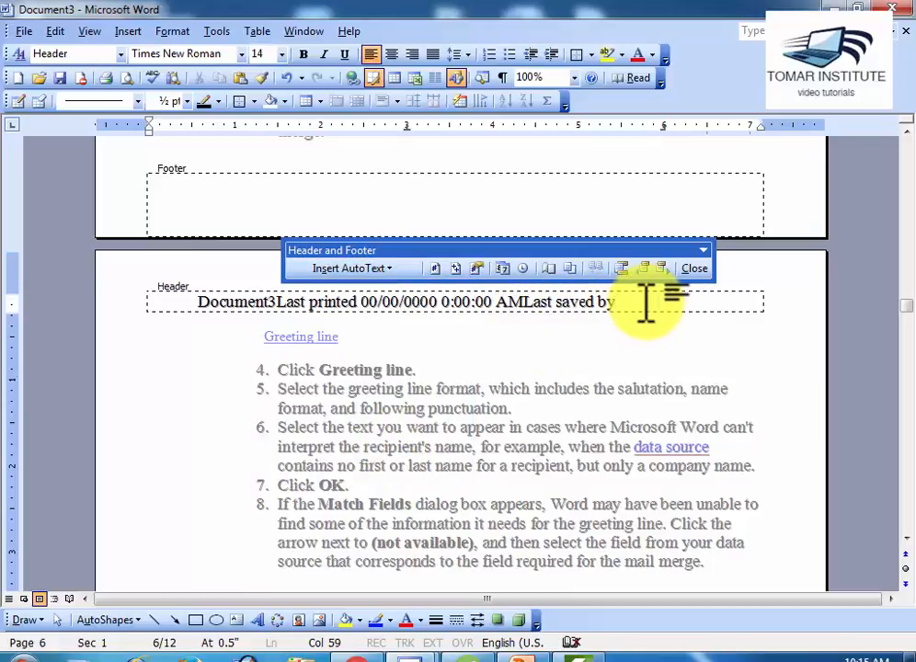
left_click(391, 269)
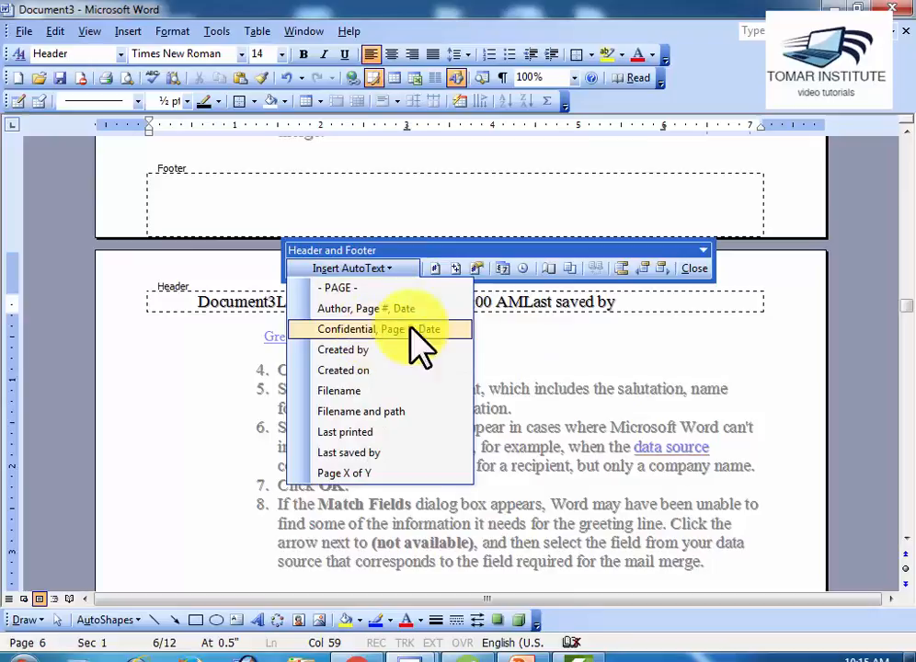
left_click(642, 303)
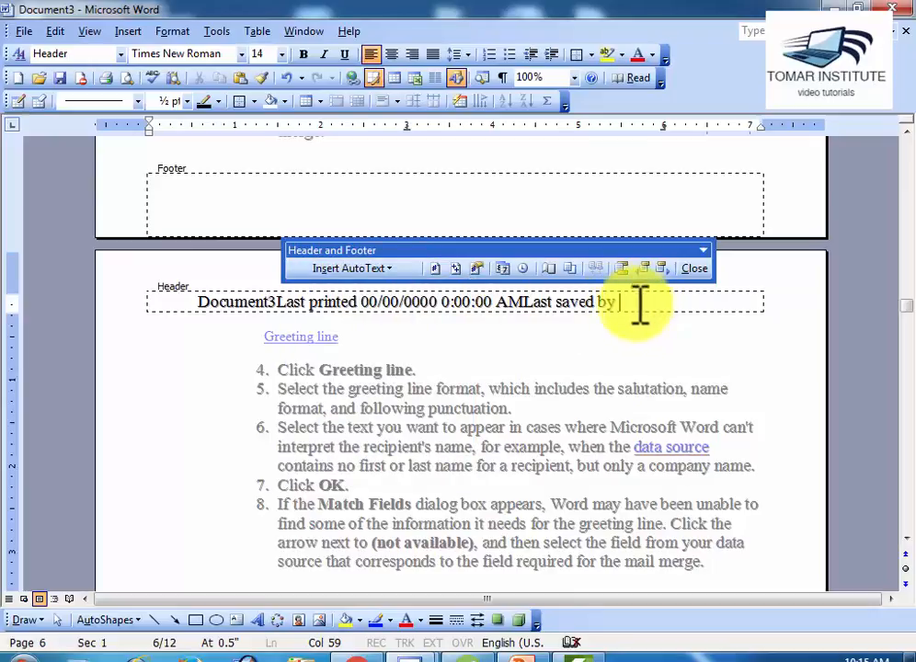
Step: Insert the "Created on" AutoText entry in the page 6 footer and delete it again
scroll(593, 524, "down", 10)
left_click(311, 503)
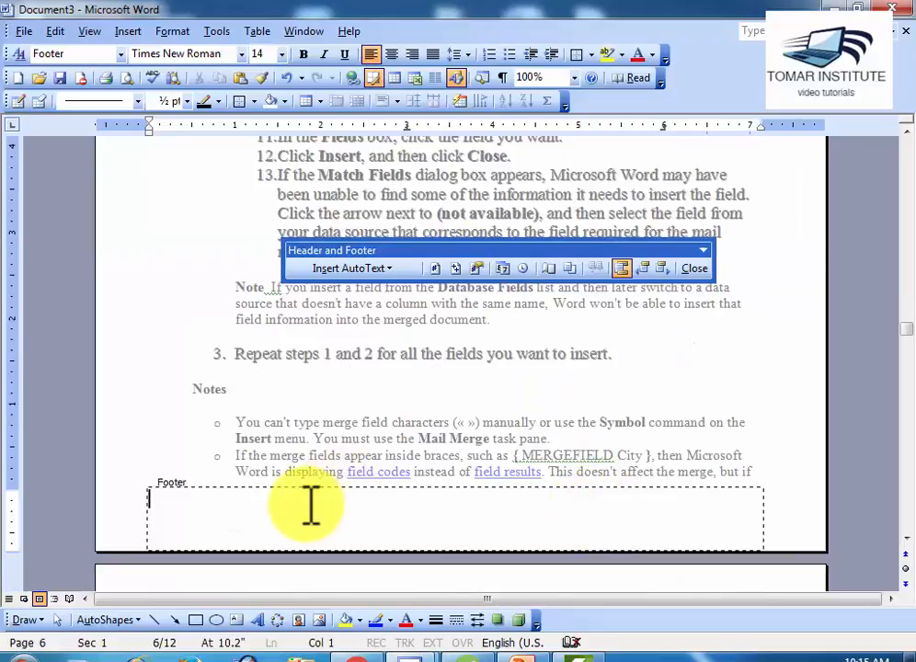
left_click(379, 268)
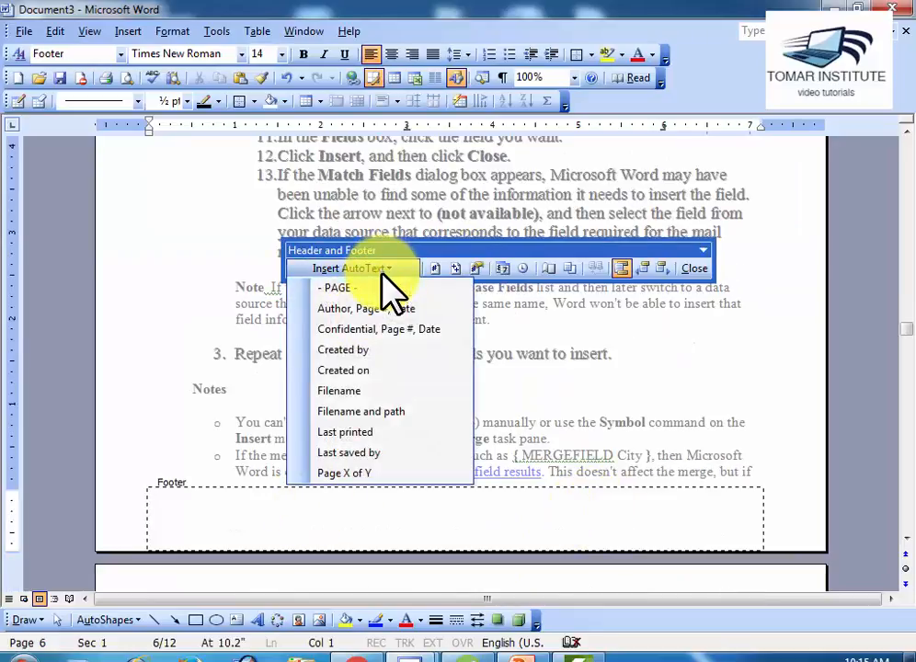
left_click(390, 371)
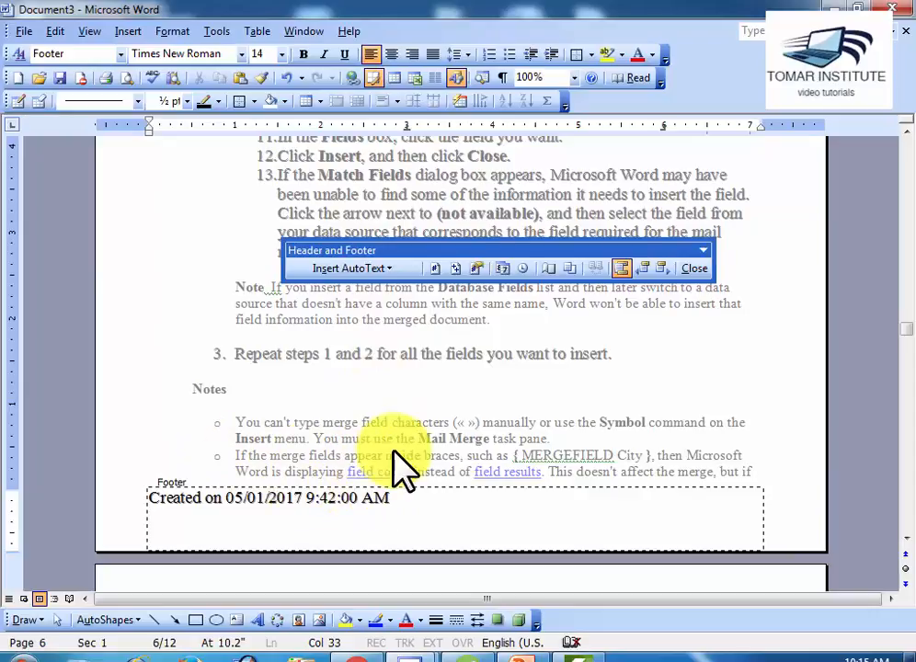
left_click_drag(404, 500, 161, 501)
key("Delete")
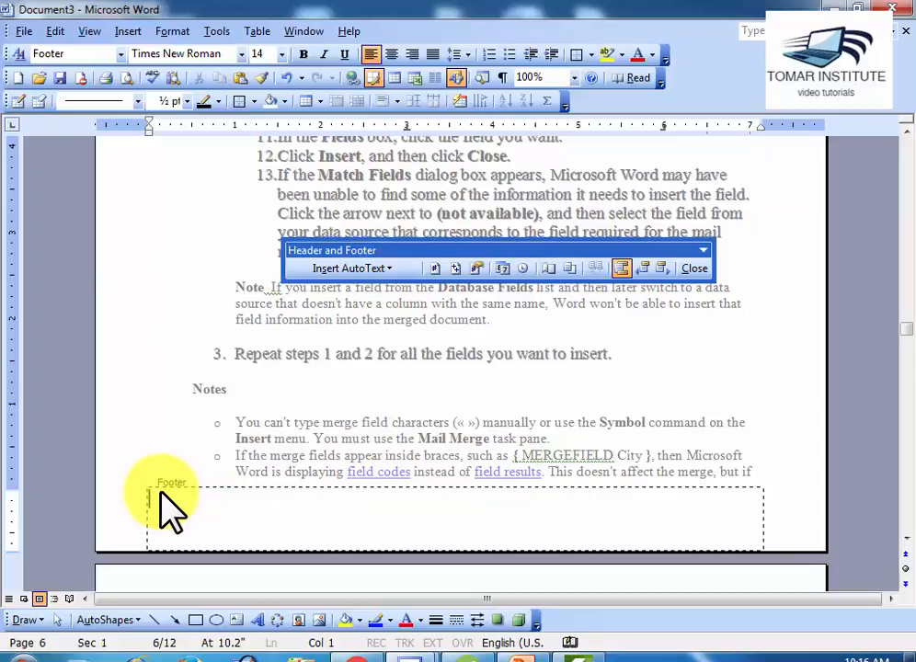
Step: Replace all the AutoText in the page 6 header with an automatic page number
scroll(161, 505, "up", 15)
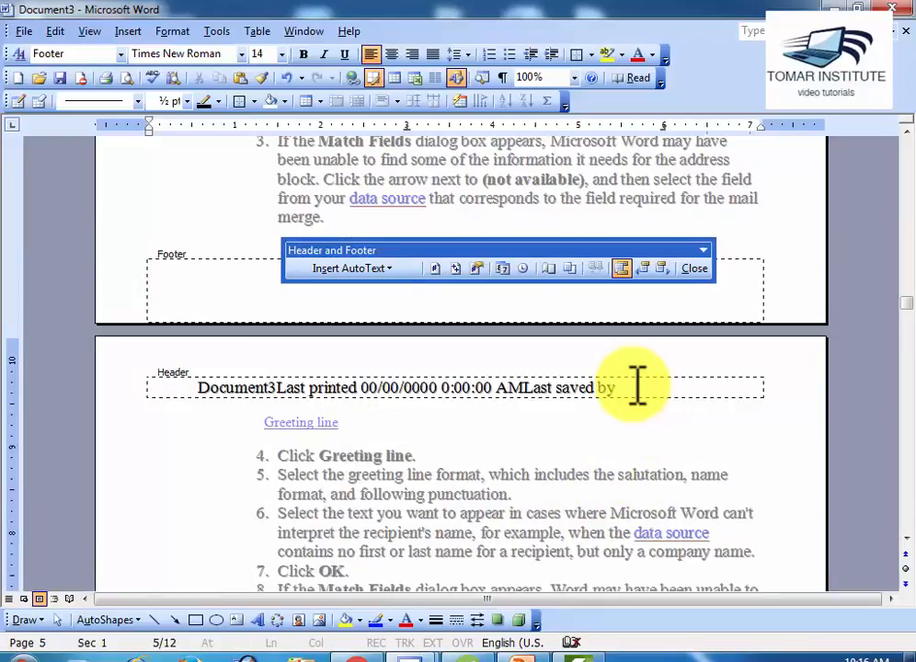
left_click_drag(618, 387, 197, 387)
key("Delete")
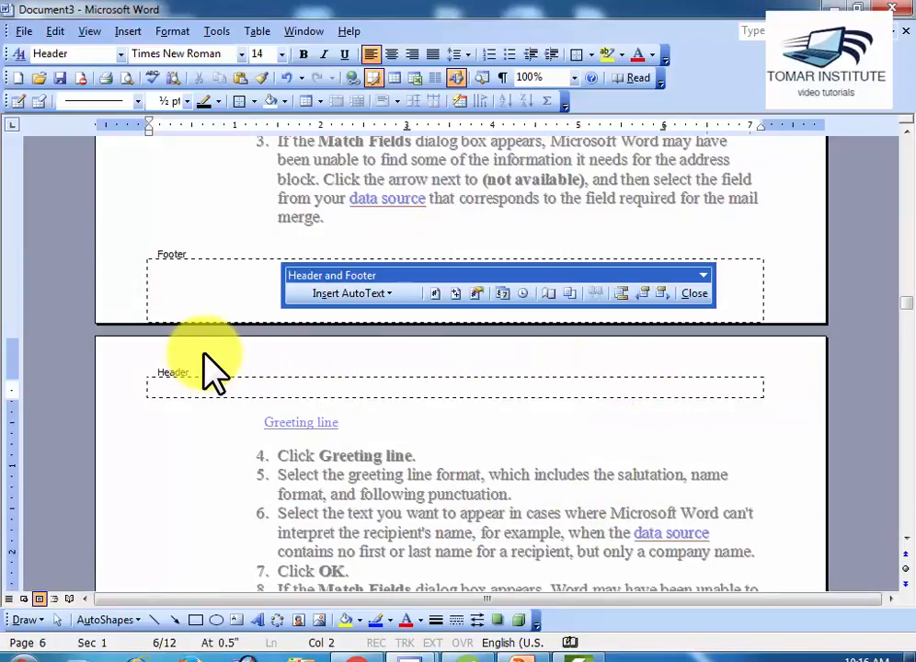
left_click(436, 293)
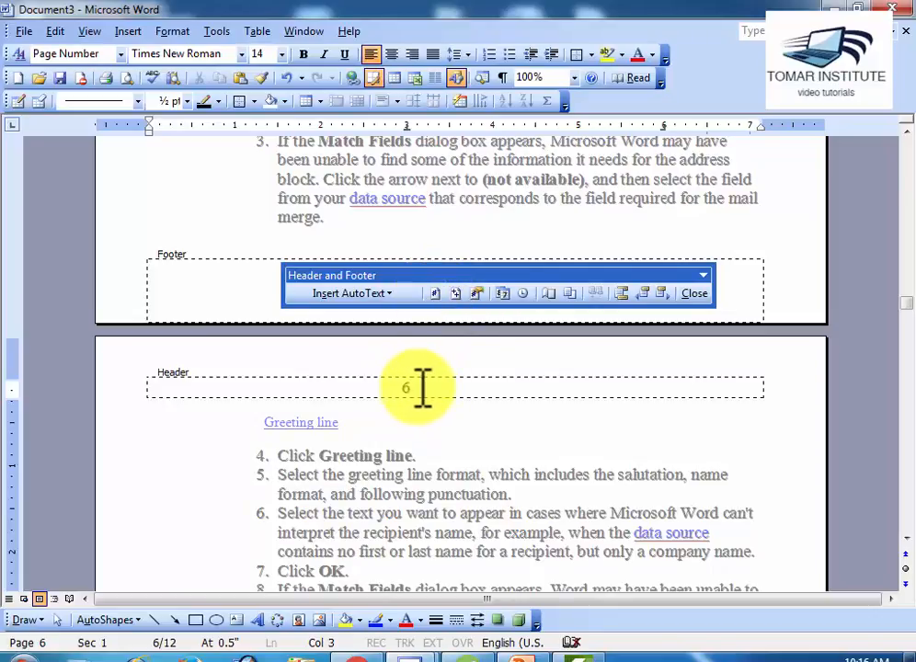
left_click(393, 296)
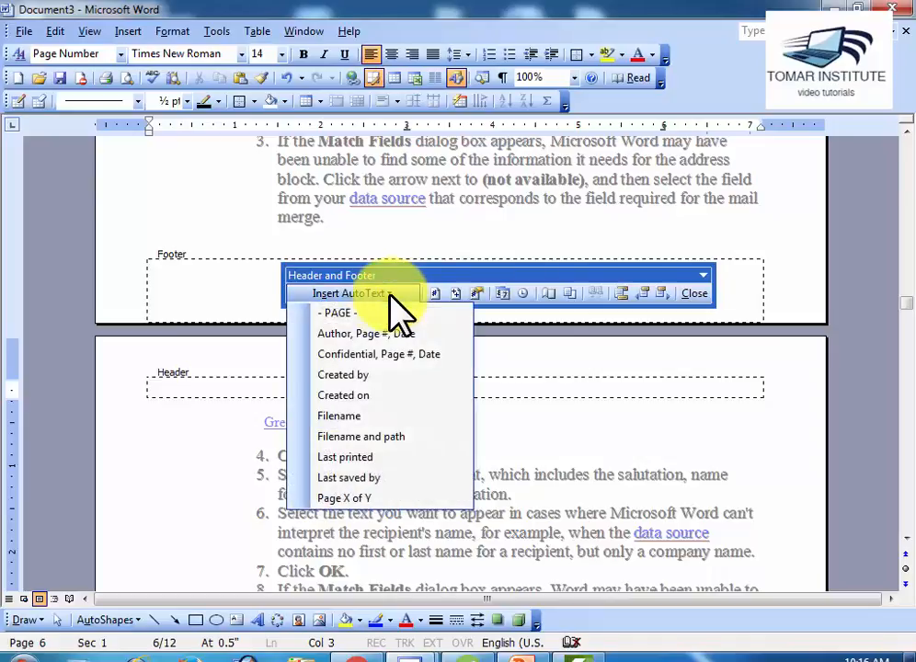
left_click(415, 293)
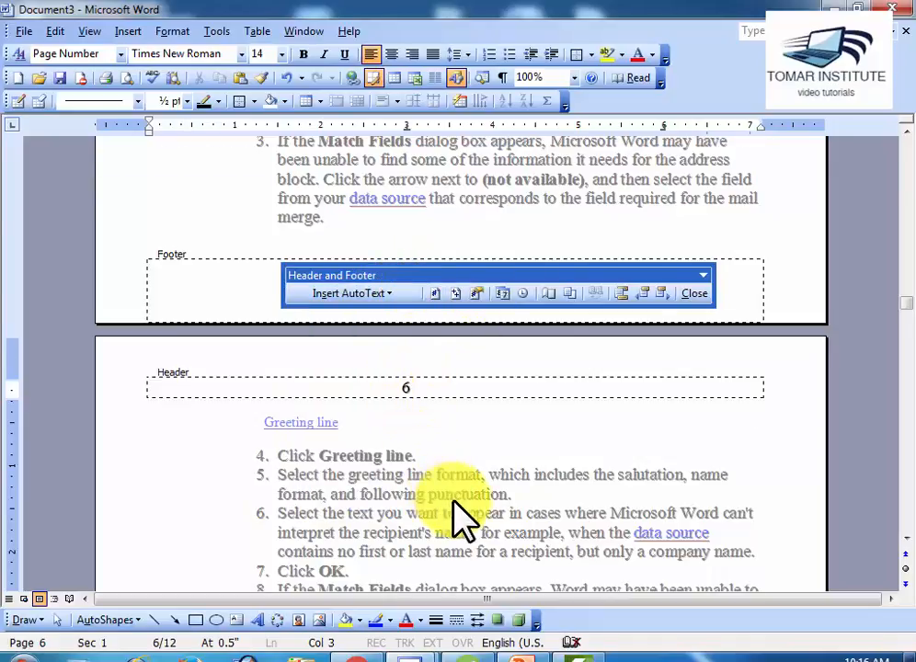
Step: Insert the total number of pages in the page 6 footer and compare it with the page number in the header
scroll(453, 517, "down", 12)
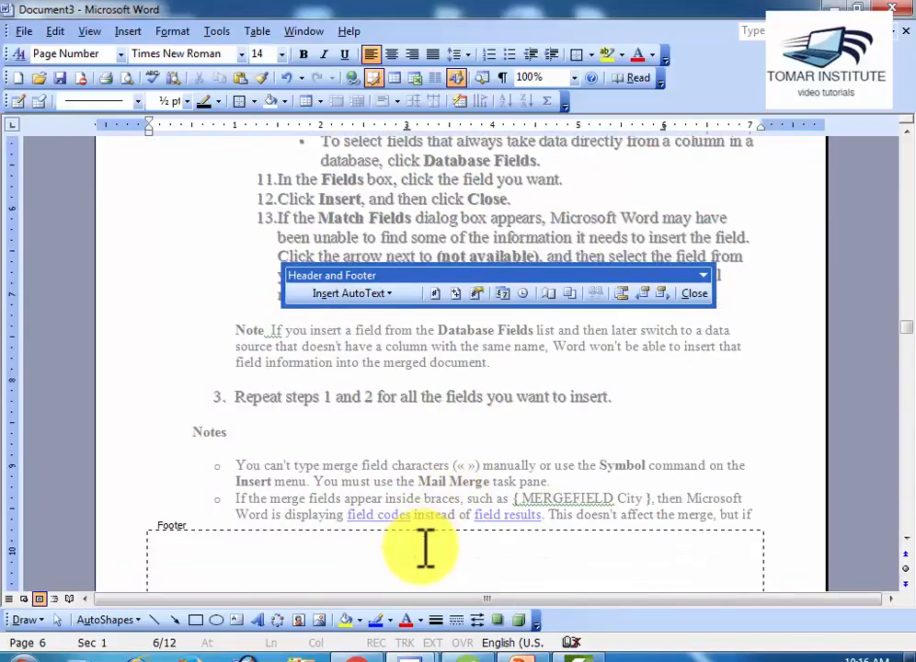
left_click(423, 546)
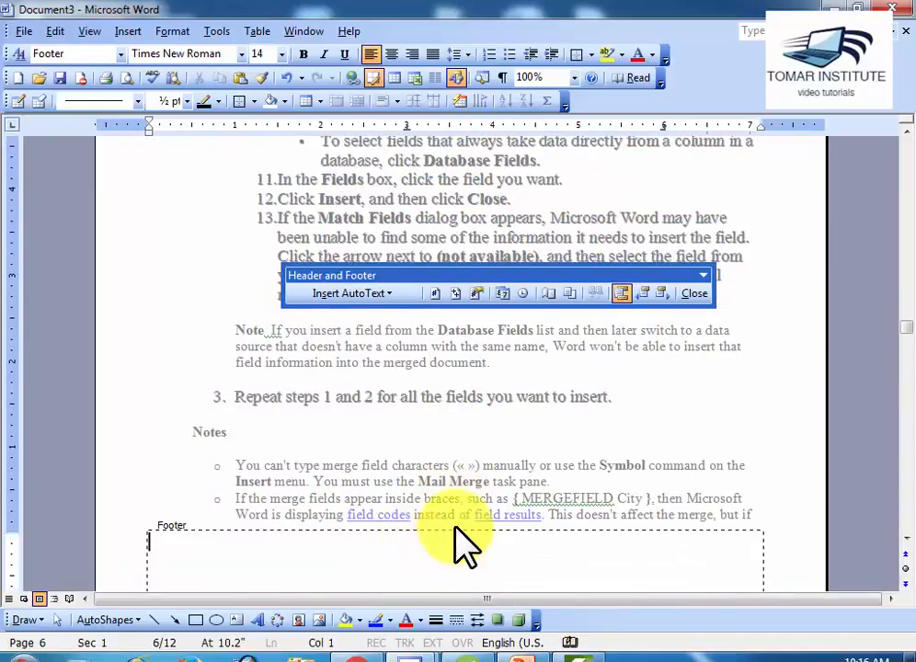
left_click(455, 294)
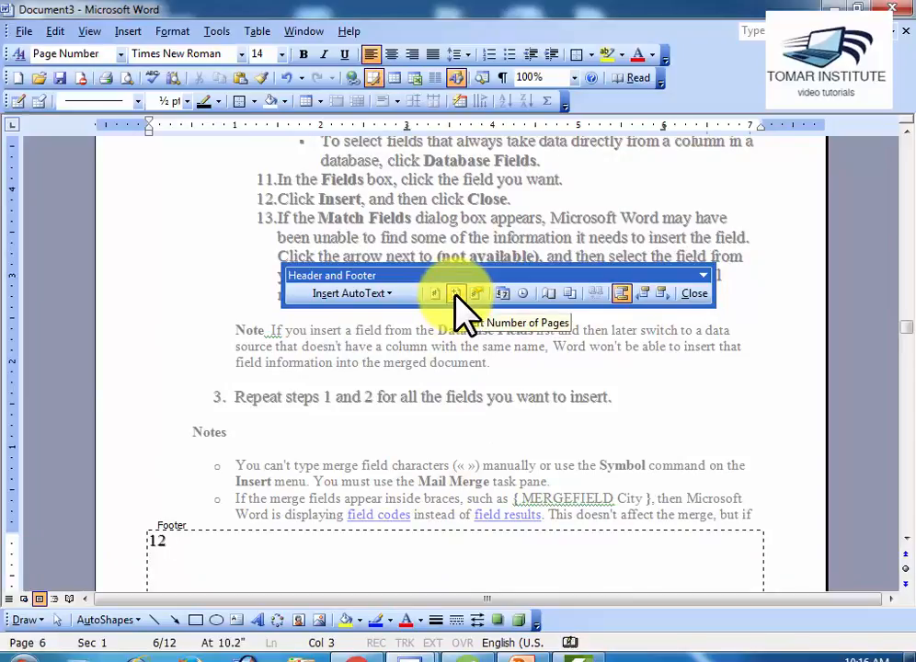
left_click(156, 544)
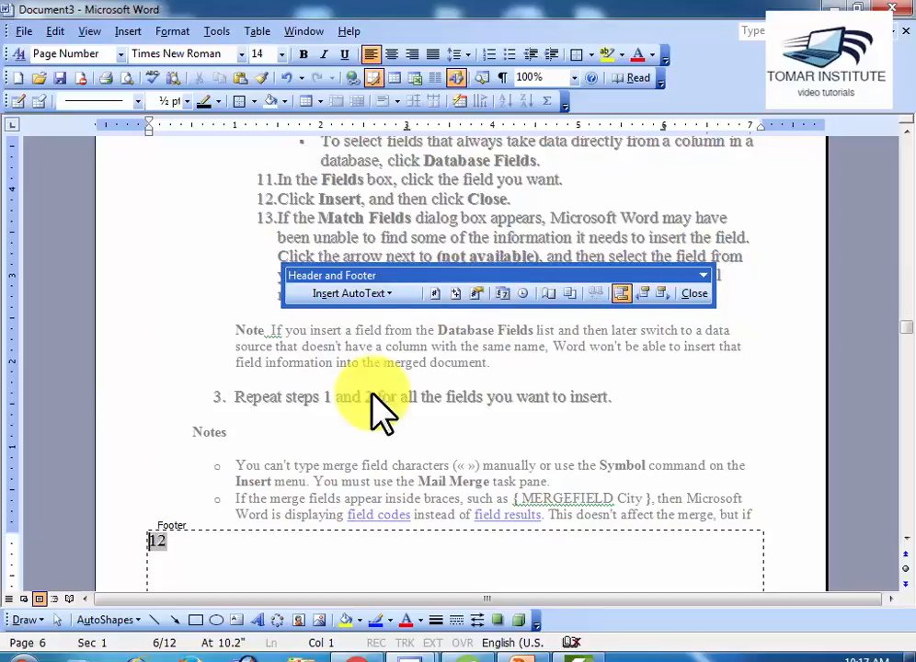
scroll(367, 474, "up", 5)
scroll(367, 474, "up", 7)
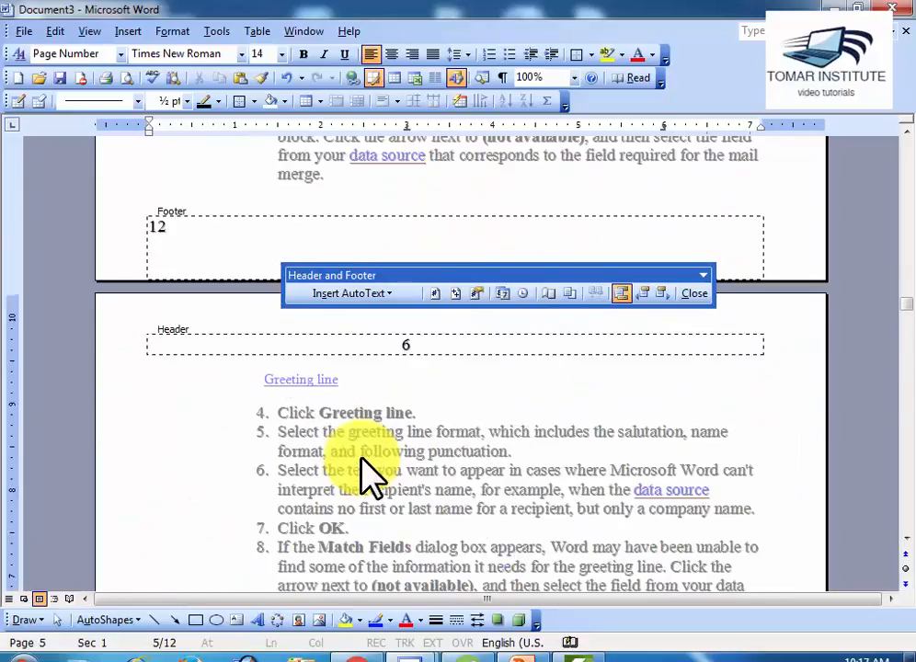
scroll(429, 425, "down", 9)
scroll(429, 427, "up", 7)
scroll(429, 425, "down", 1)
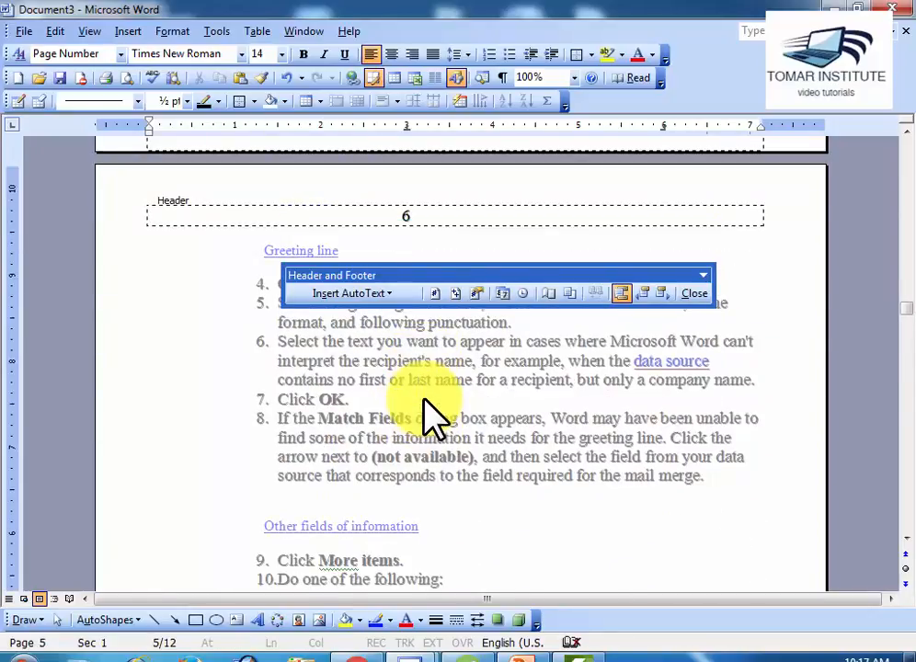
Step: Delete the automatic page number from the page 6 header
left_click(429, 221)
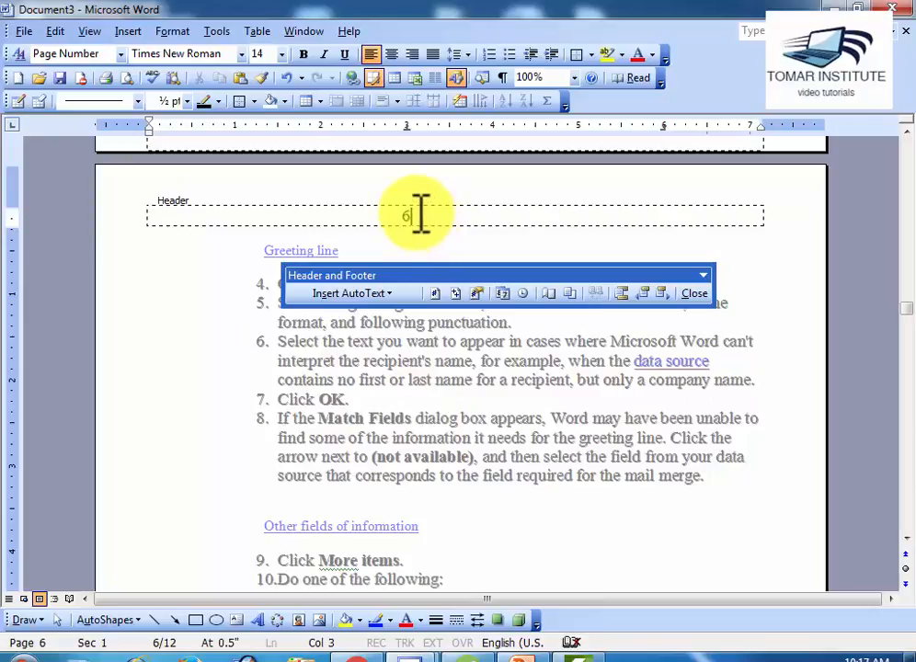
double_click(409, 214)
key("Delete")
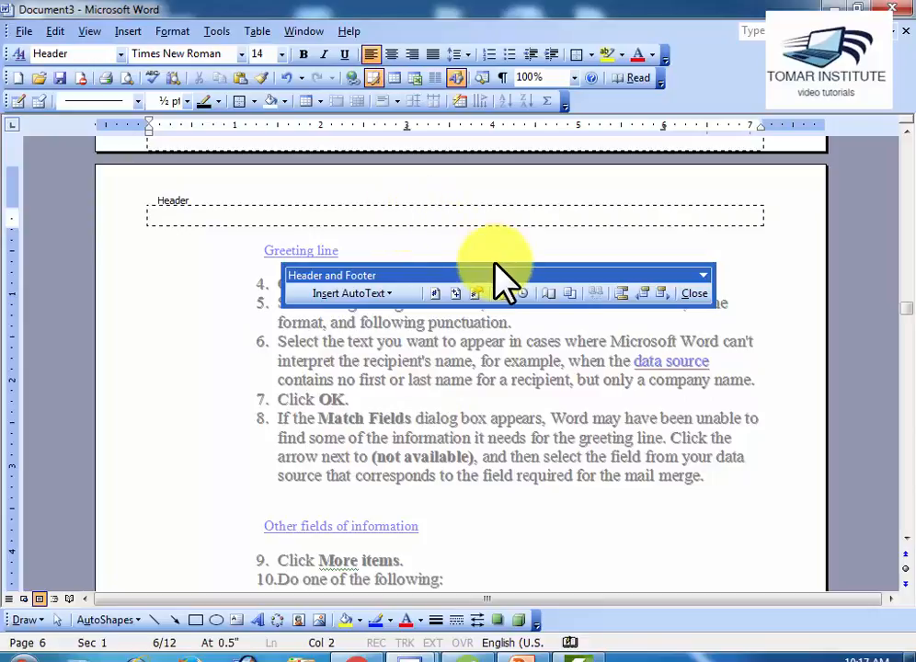
Step: Set the page number format to lowercase Roman numerals (i, ii, iii, …)
left_click(475, 293)
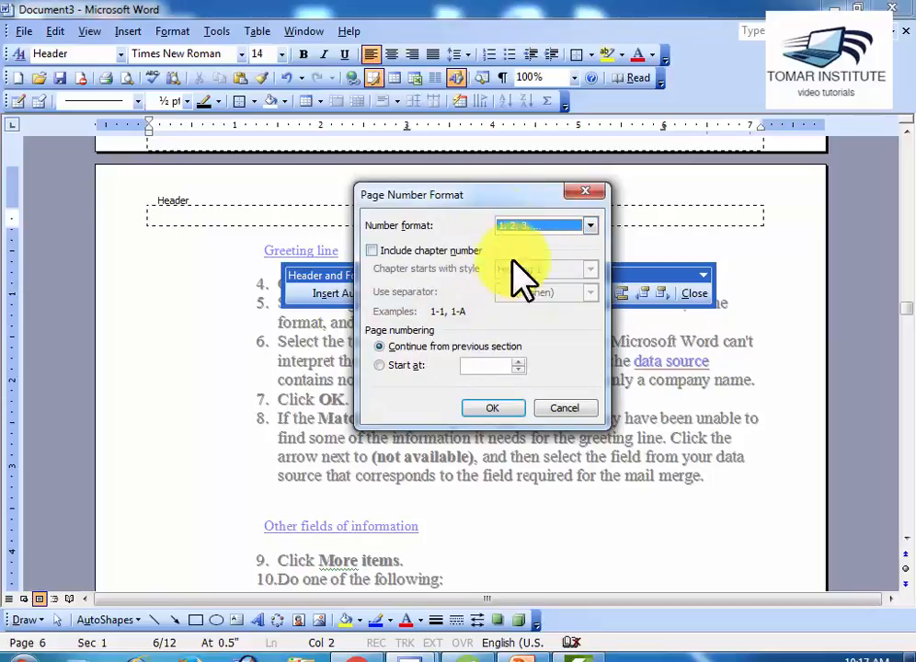
left_click(547, 225)
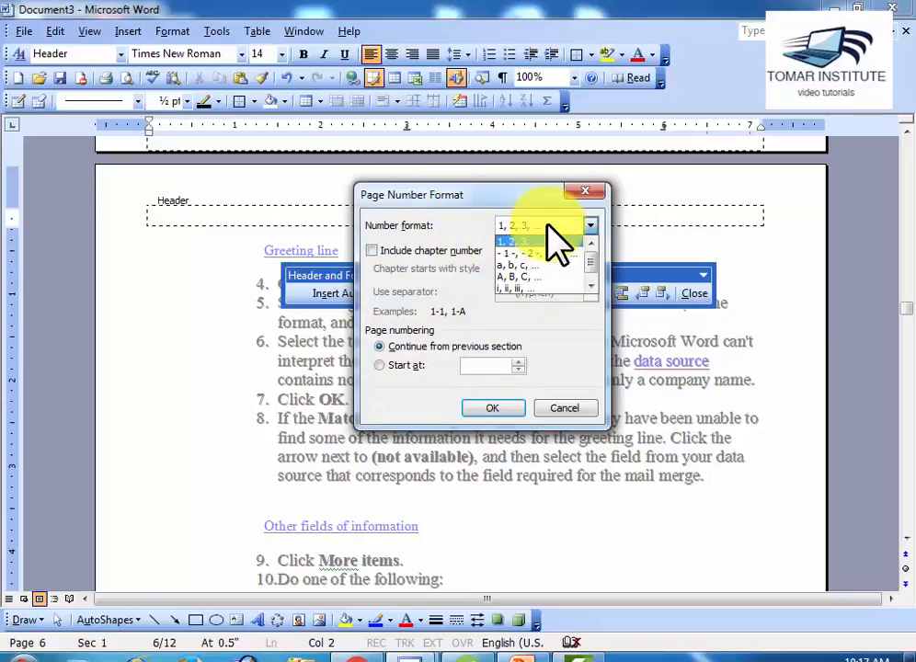
left_click(541, 288)
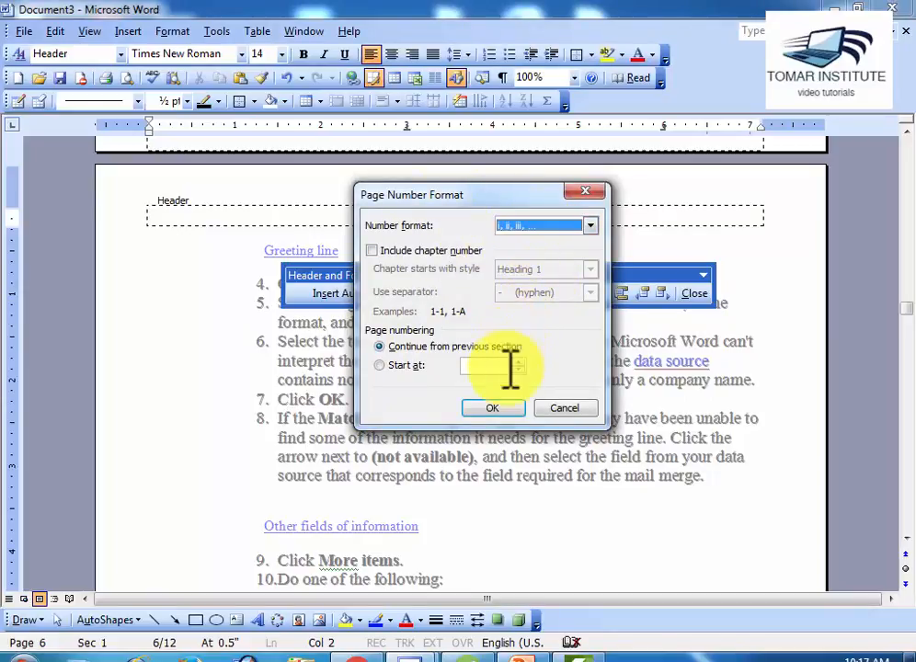
left_click(494, 405)
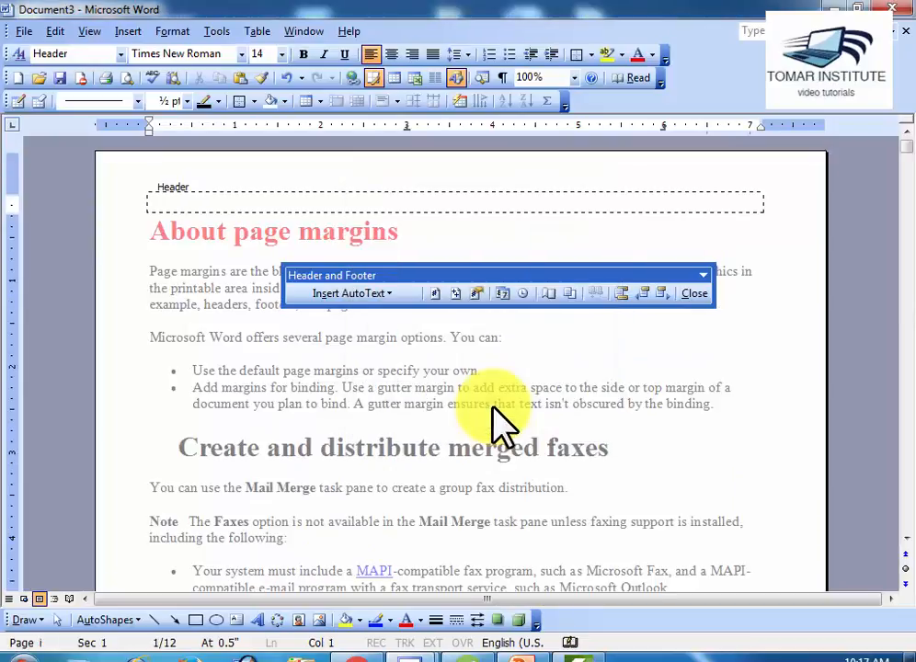
Step: Insert the total number of pages in the centre of the first page's header and reapply the i, ii, iii, … number format
left_click(429, 197)
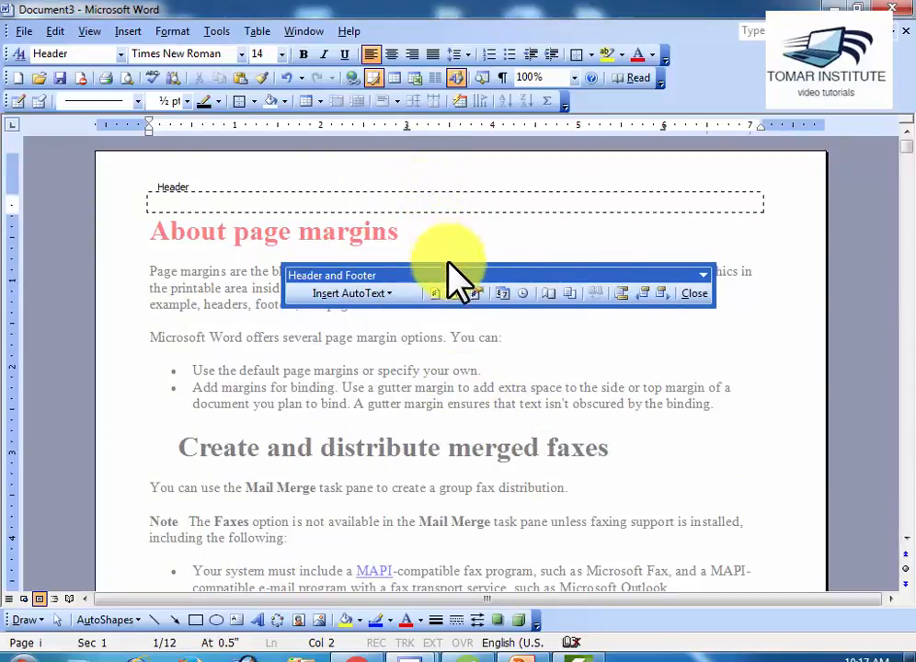
left_click(455, 295)
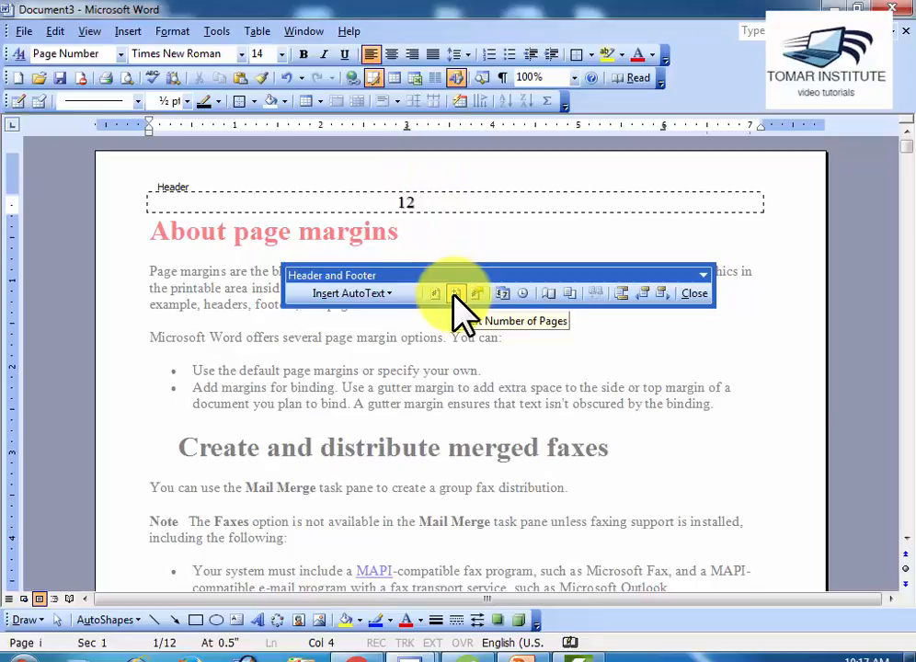
left_click(476, 294)
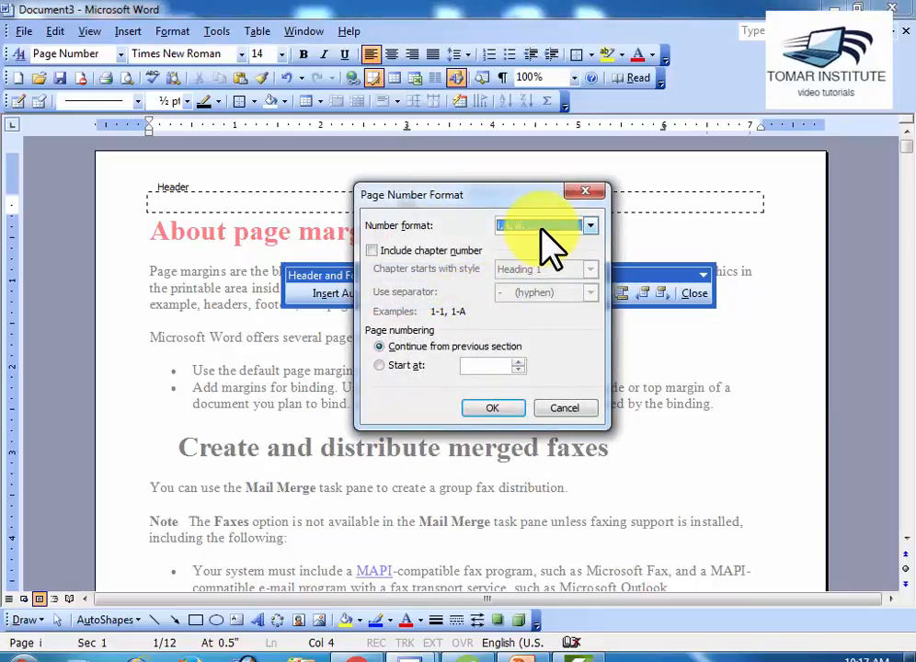
left_click(496, 410)
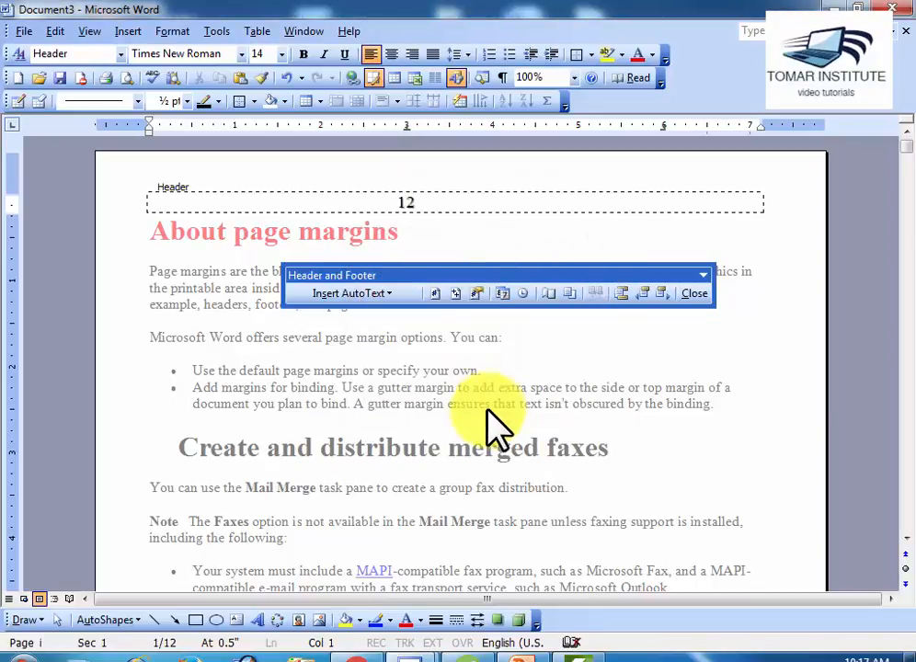
Step: Examine the page count in the headers and footers of several pages and leave header and footer editing
scroll(488, 423, "down", 20)
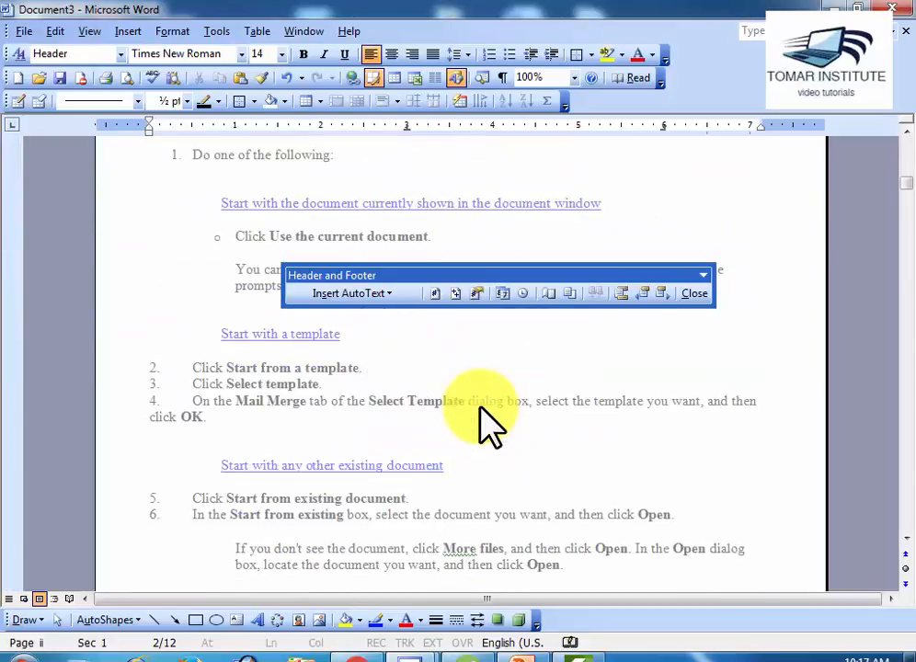
scroll(487, 423, "down", 5)
scroll(487, 423, "up", 12)
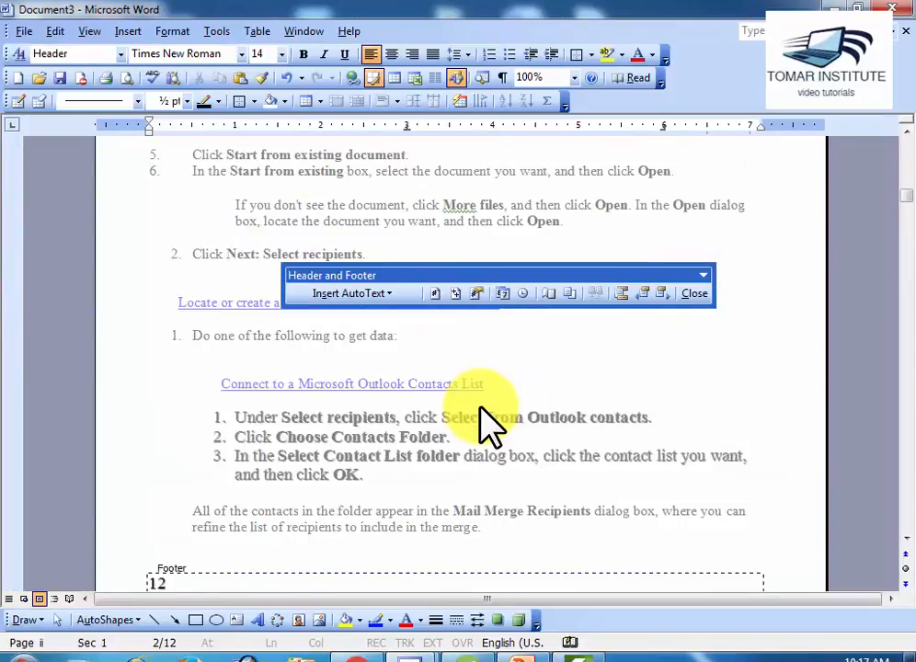
scroll(488, 424, "up", 10)
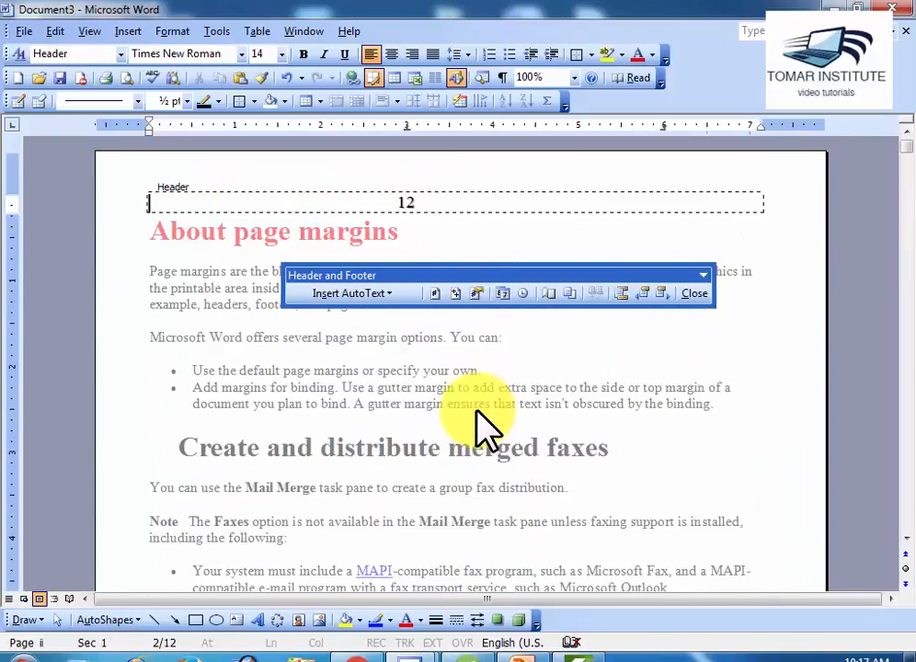
left_click(691, 293)
scroll(569, 321, "up", 5)
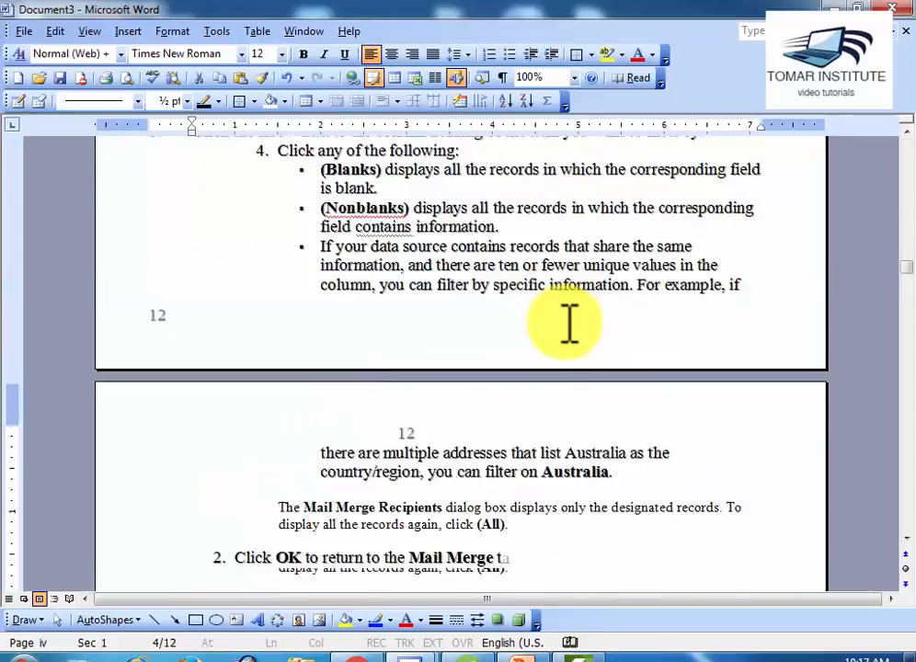
left_click_drag(909, 255, 900, 138)
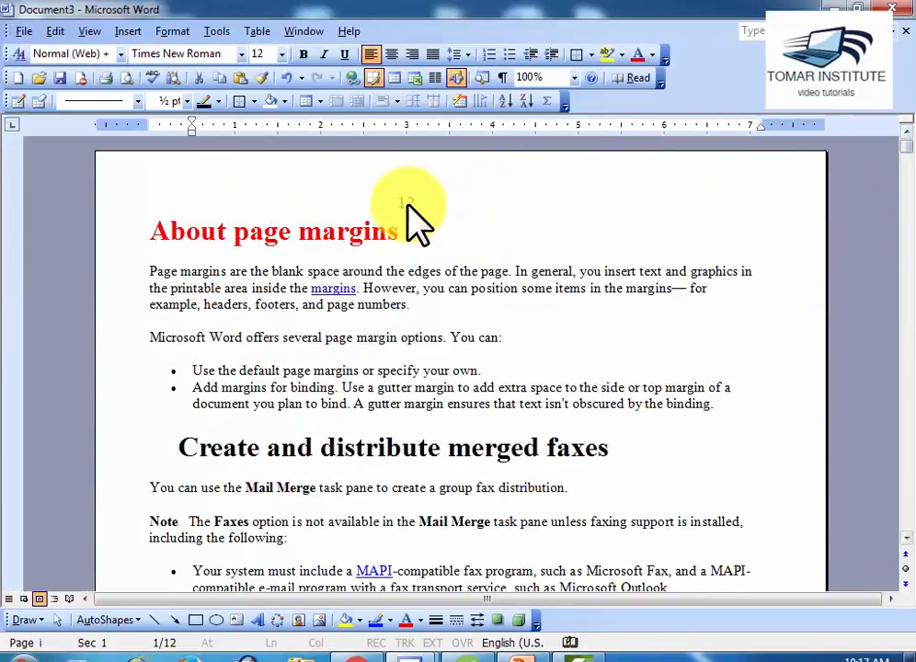
Step: Delete the total number of pages from the first page's header and close header and footer editing
double_click(416, 204)
left_click(429, 205)
key("BackSpace")
key("BackSpace")
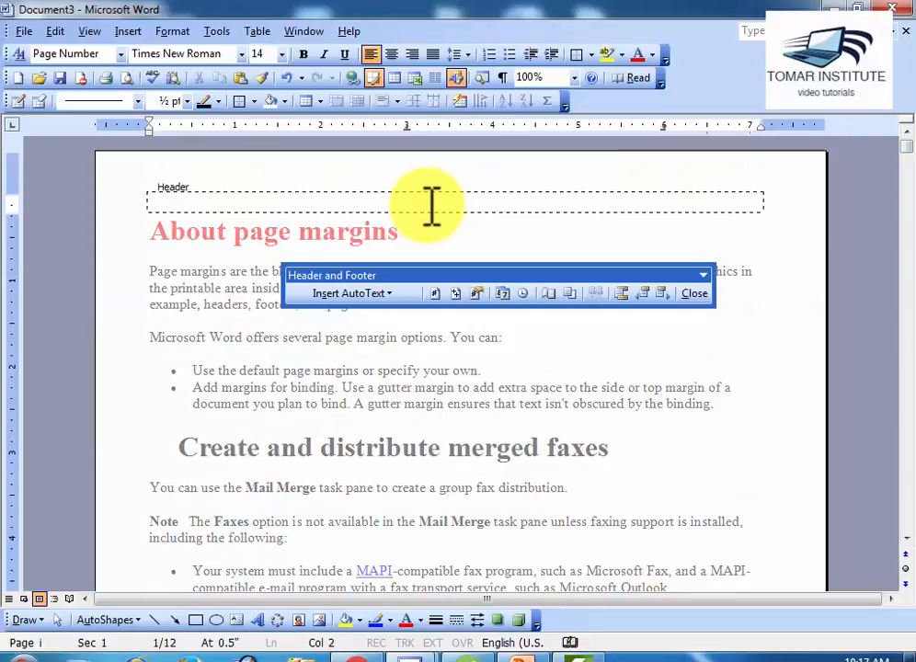
left_click(694, 293)
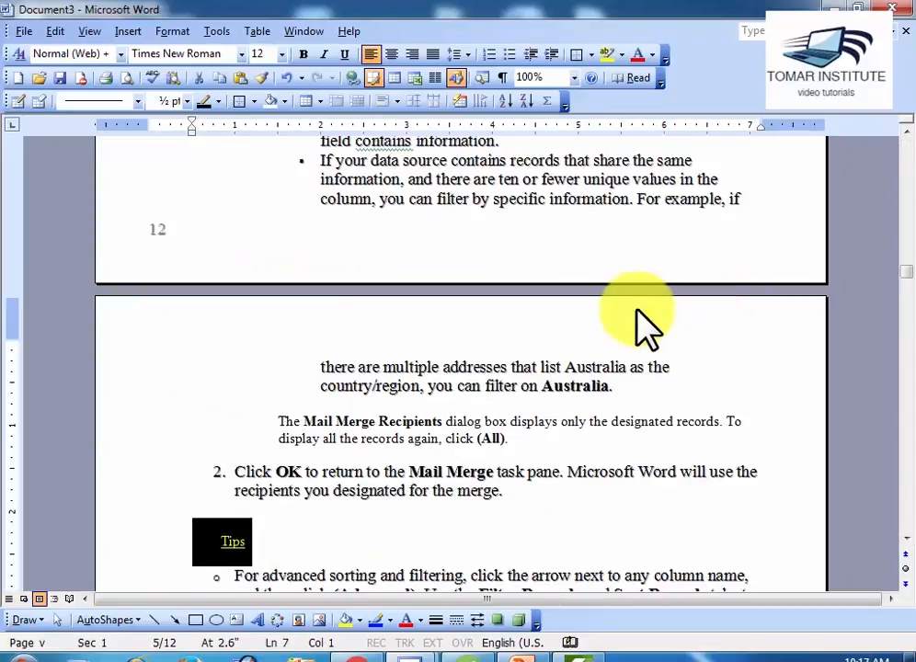
Step: Delete the total number of pages from the page 4 footer and close header and footer editing
double_click(159, 232)
left_click_drag(184, 234, 148, 230)
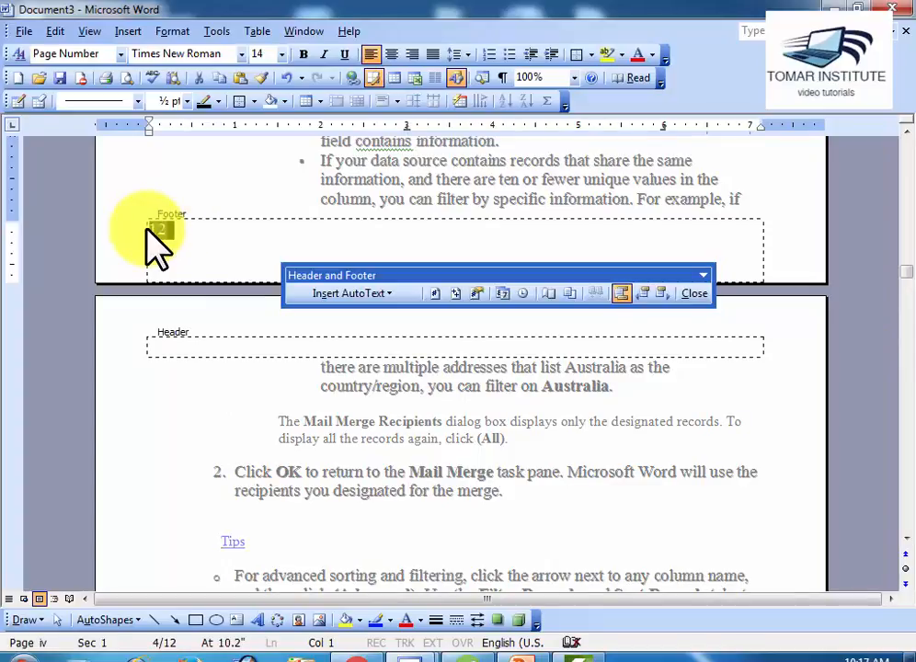
key("Delete")
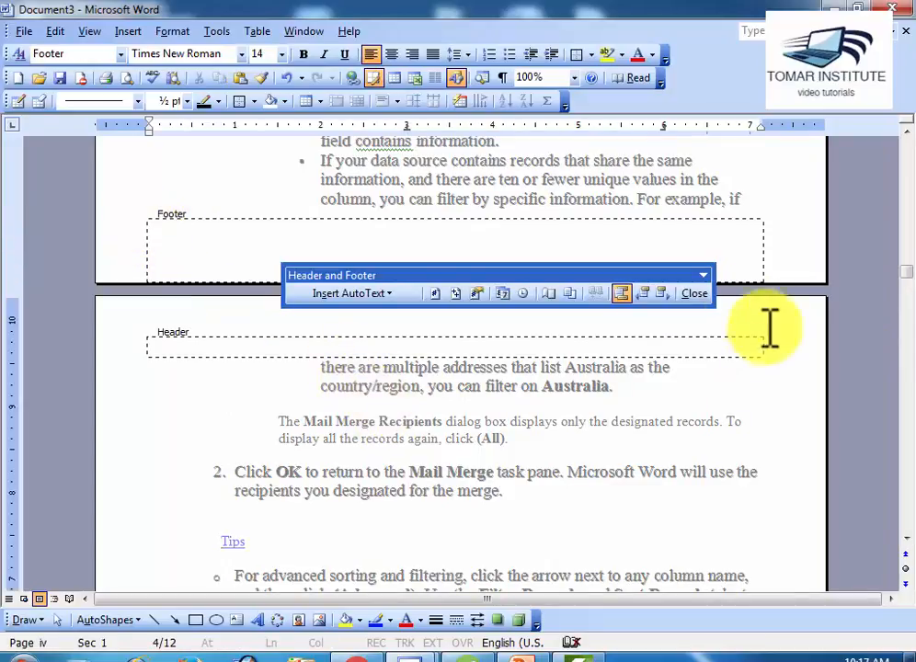
left_click(694, 293)
Step: Open the first page's header for editing and set the page number format to i, ii, iii, …
left_click_drag(901, 273, 901, 117)
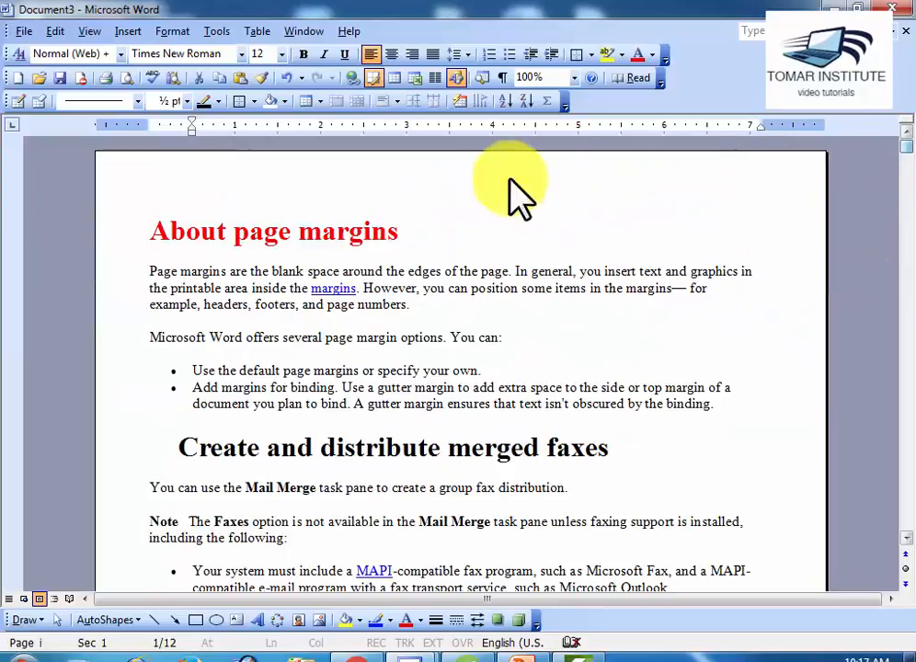
double_click(366, 193)
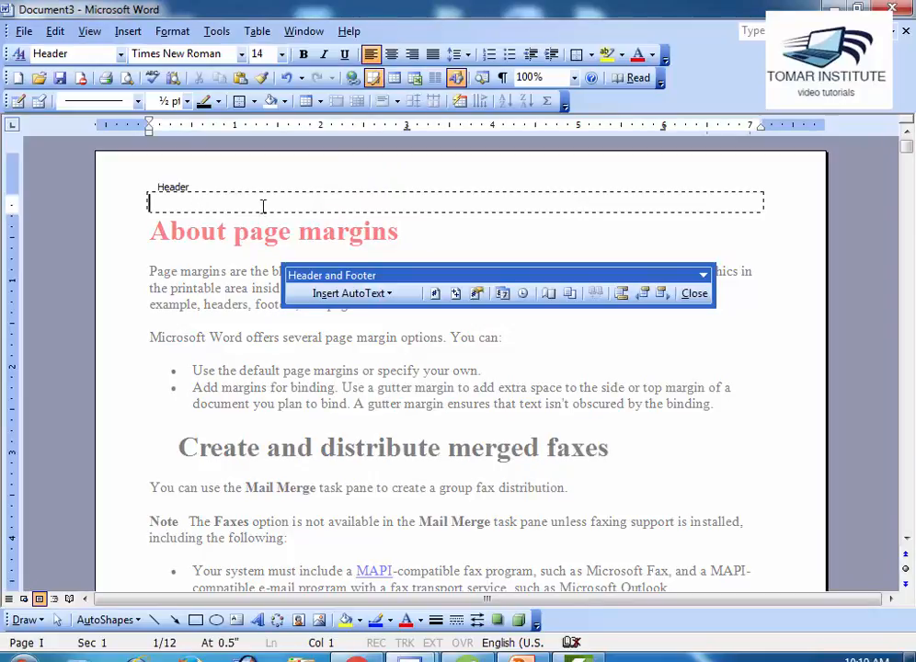
left_click(477, 294)
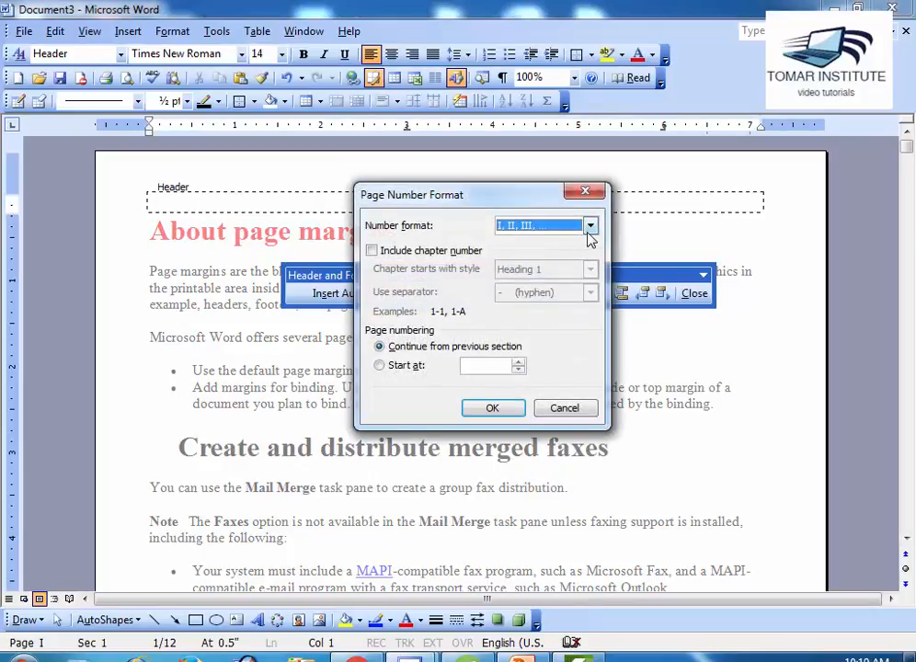
left_click(590, 226)
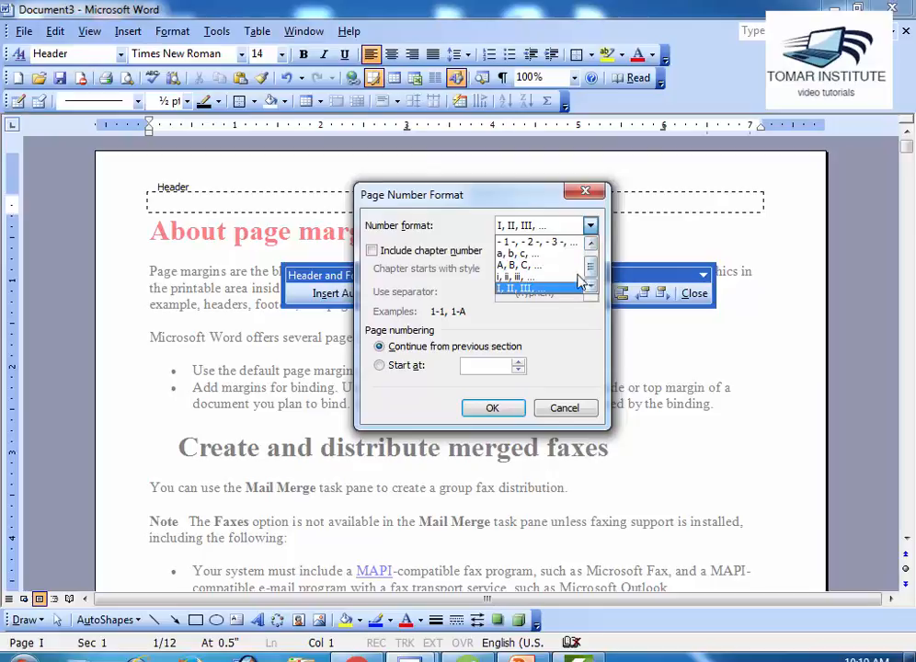
left_click(512, 280)
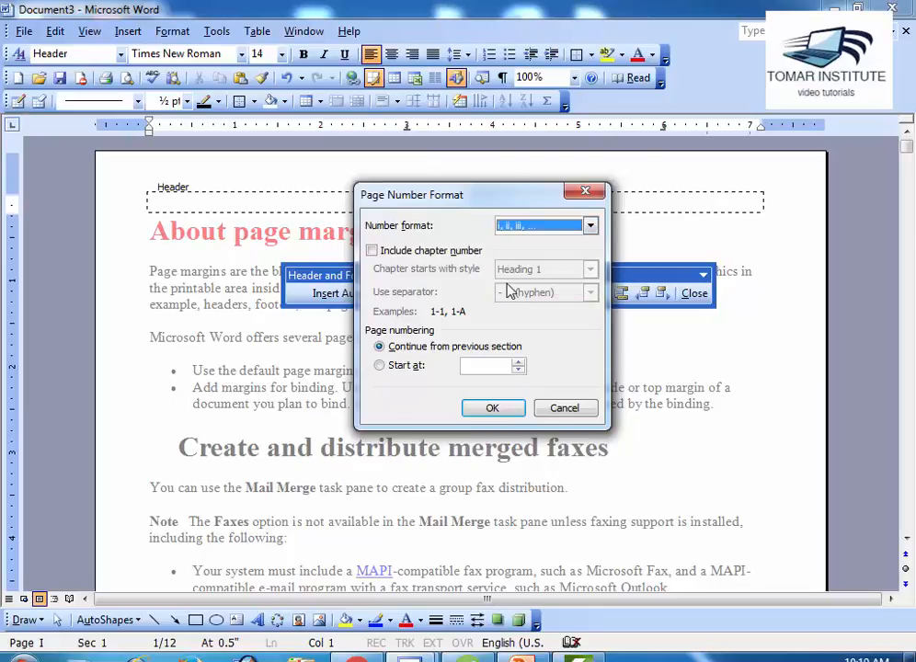
left_click(490, 409)
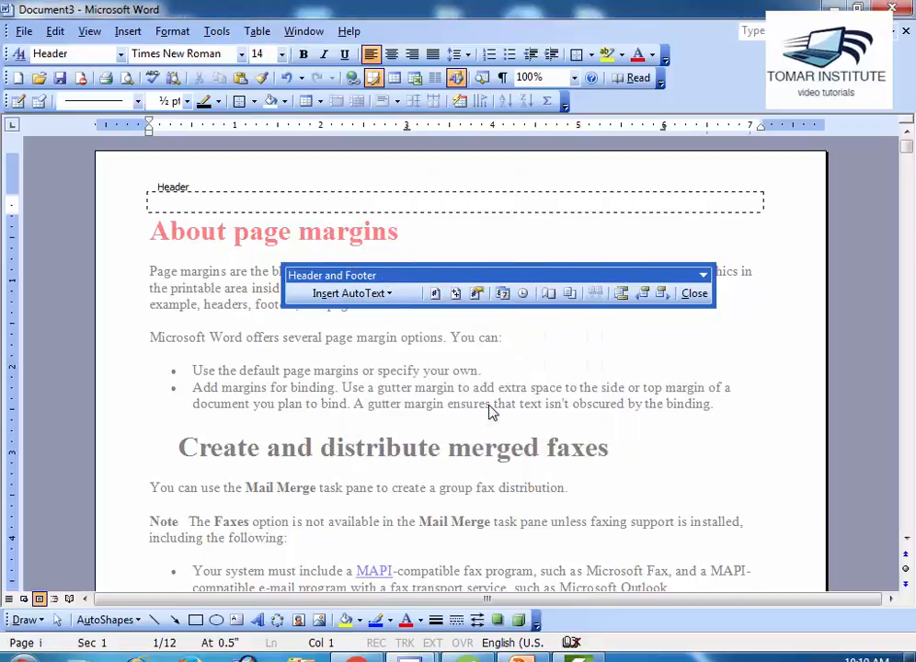
Step: Insert an automatic page number in the first page's header, put the text "Page No" before it and close header editing
left_click(434, 292)
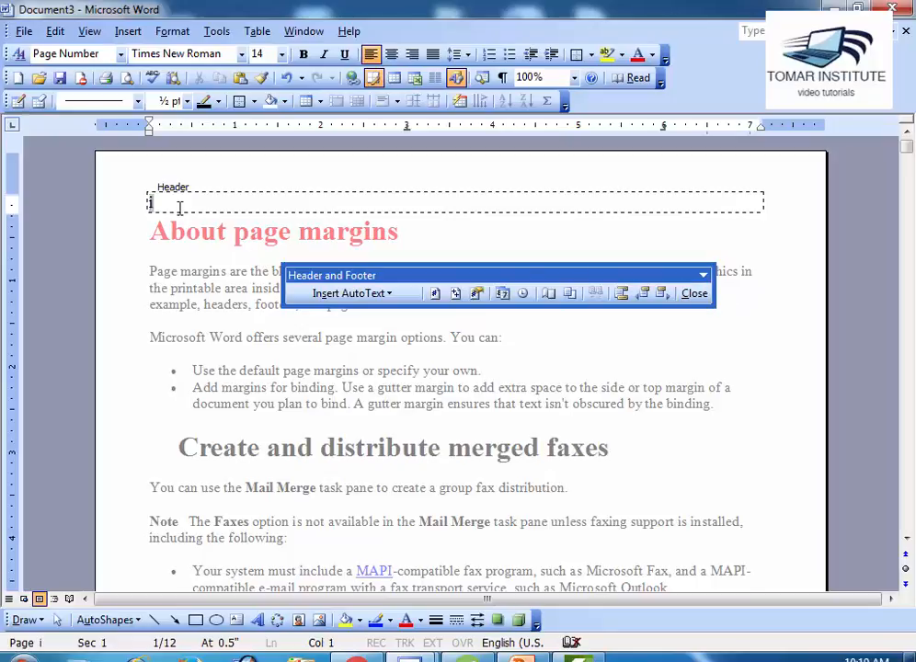
type("Page ")
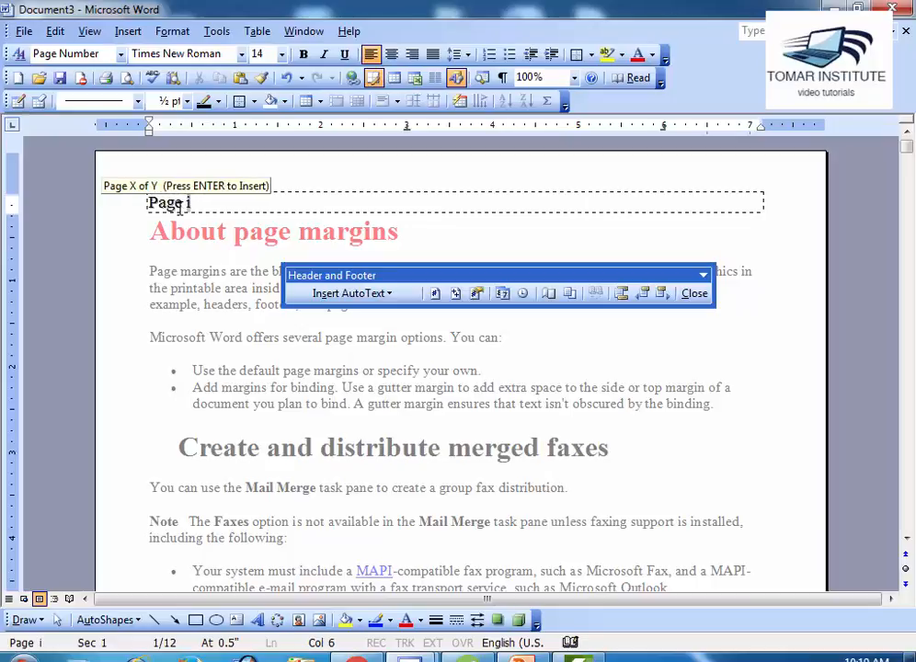
type("N")
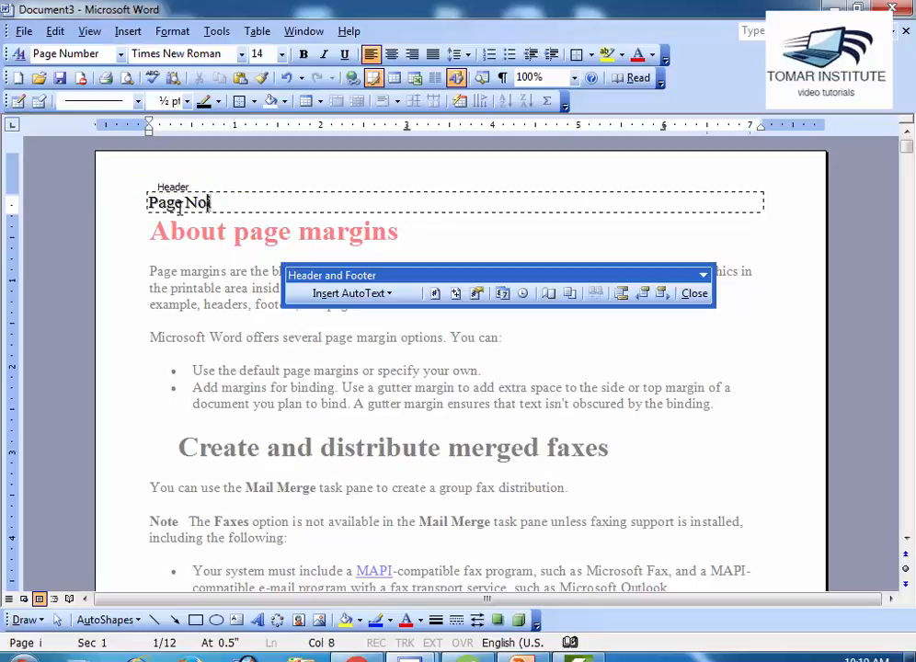
type("o")
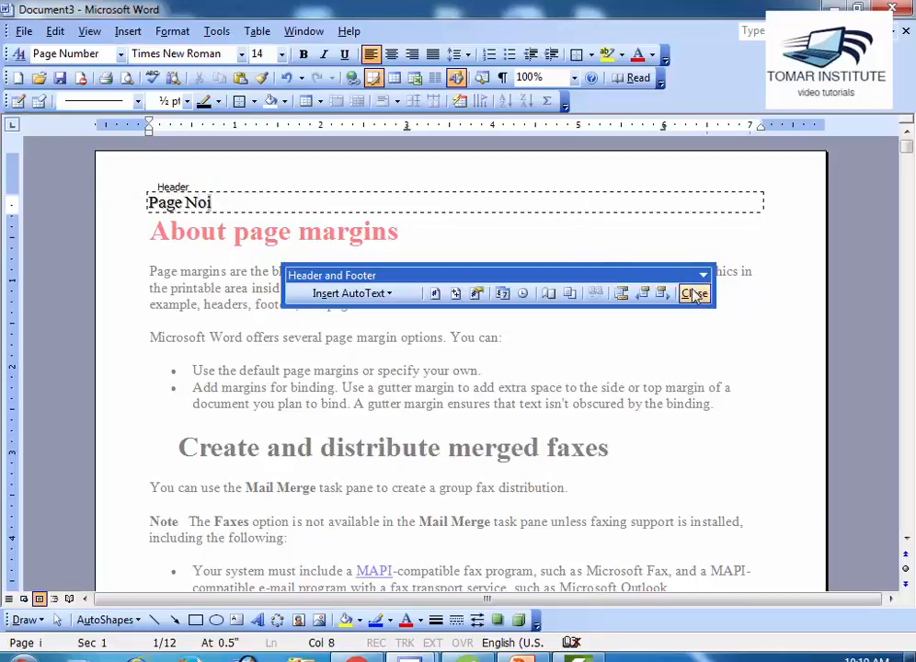
left_click(695, 293)
Step: Set the page number format to A, B, C, … from the second page's header, add spaces after "Page No" and close header editing
scroll(479, 295, "up", 7)
scroll(479, 295, "up", 15)
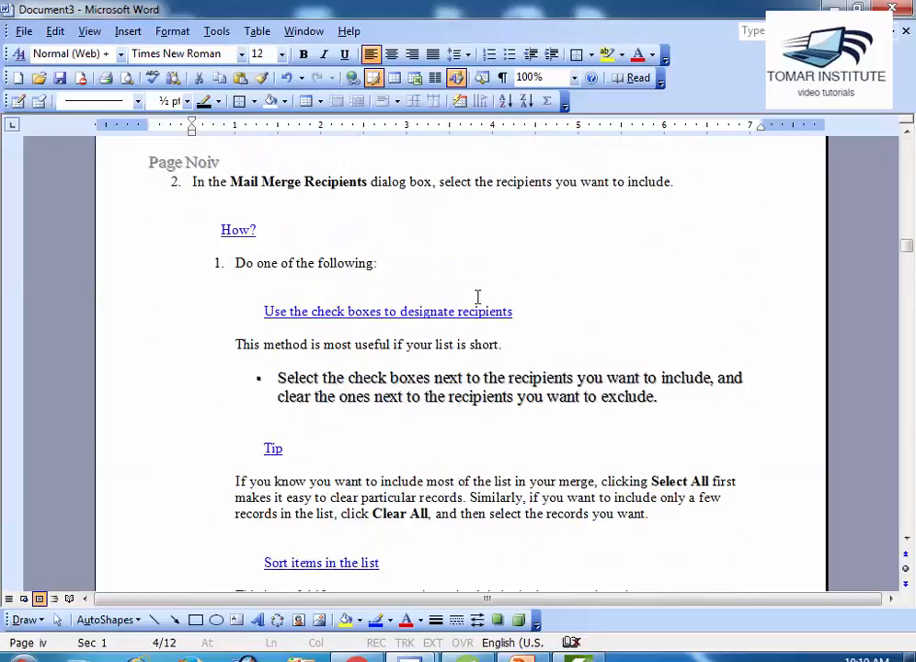
scroll(477, 296, "up", 15)
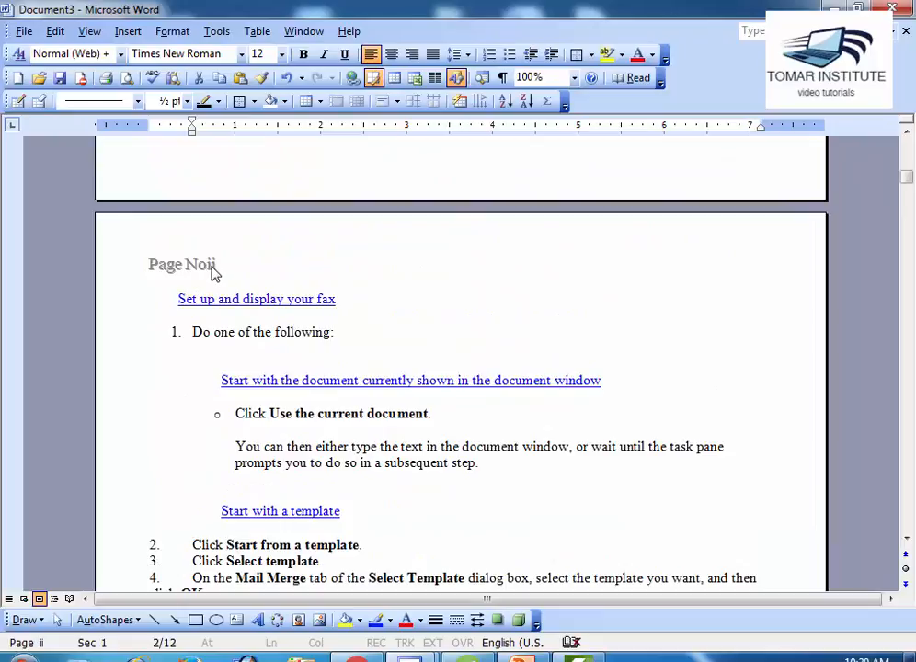
double_click(213, 272)
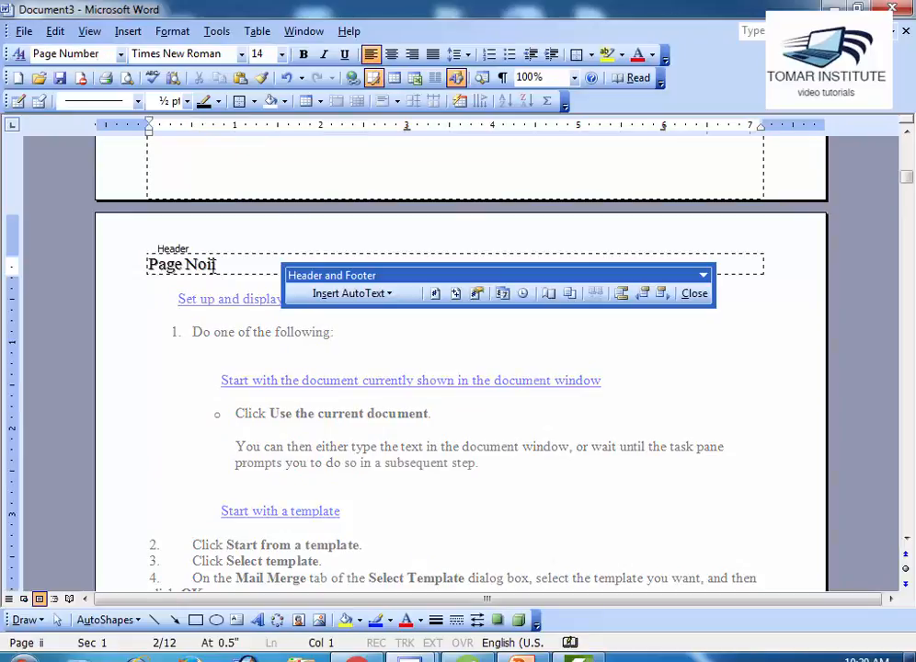
left_click(476, 294)
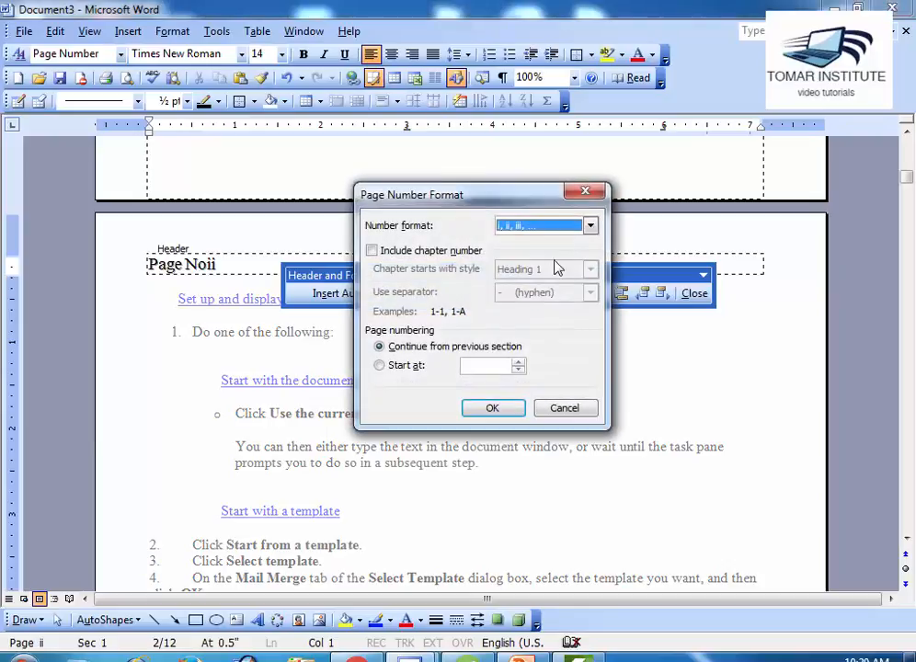
left_click(589, 226)
scroll(593, 276, "down", 1)
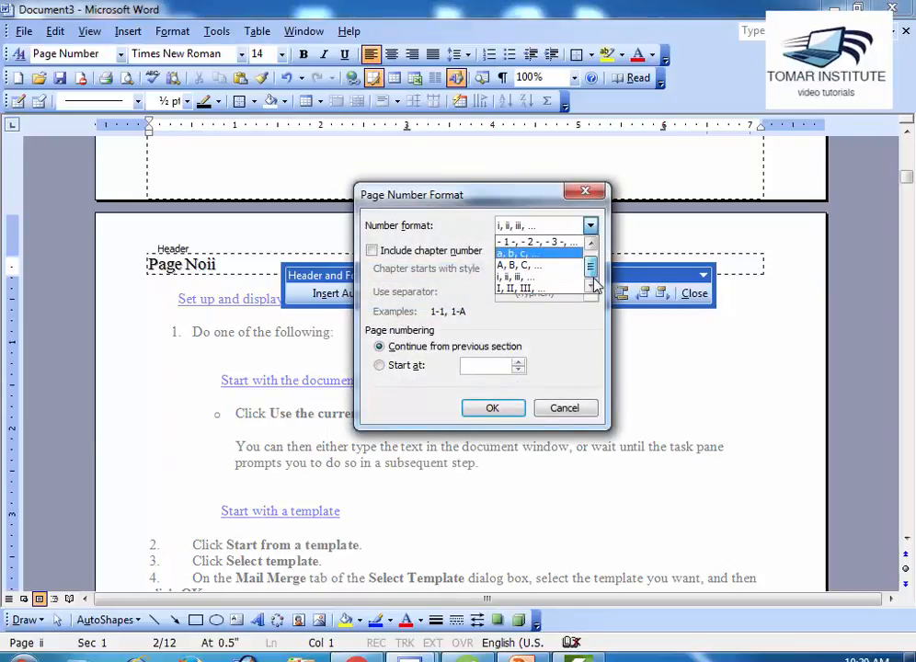
left_click(519, 265)
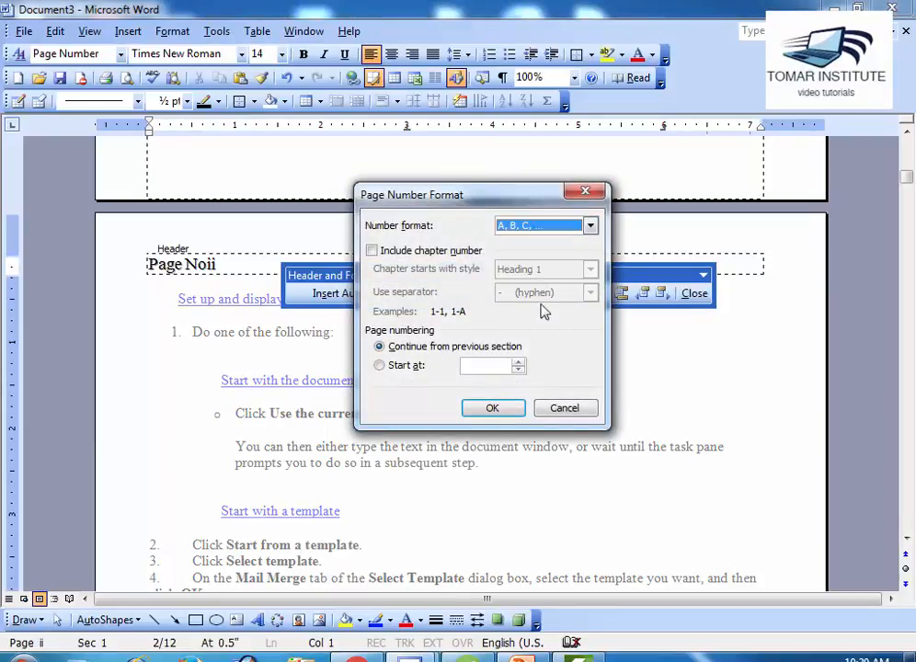
left_click(494, 410)
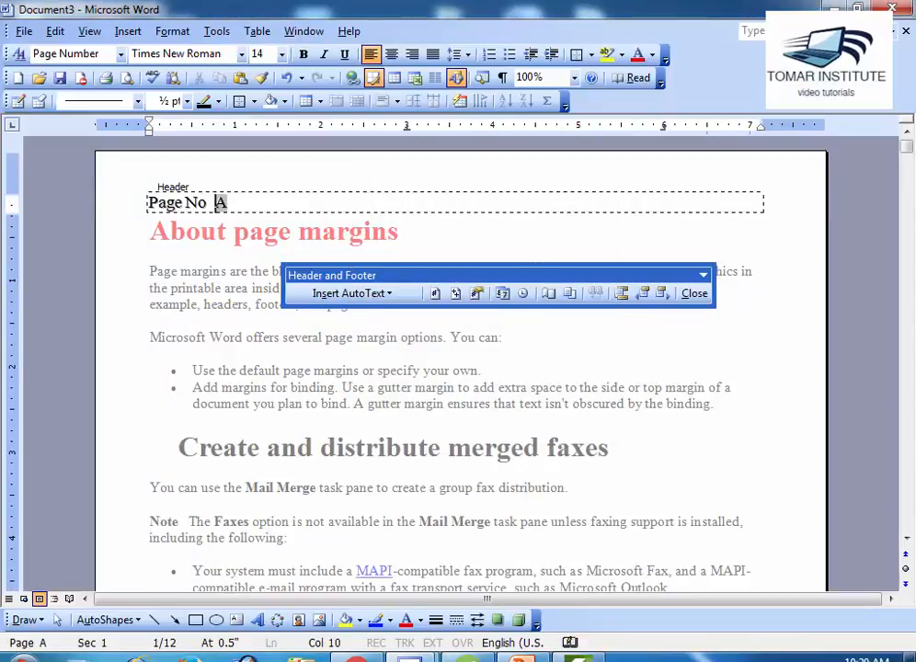
left_click(687, 298)
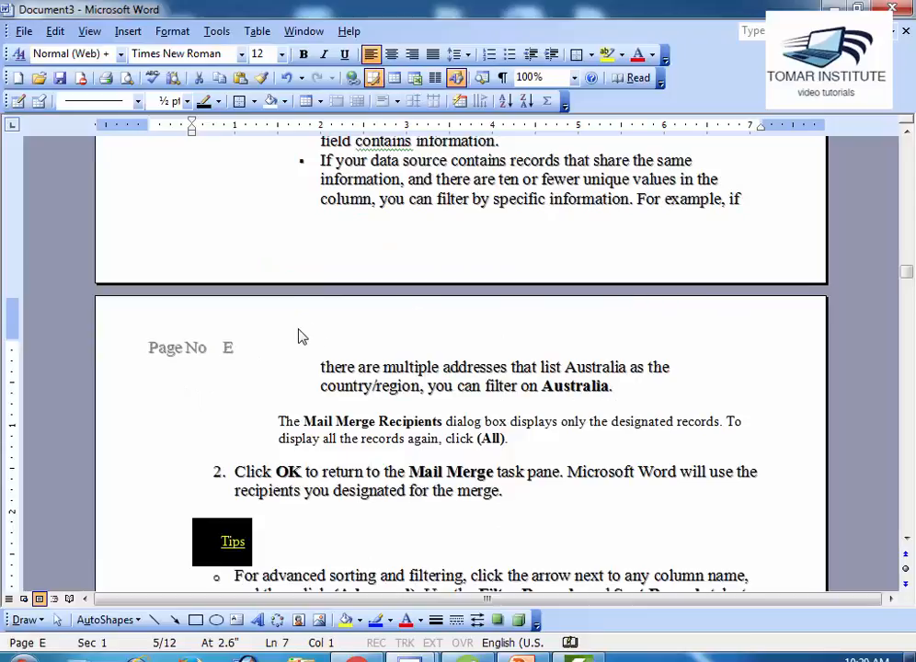
Step: Open the page 5 header for editing and insert the current date and time before "Page No"
scroll(301, 337, "down", 7)
scroll(301, 345, "down", 8)
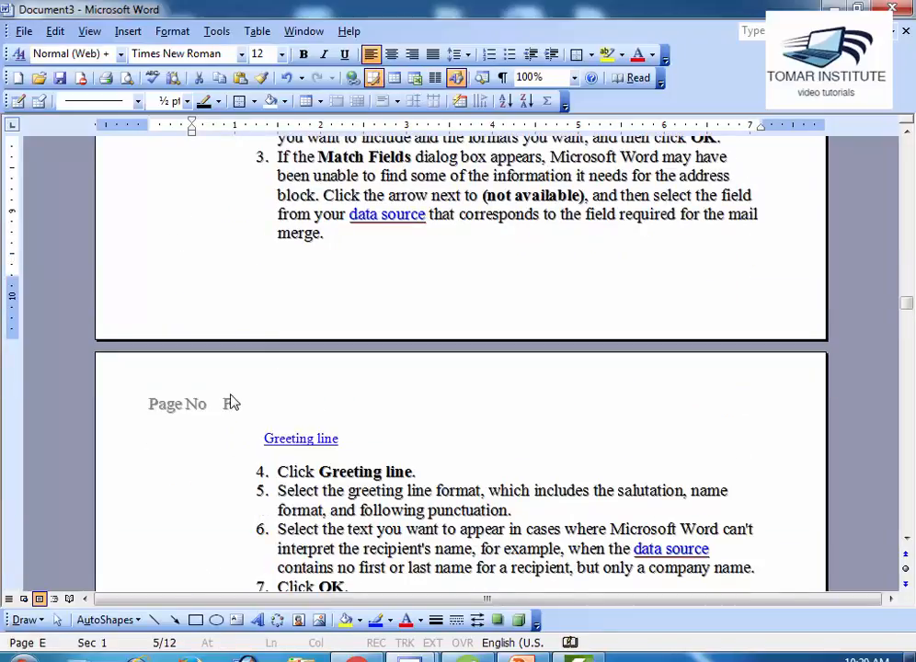
scroll(234, 409, "down", 2)
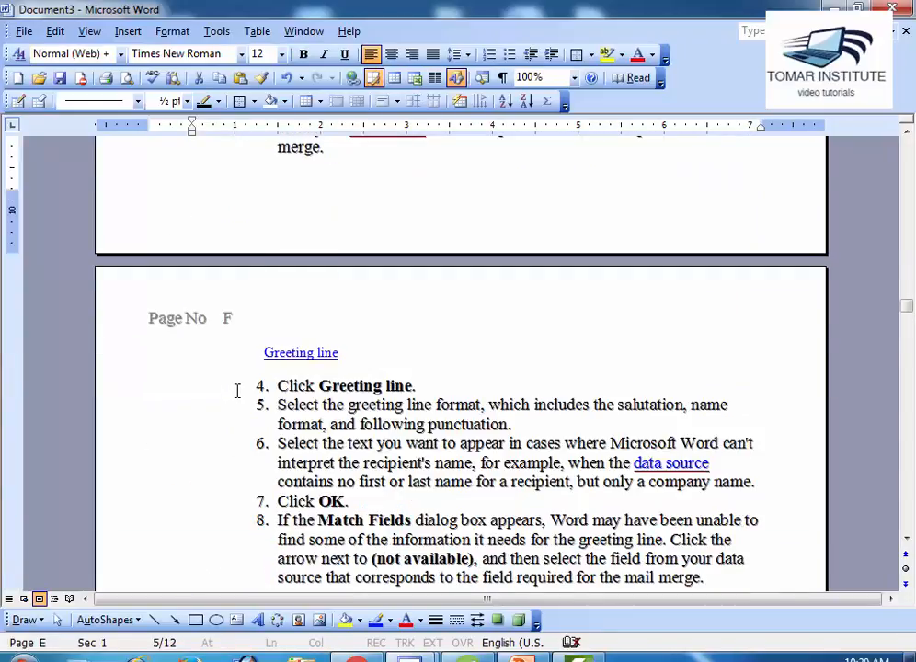
scroll(236, 390, "down", 4)
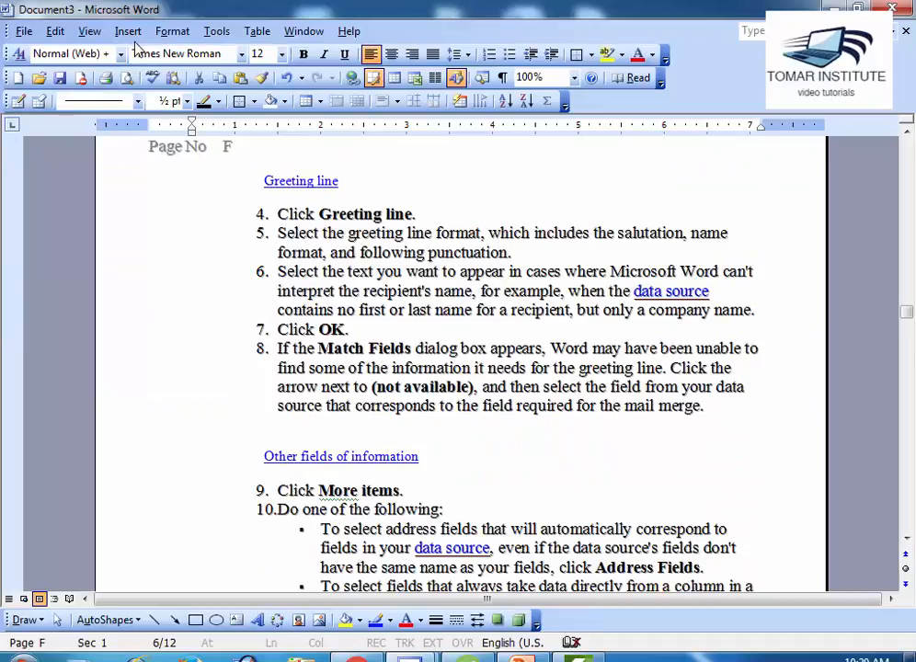
left_click(89, 32)
left_click(149, 262)
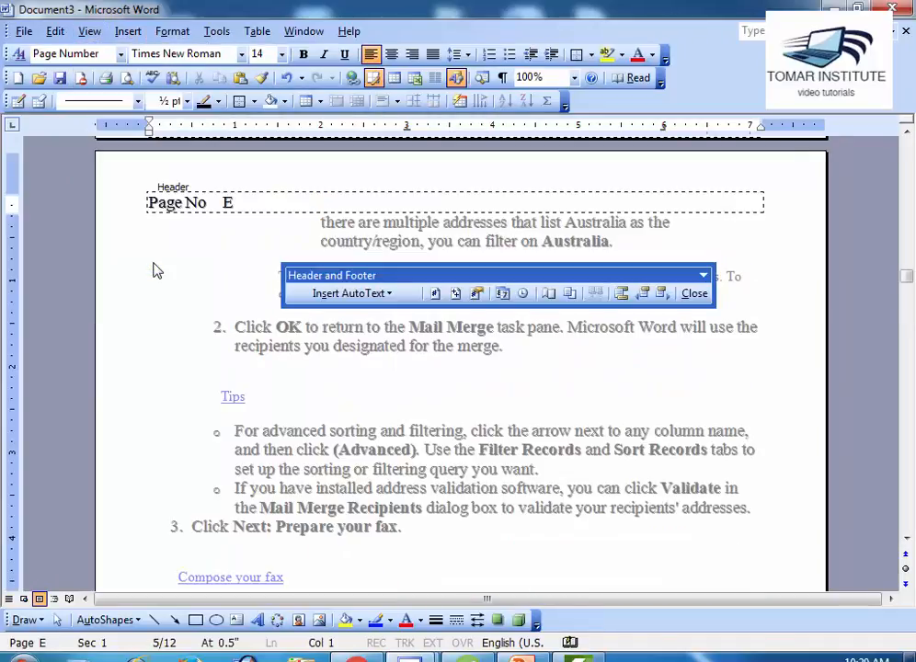
left_click(502, 295)
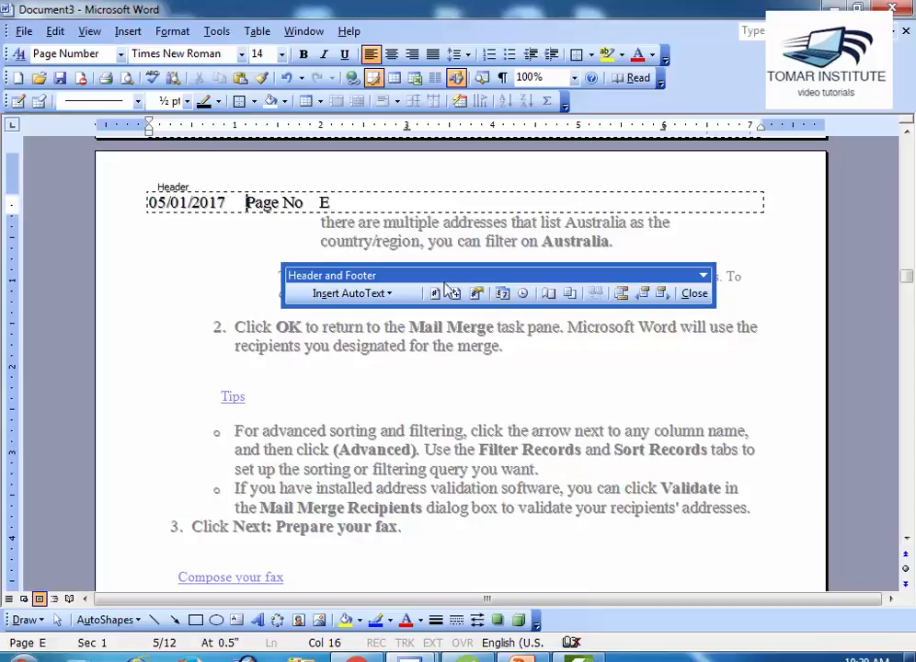
left_click(523, 293)
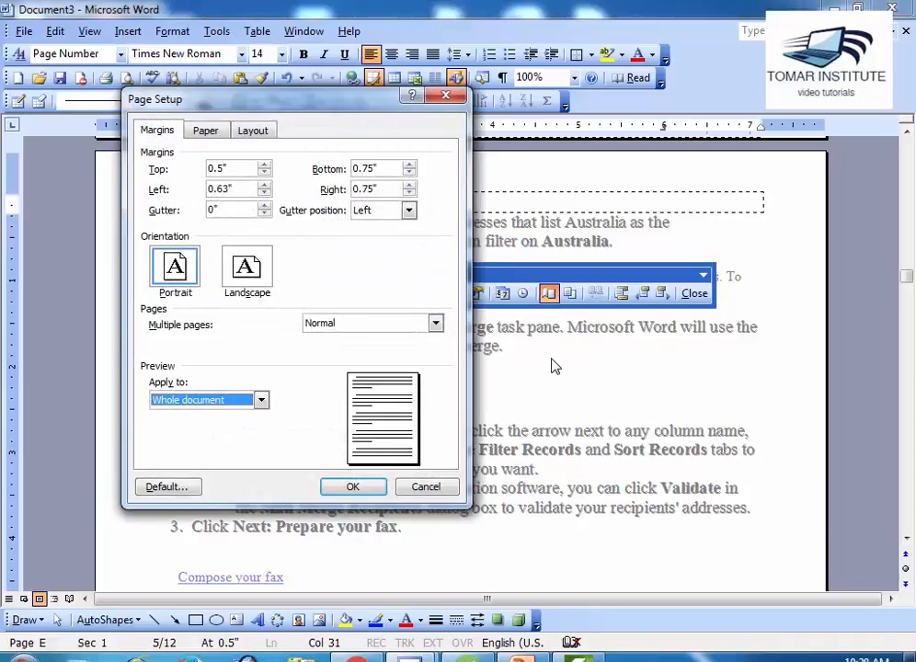
Step: Open the page setup layout settings and set the header's distance from the edge to 0.1", keeping the header visible beside the dialog
left_click(256, 134)
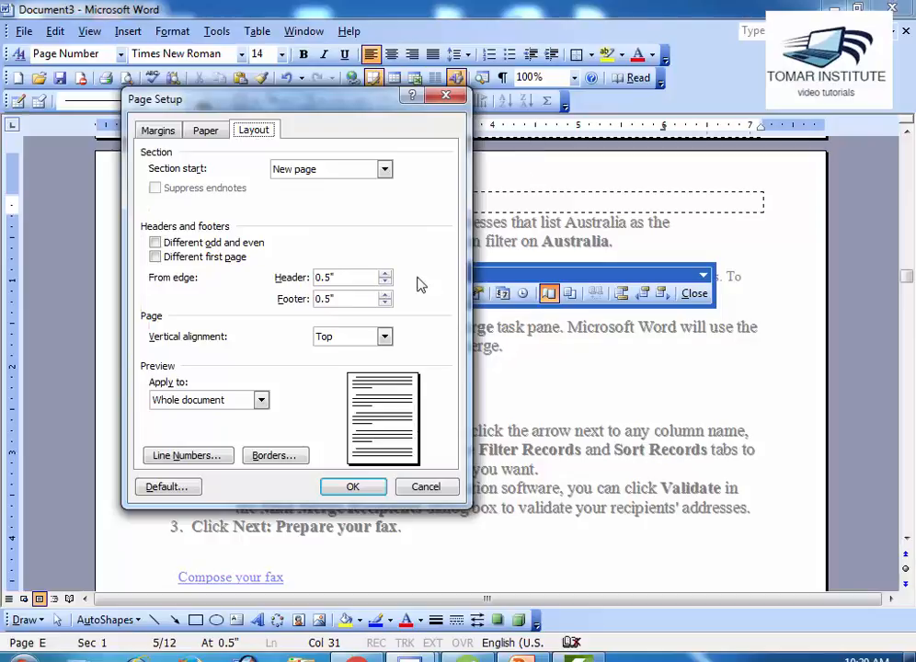
left_click(385, 283)
left_click(385, 282)
left_click_drag(372, 127, 644, 368)
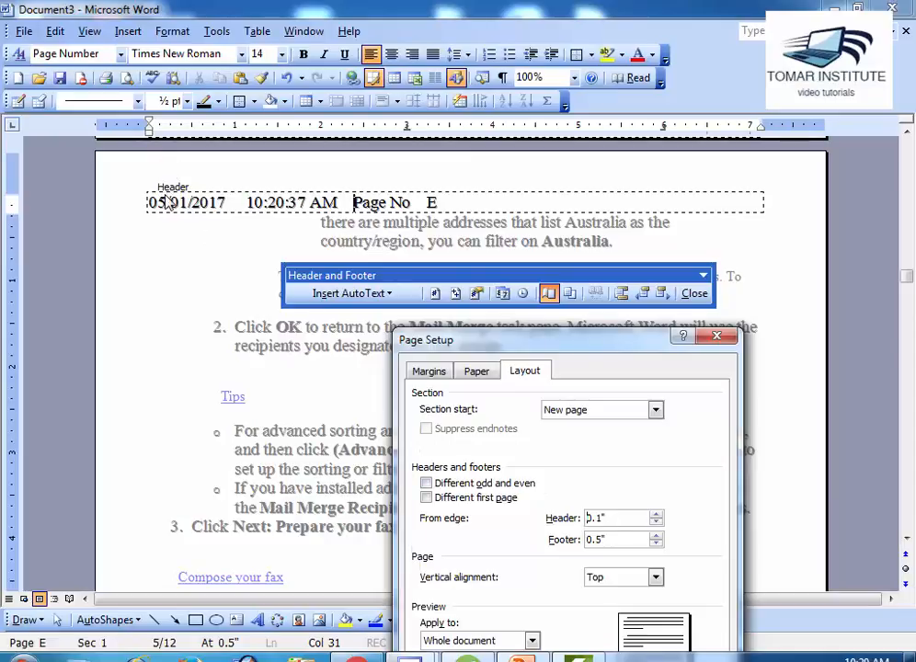
left_click_drag(566, 344, 533, 260)
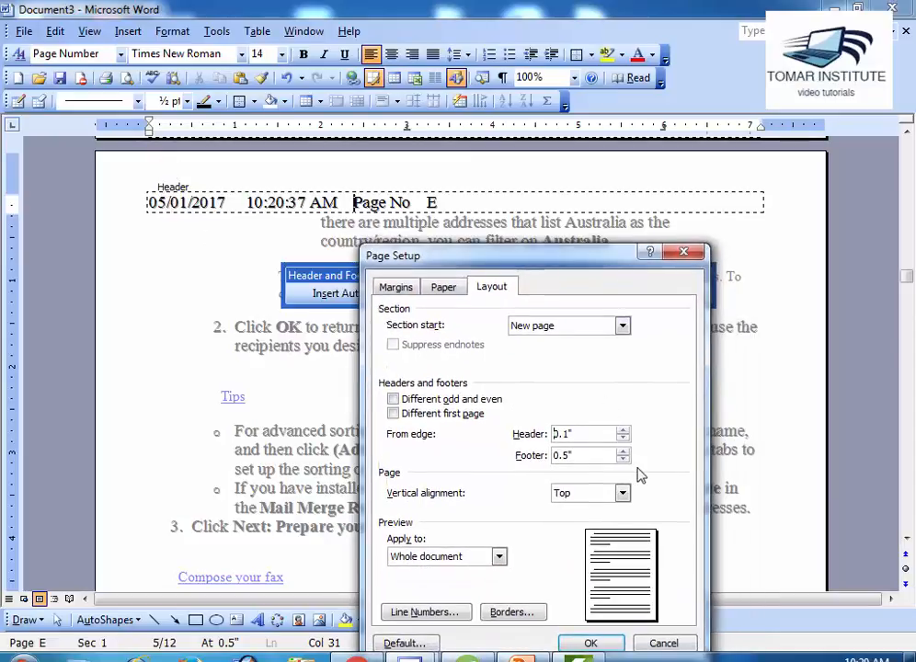
Step: Set the header's distance from the edge to 0.7"
left_click(623, 430)
left_click(623, 431)
left_click(623, 430)
left_click(624, 431)
left_click(623, 430)
left_click(623, 430)
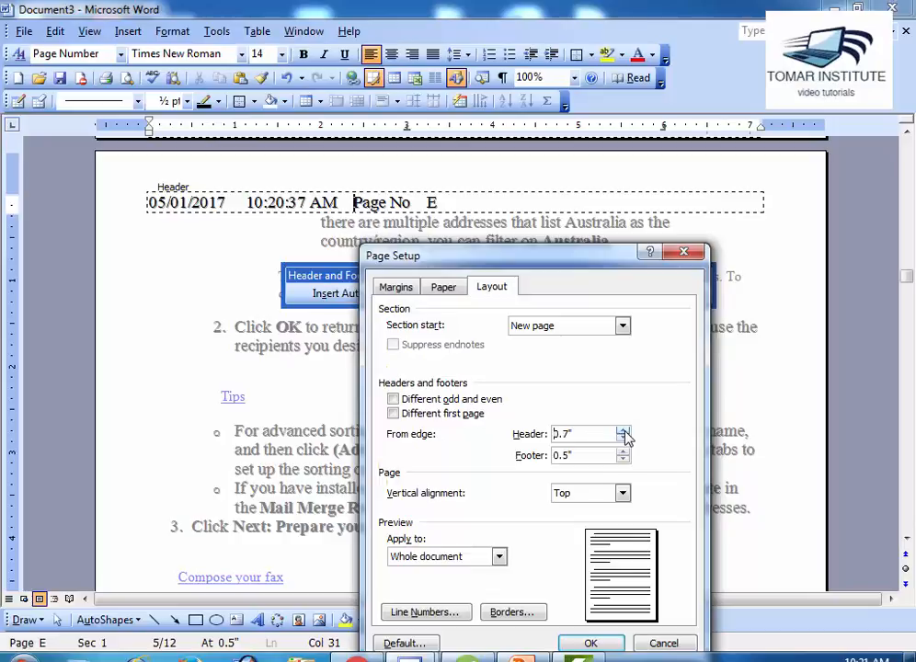
left_click(162, 214)
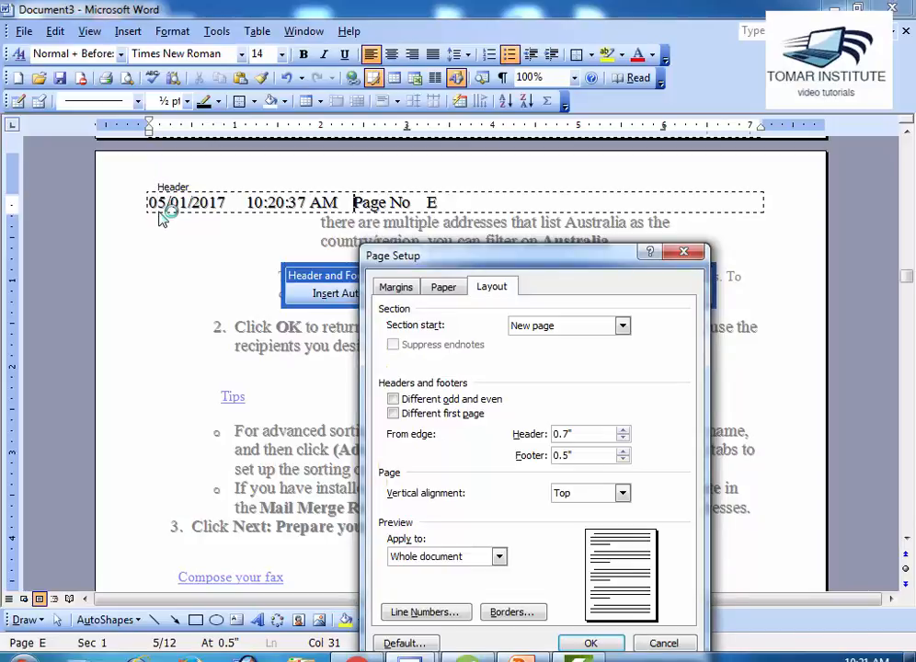
Step: Set the distance from the edge to 0.2" for the header and 0.3" for the footer, applied to the whole document
left_click(622, 439)
left_click(623, 459)
left_click(623, 458)
left_click_drag(544, 256, 535, 190)
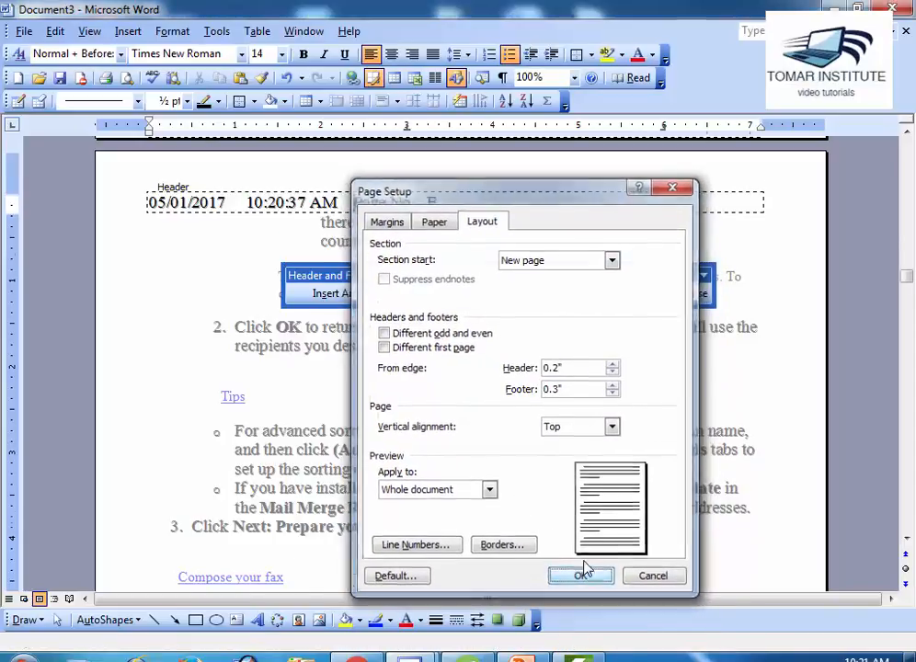
left_click(581, 575)
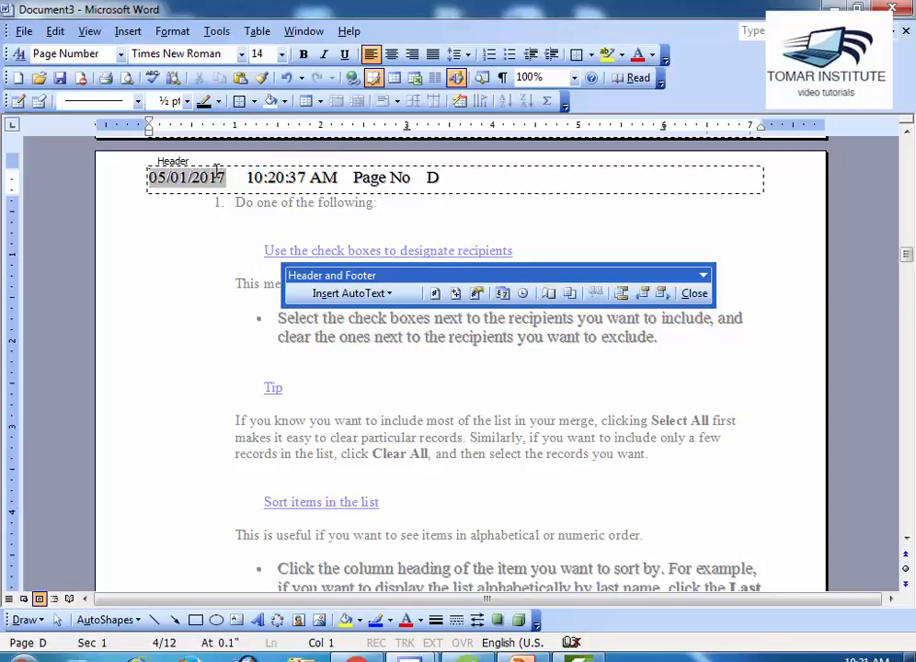
Step: Hide the document's body text during header and footer editing and examine the headers and footers around page 4
left_click(569, 294)
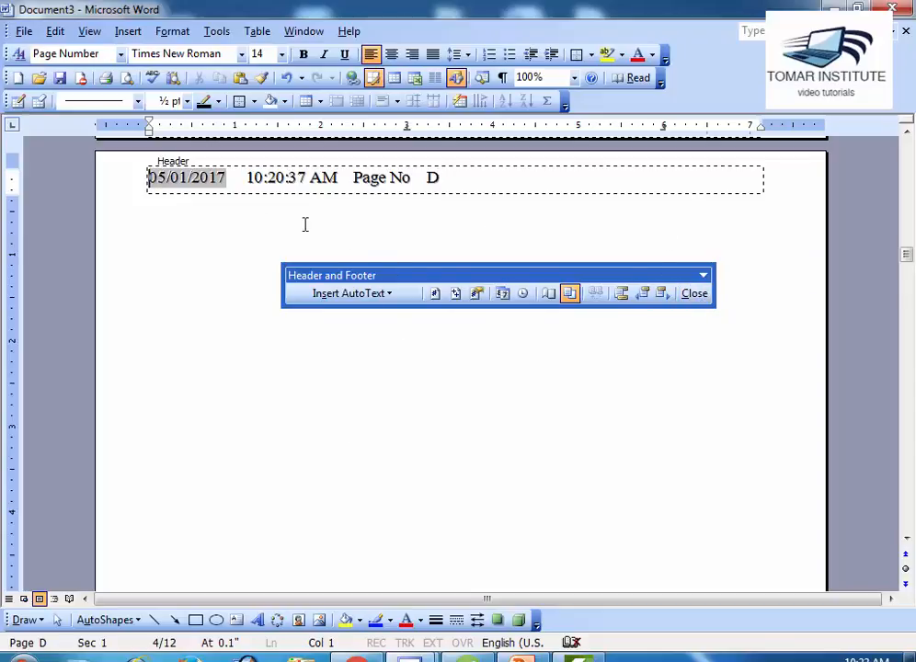
scroll(438, 370, "down", 2)
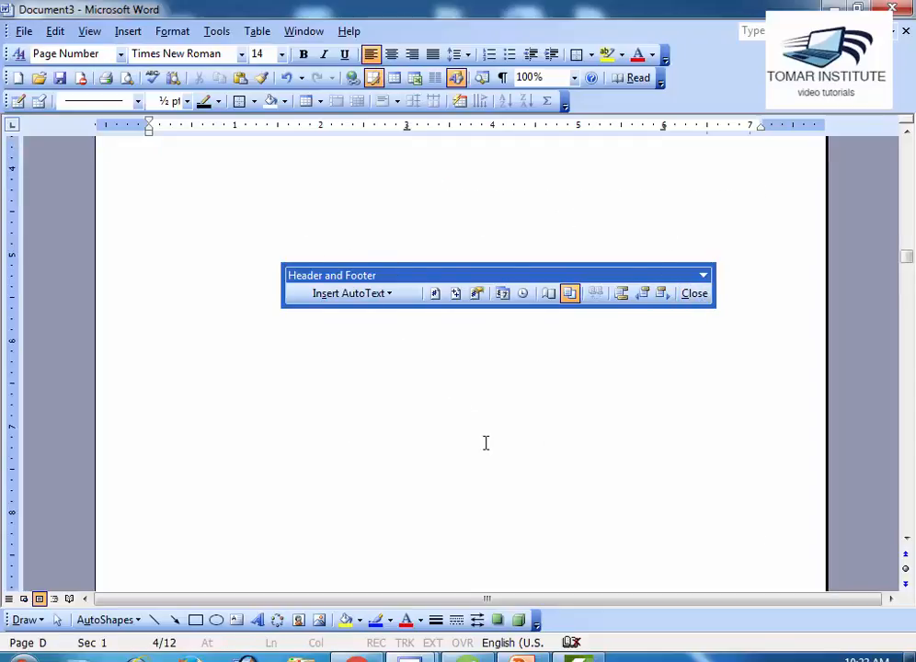
scroll(485, 442, "up", 4)
scroll(476, 475, "up", 3)
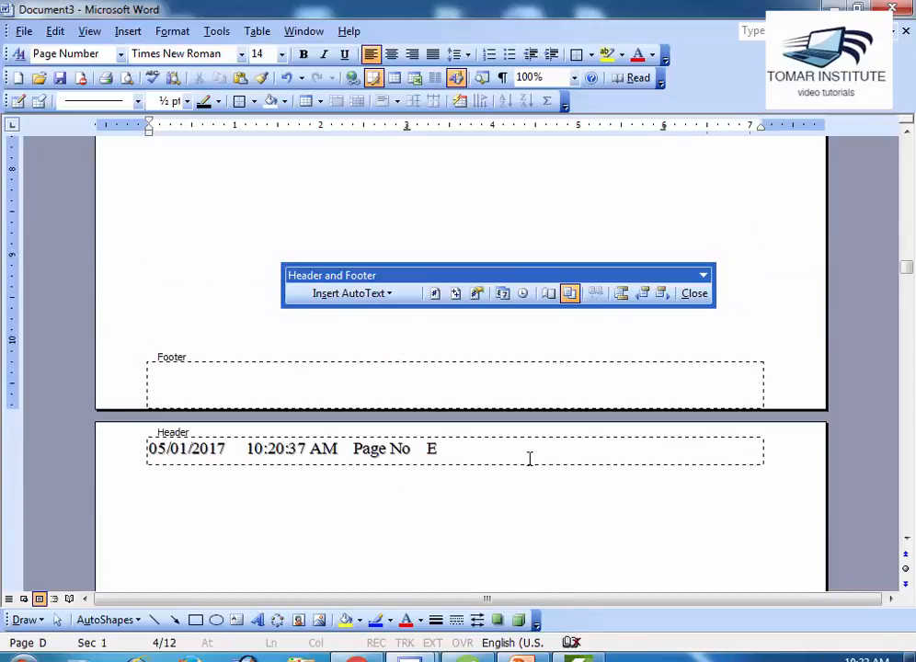
scroll(540, 470, "up", 4)
scroll(540, 470, "down", 7)
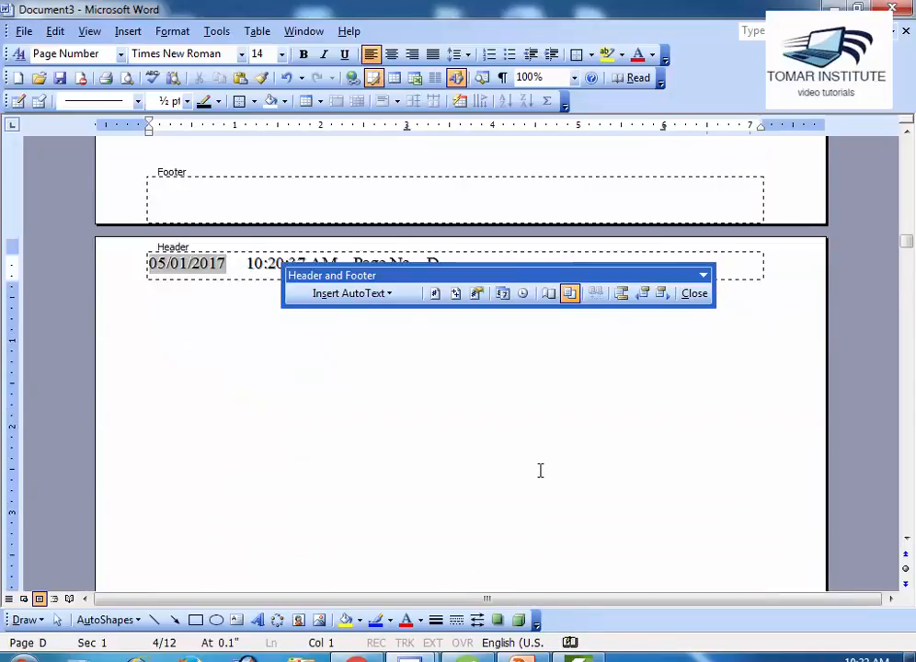
scroll(321, 376, "up", 6)
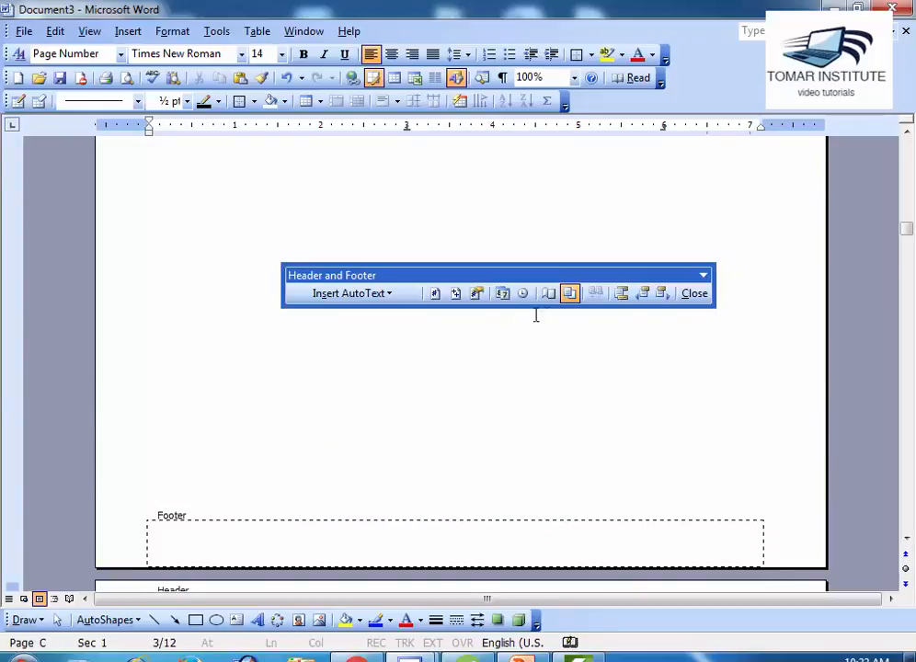
scroll(518, 304, "down", 1)
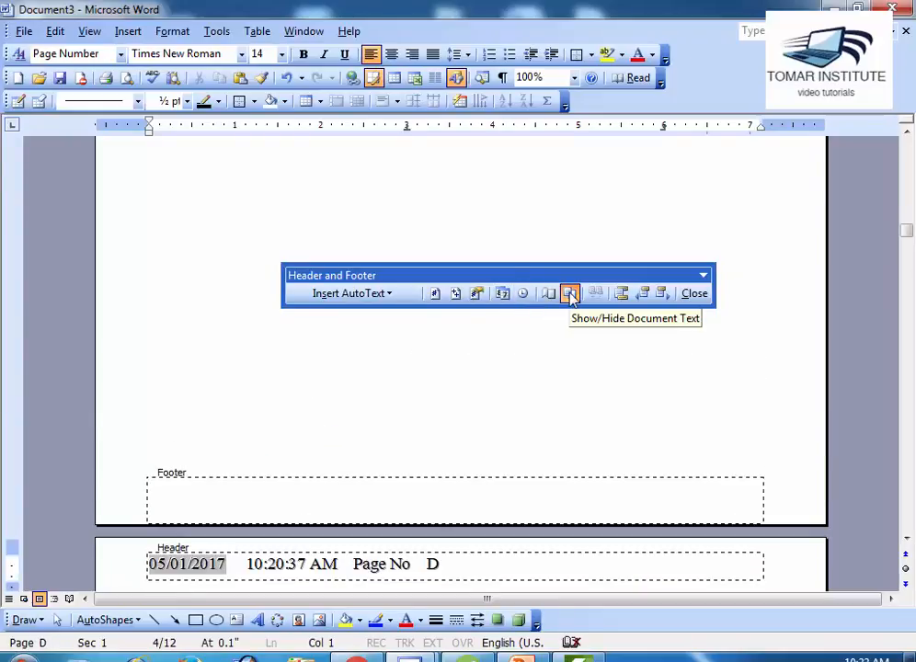
left_click(570, 293)
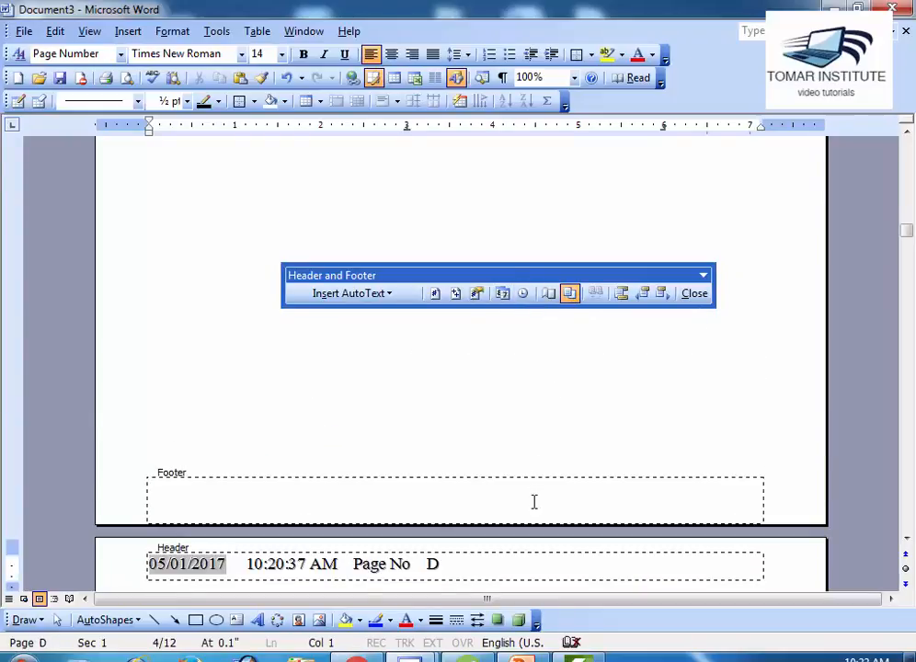
Step: Switch back and forth between the footer and the header of page 4, ending in the header
left_click(622, 293)
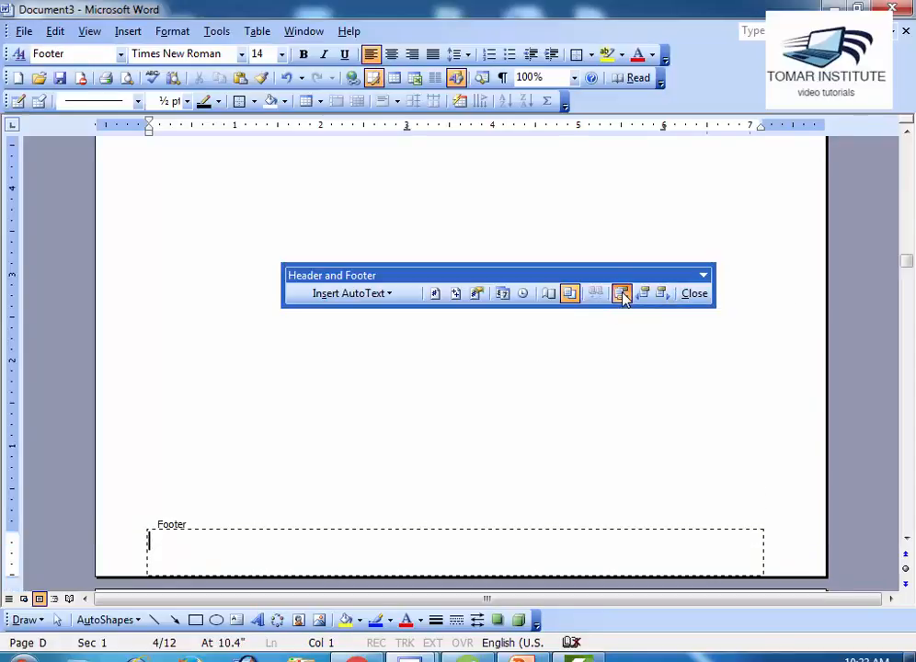
left_click(622, 293)
left_click(622, 293)
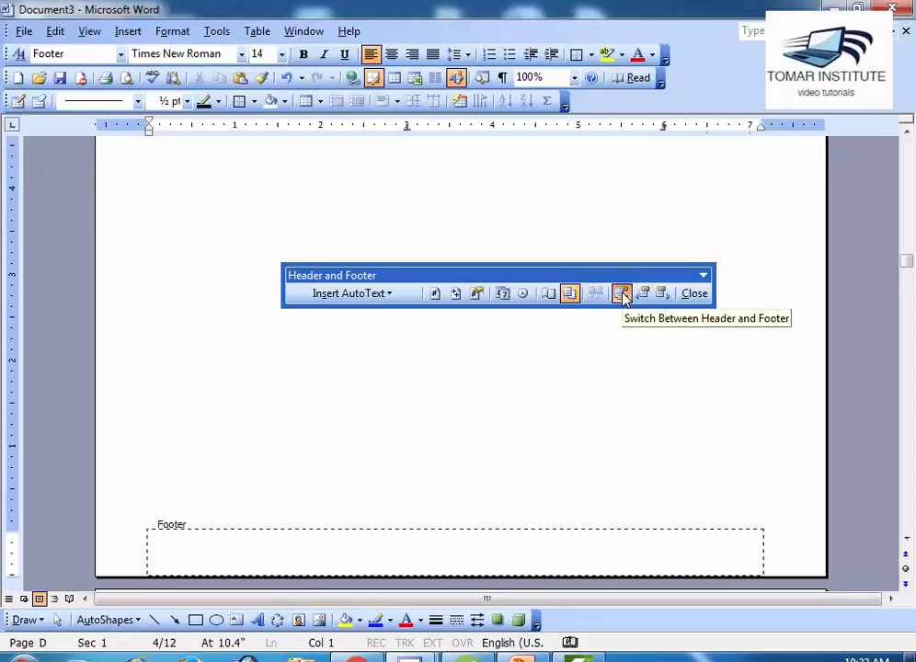
left_click(622, 293)
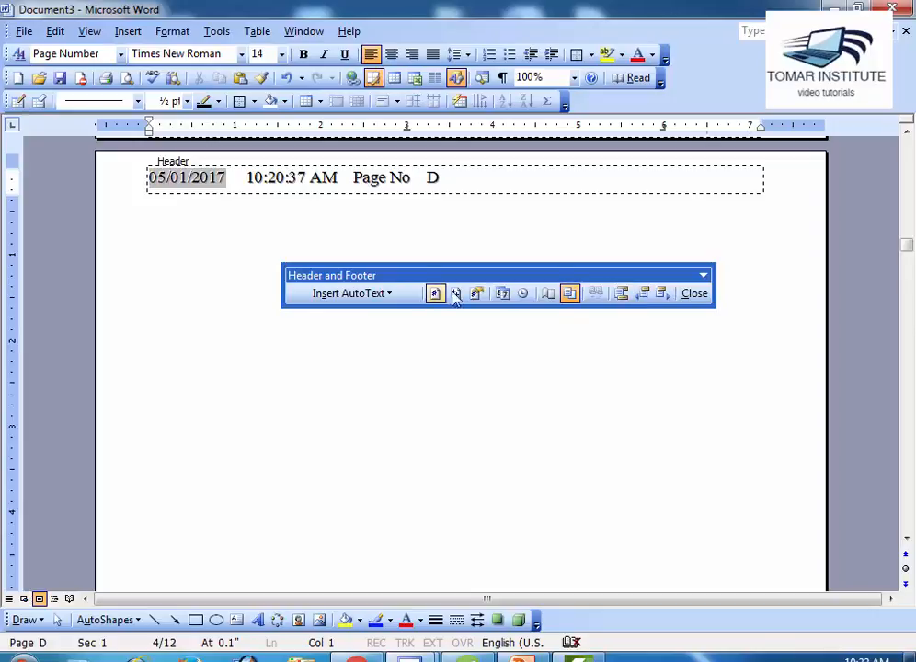
Step: Close header and footer editing and review the headers on the preceding pages
left_click(694, 293)
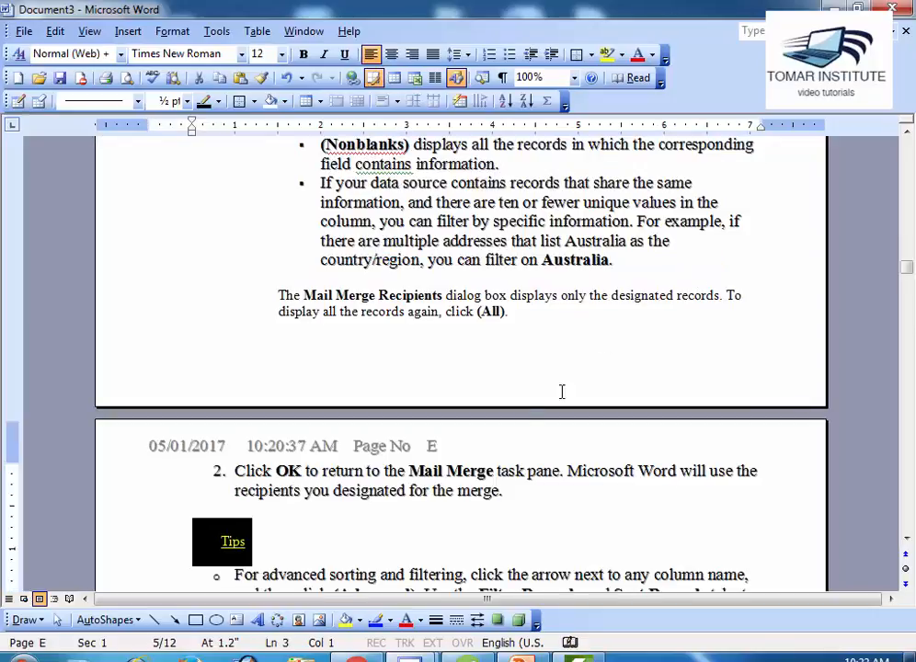
scroll(516, 423, "up", 20)
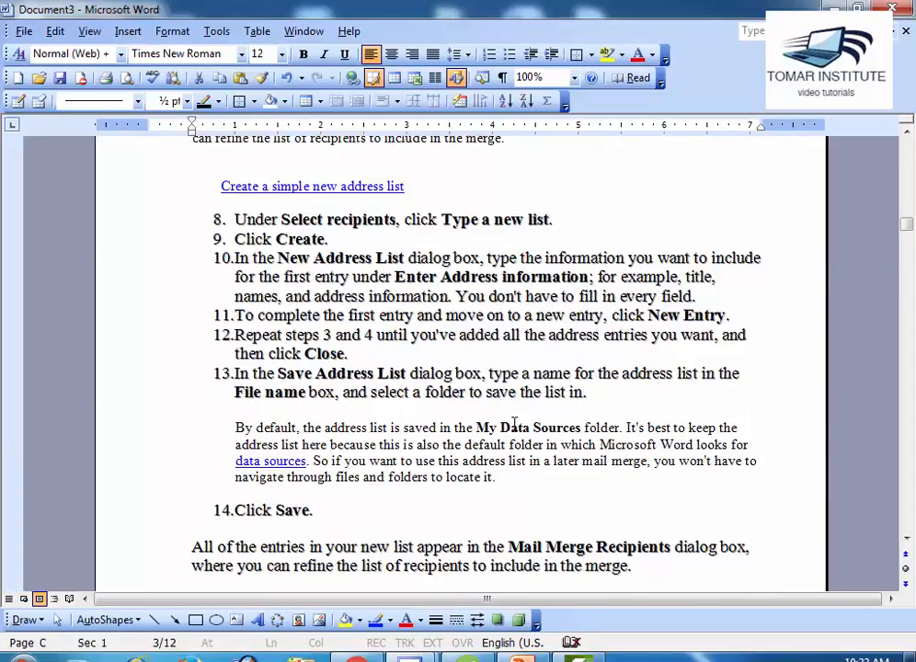
scroll(514, 422, "up", 15)
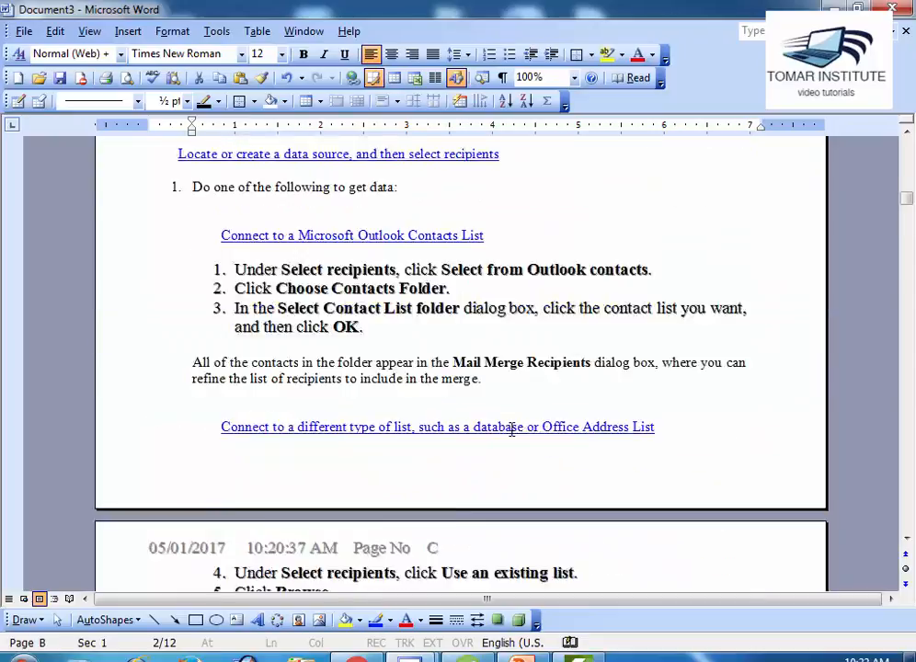
scroll(511, 430, "up", 15)
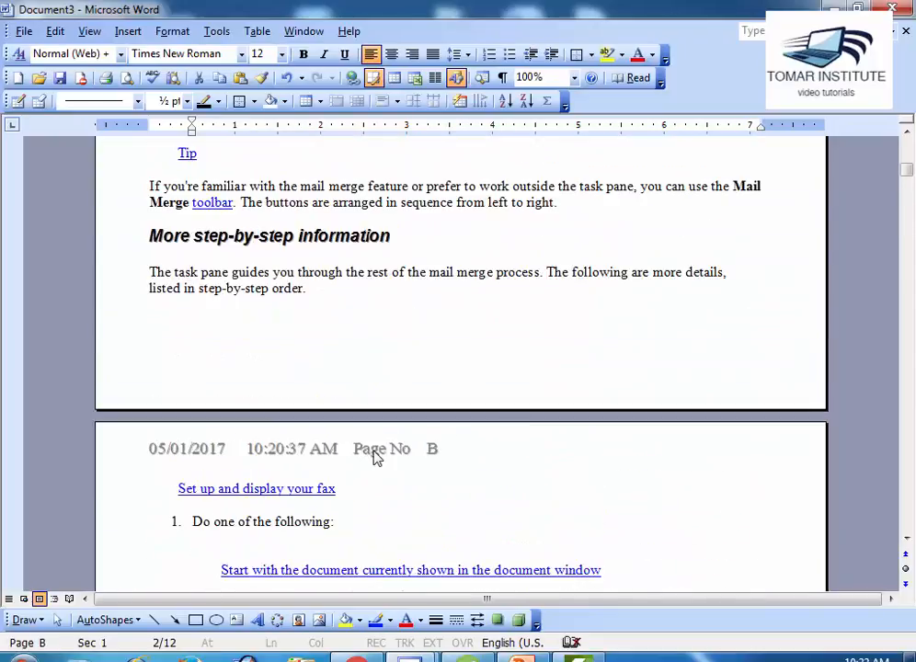
Step: Insert the clip art of running businessmen with gears after the page number in the page B header, listing clips without a search term
double_click(374, 454)
left_click(479, 448)
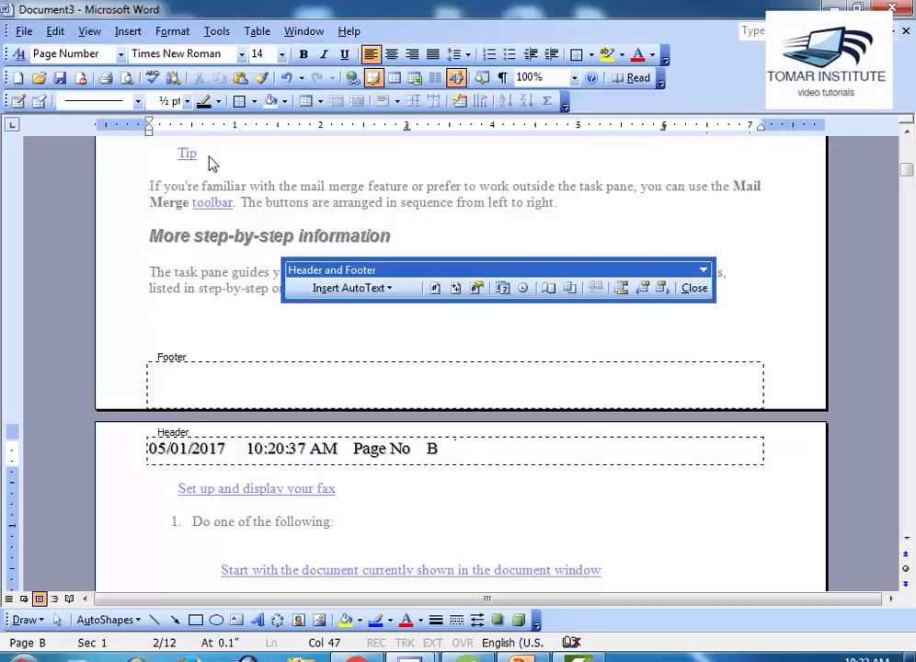
left_click(122, 33)
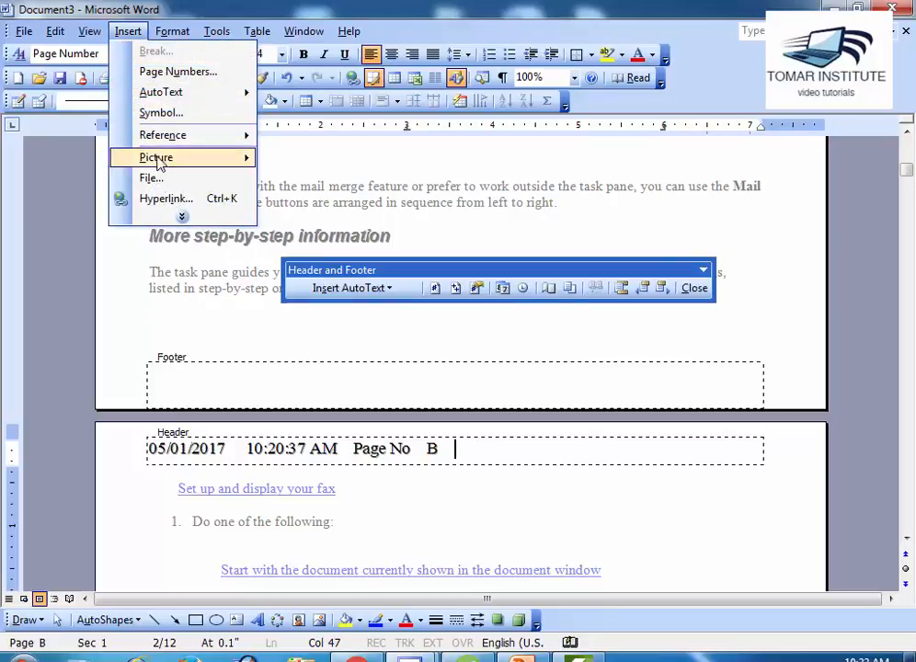
mouse_move(213, 162)
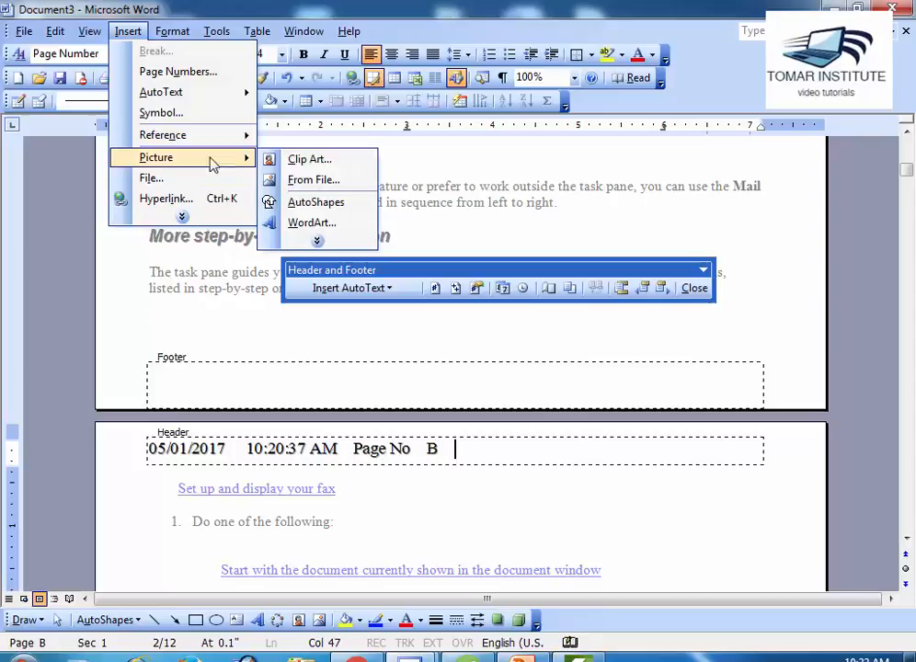
left_click(301, 162)
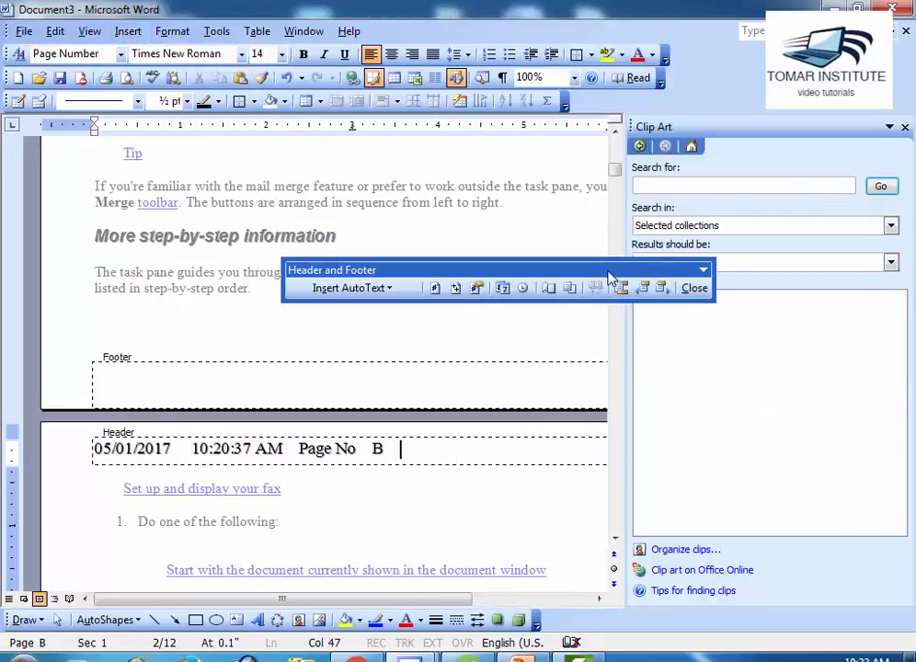
left_click_drag(609, 270, 396, 108)
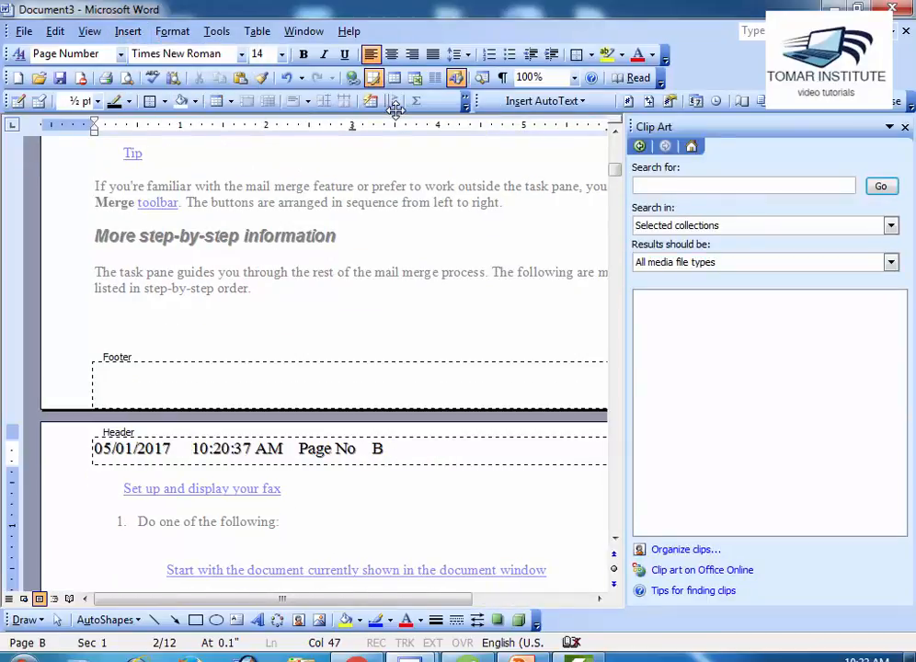
left_click(880, 187)
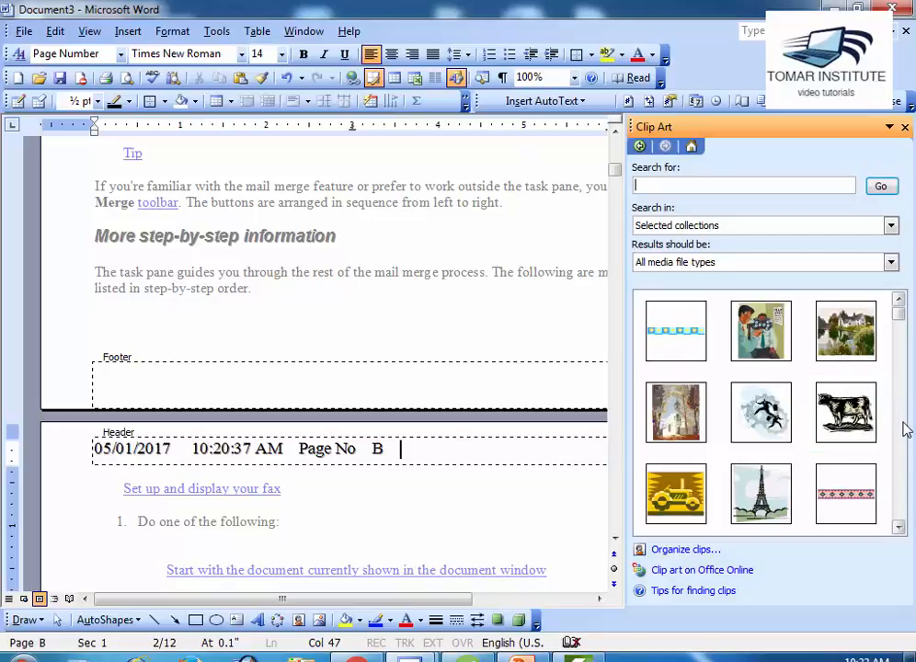
left_click(761, 412)
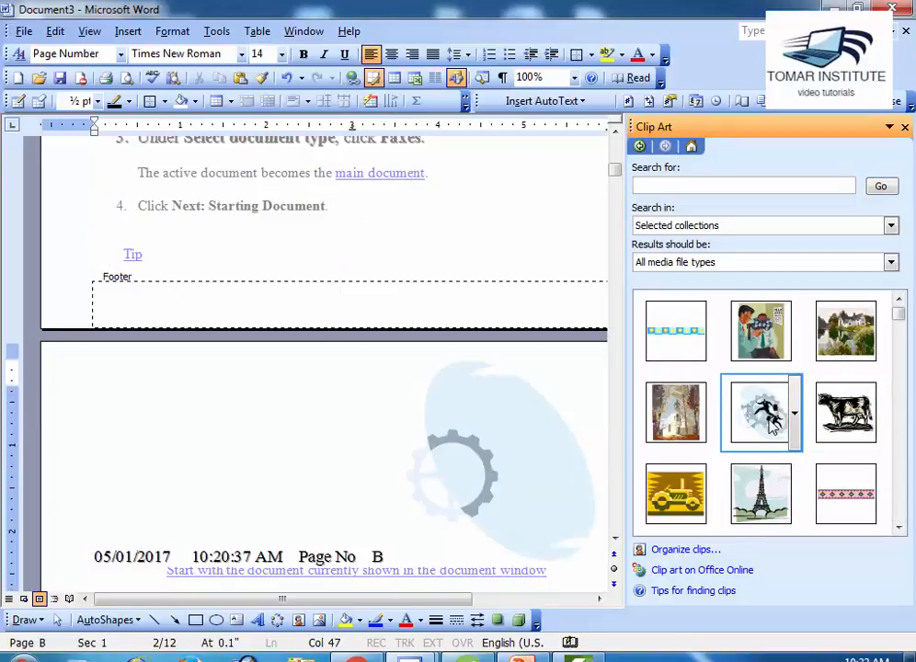
left_click(903, 128)
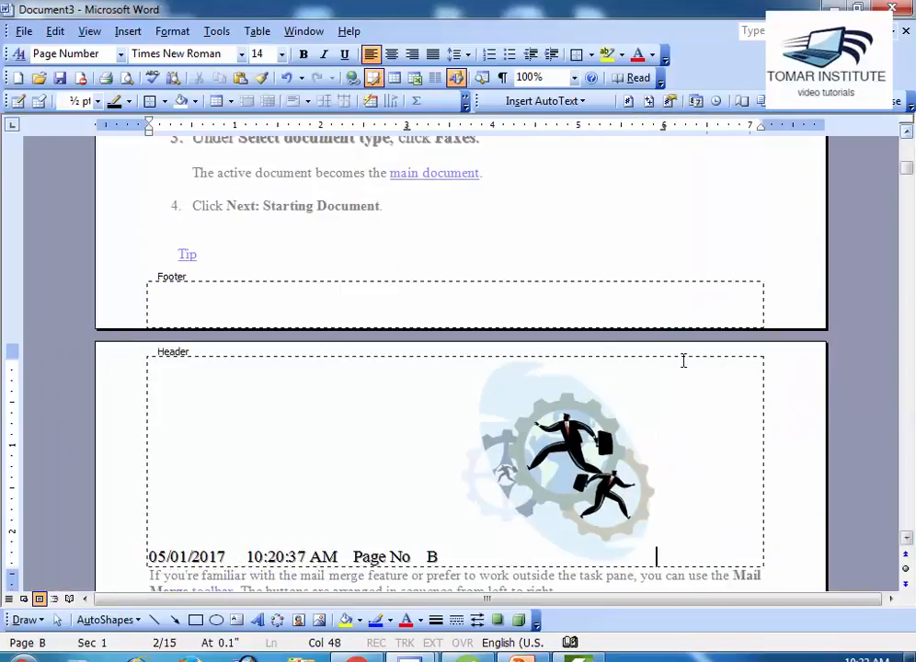
Step: Shrink the clip art in the header proportionally to about 0.7 inch square
left_click(622, 437)
left_click_drag(653, 361, 531, 487)
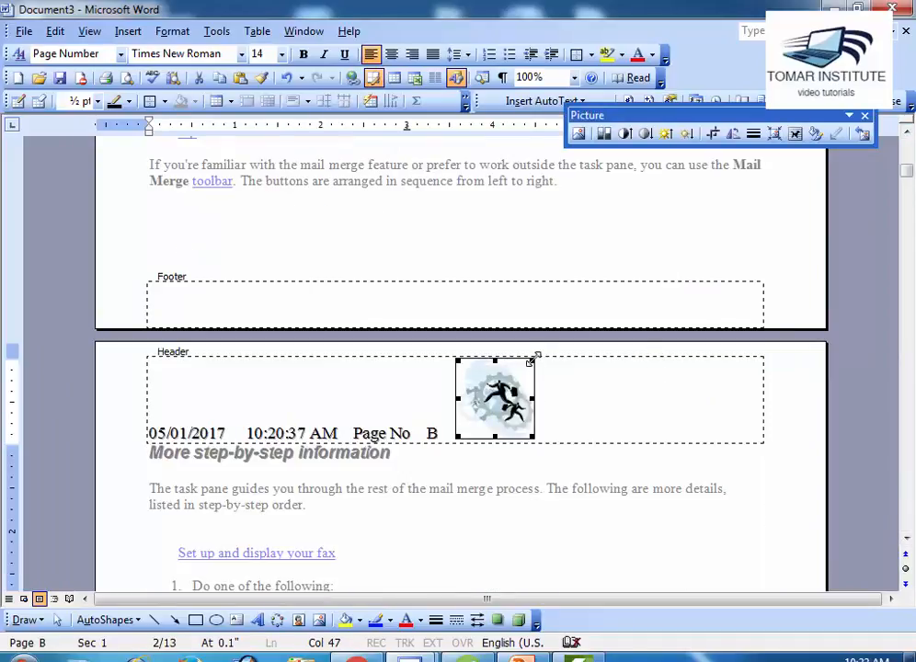
left_click_drag(533, 359, 517, 375)
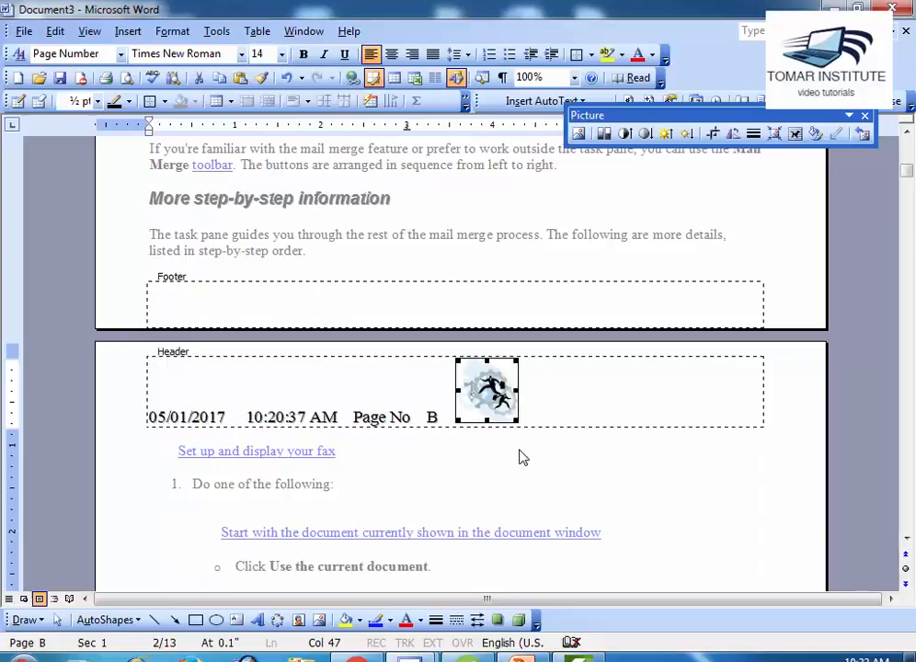
left_click(567, 396)
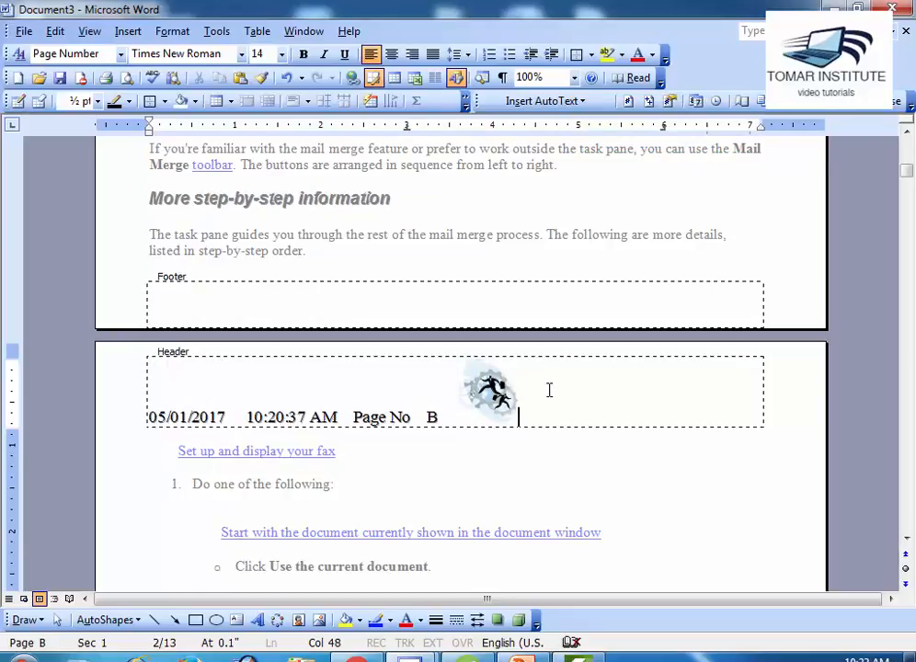
Step: Return to the document body and review the header with its clip art on pages E to G
double_click(515, 495)
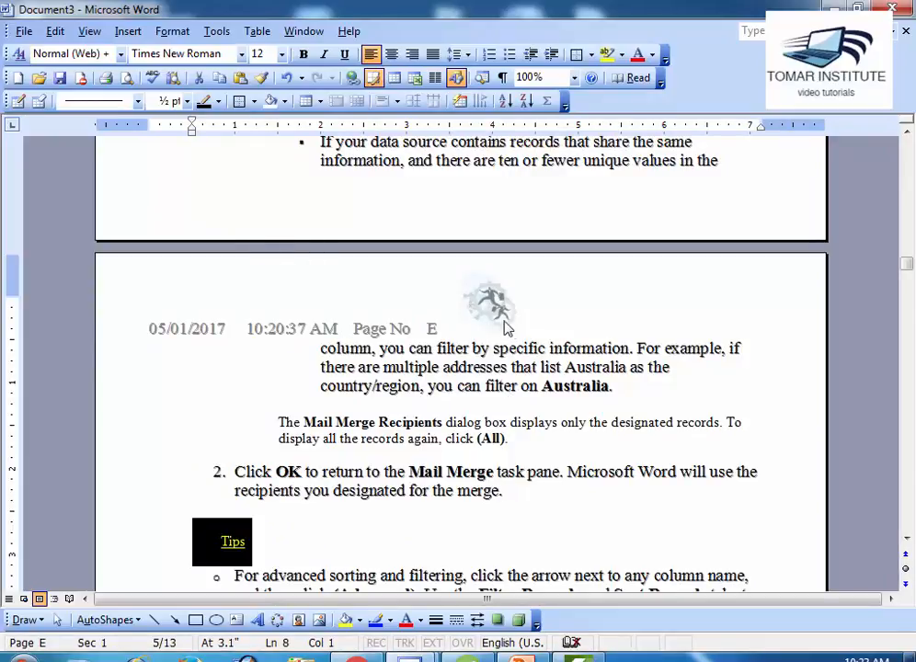
scroll(516, 417, "up", 3)
scroll(518, 430, "down", 3)
scroll(506, 423, "down", 12)
scroll(506, 427, "down", 3)
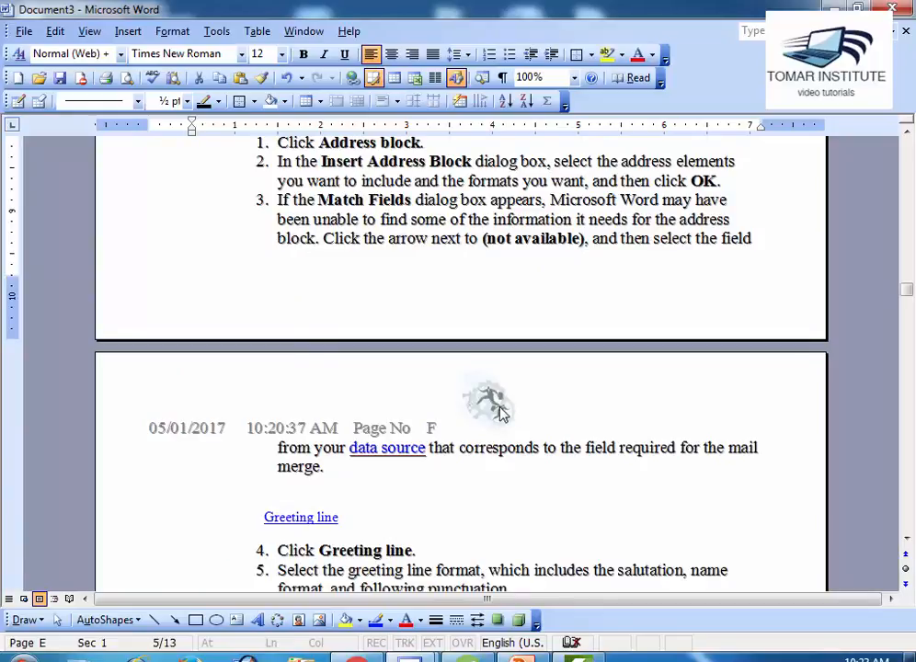
scroll(501, 414, "down", 8)
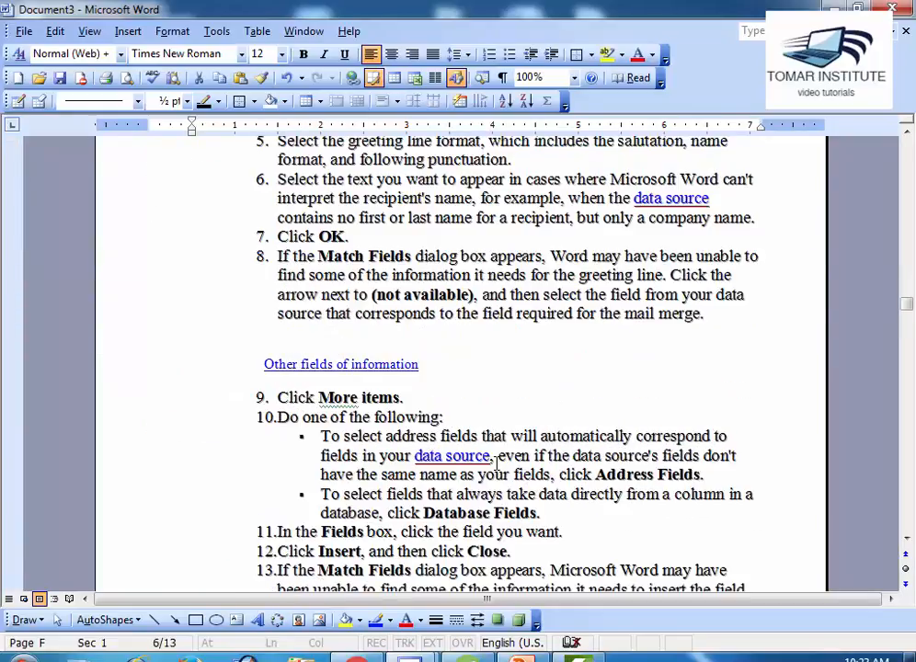
scroll(496, 464, "down", 12)
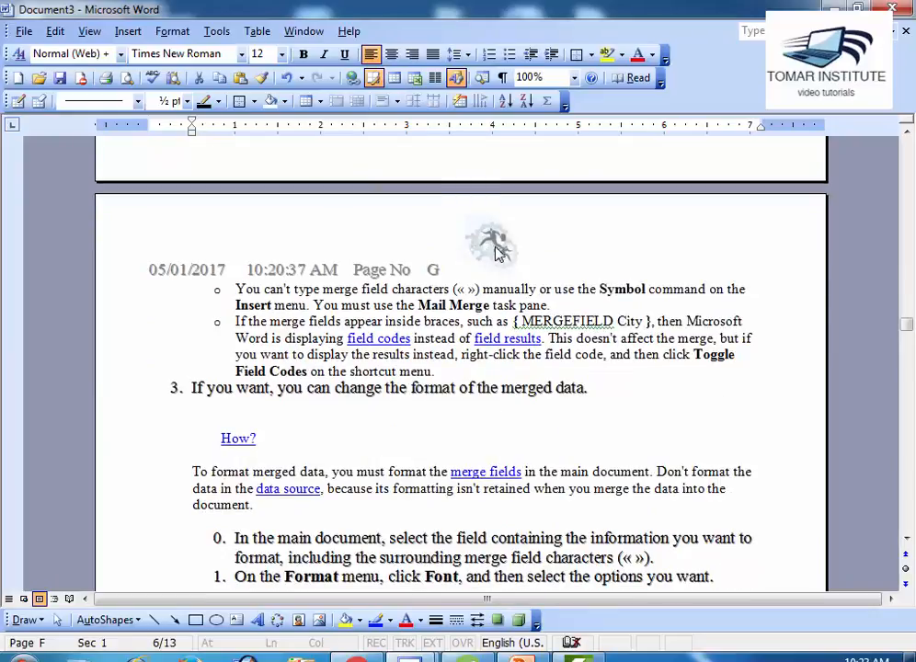
Step: Set the document zoom to 200% and look through the enlarged text up to page G
left_click(87, 33)
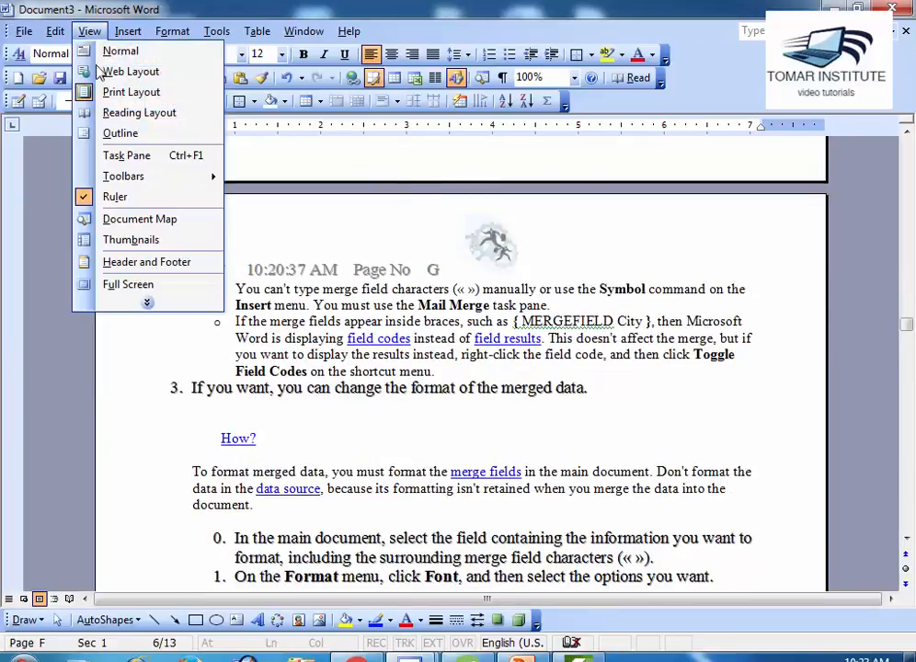
mouse_move(162, 304)
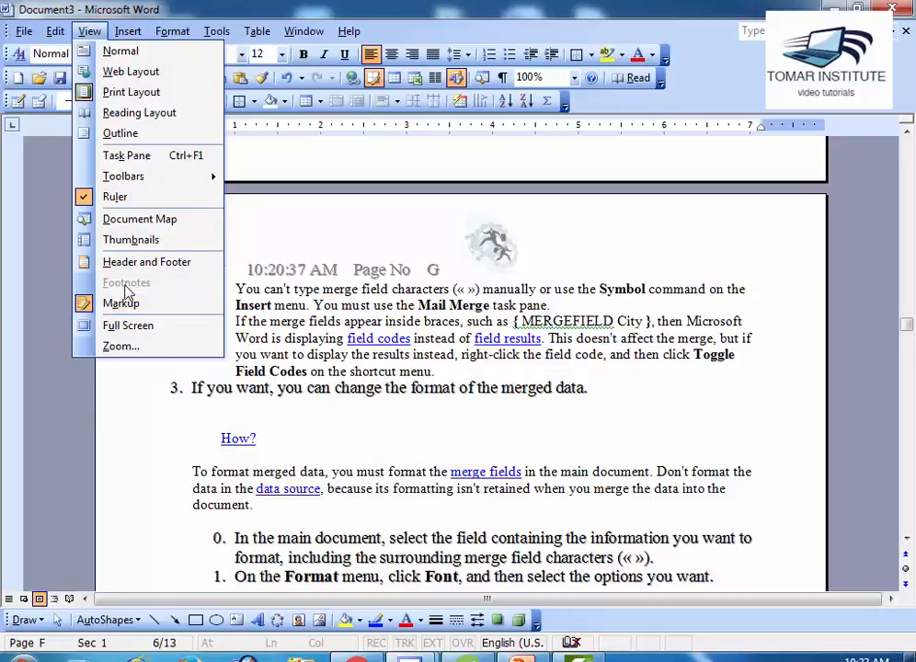
left_click(136, 348)
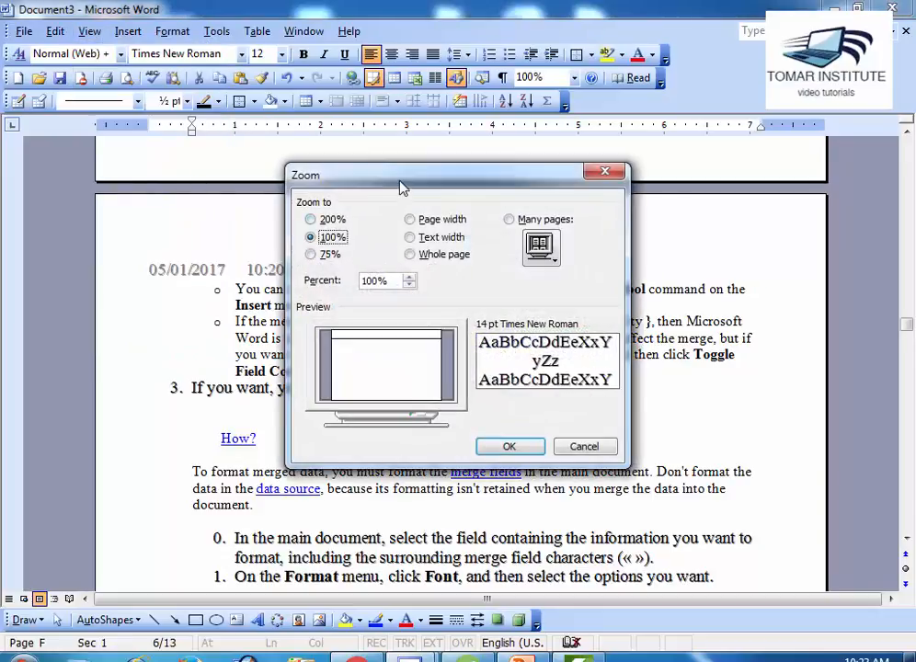
left_click_drag(401, 187, 287, 190)
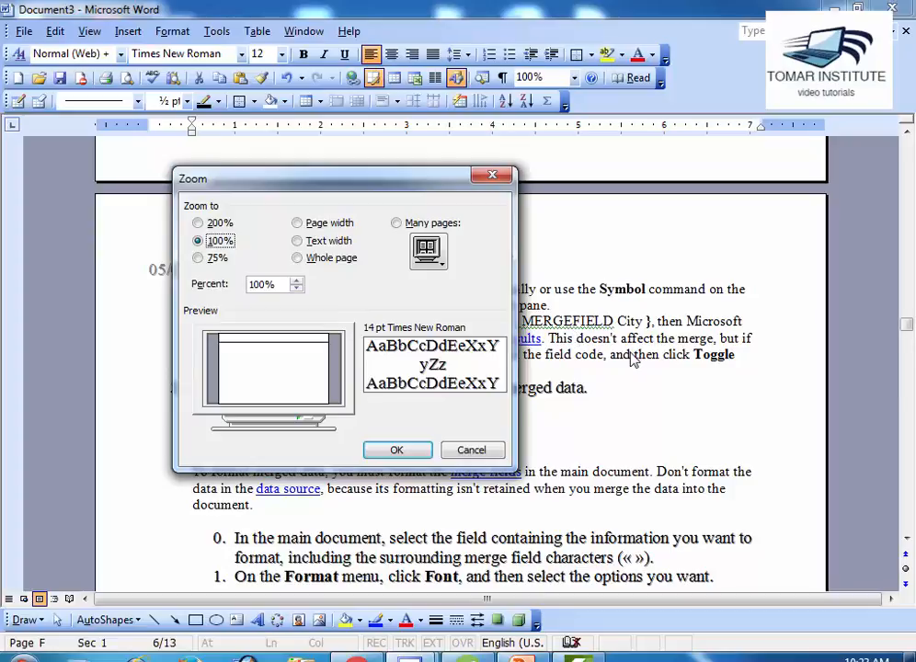
left_click(198, 224)
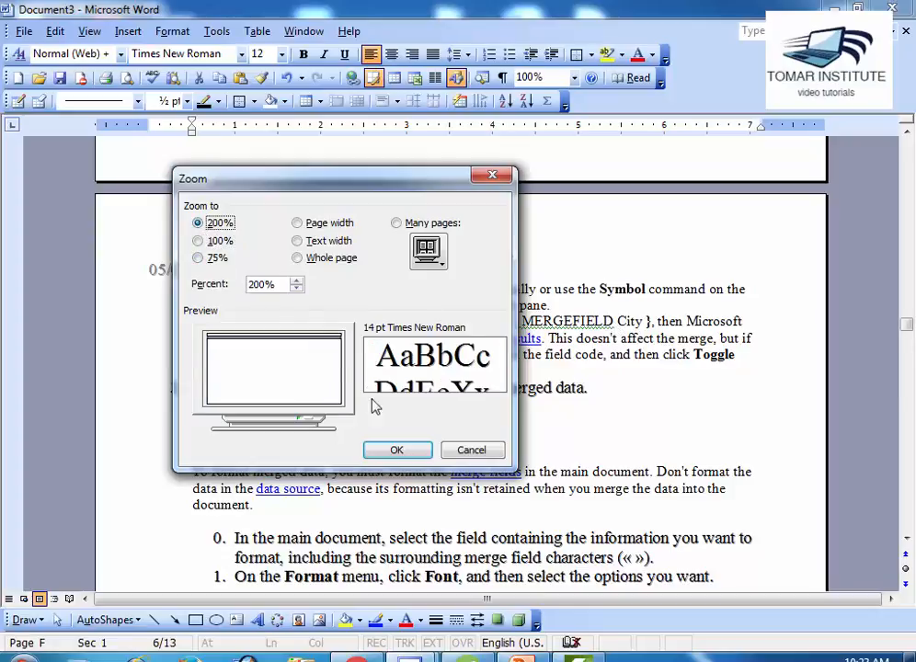
left_click(394, 450)
scroll(376, 460, "down", 8)
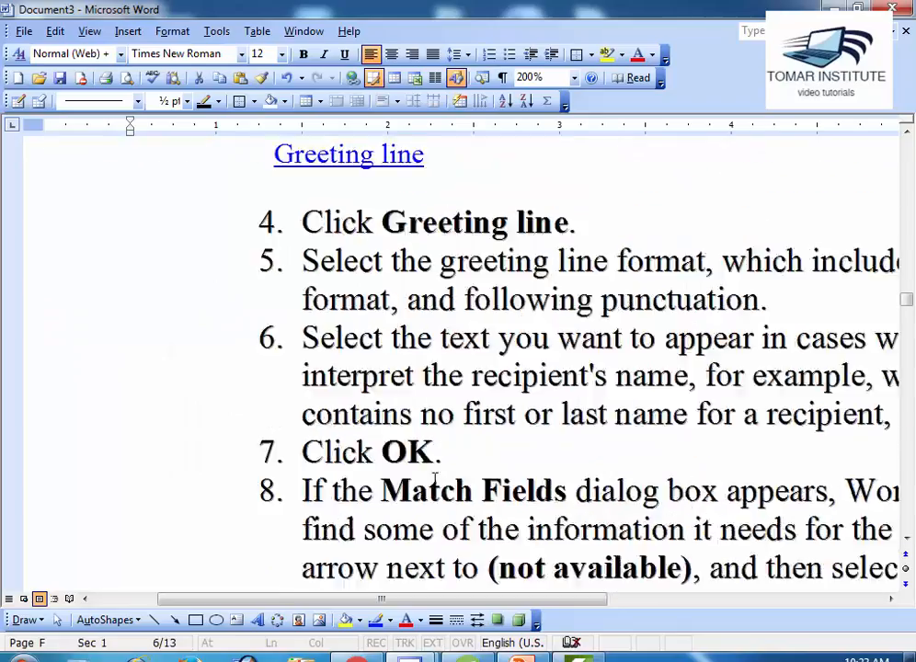
scroll(445, 487, "down", 15)
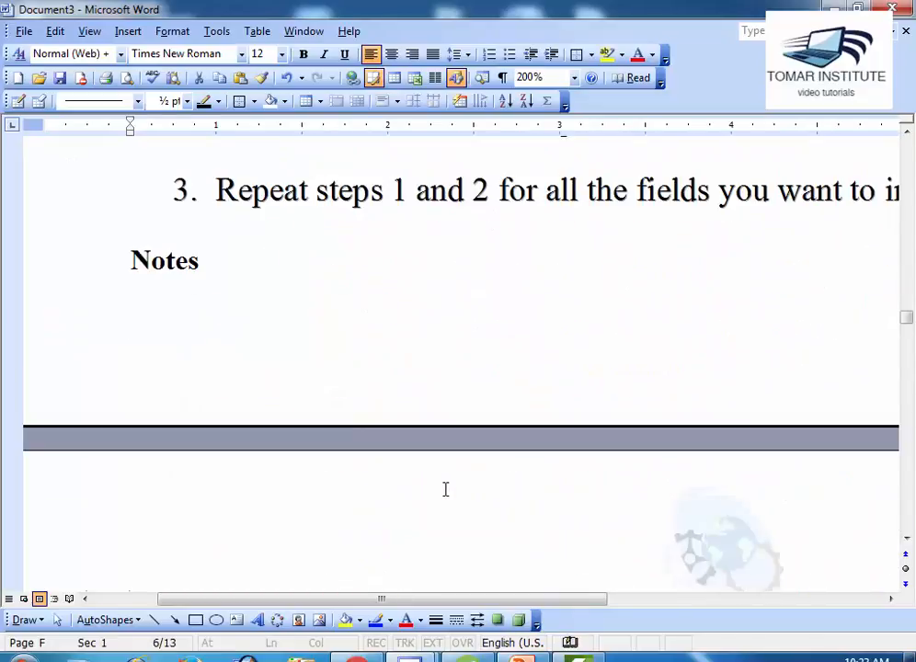
scroll(445, 490, "down", 2)
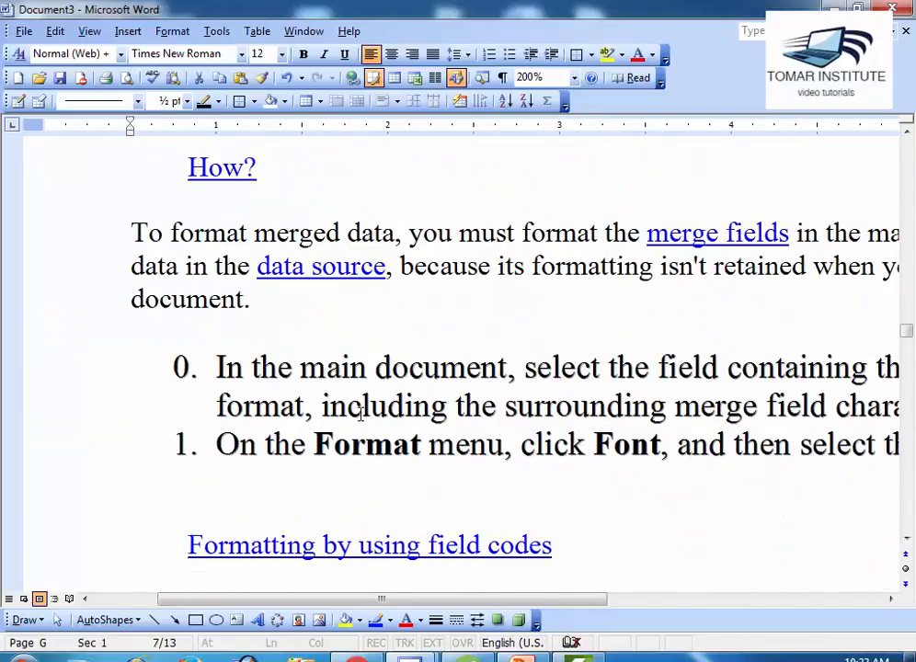
Step: Set the document zoom to 75% and view page G at the reduced size
left_click(90, 31)
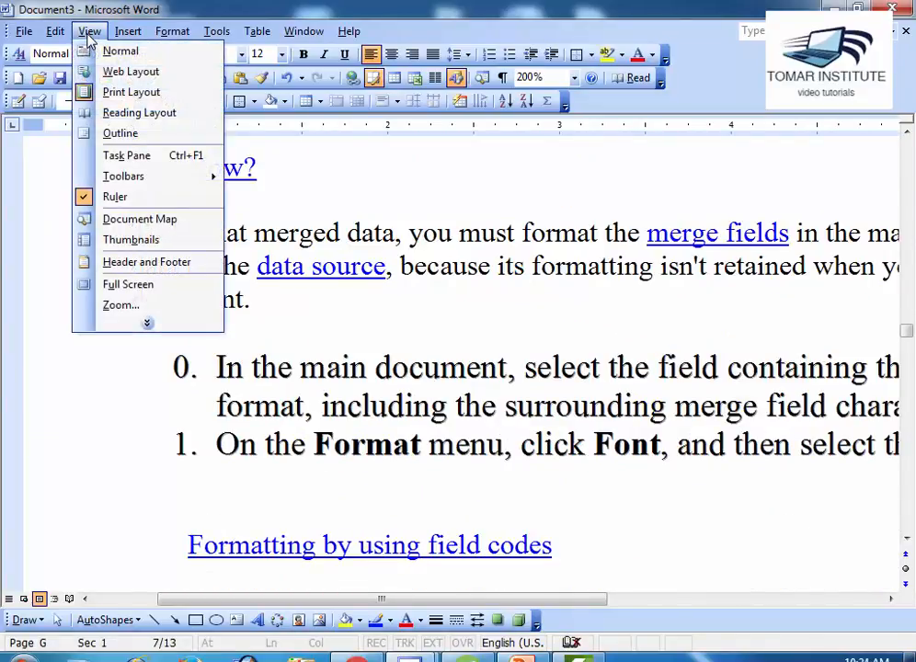
left_click(120, 305)
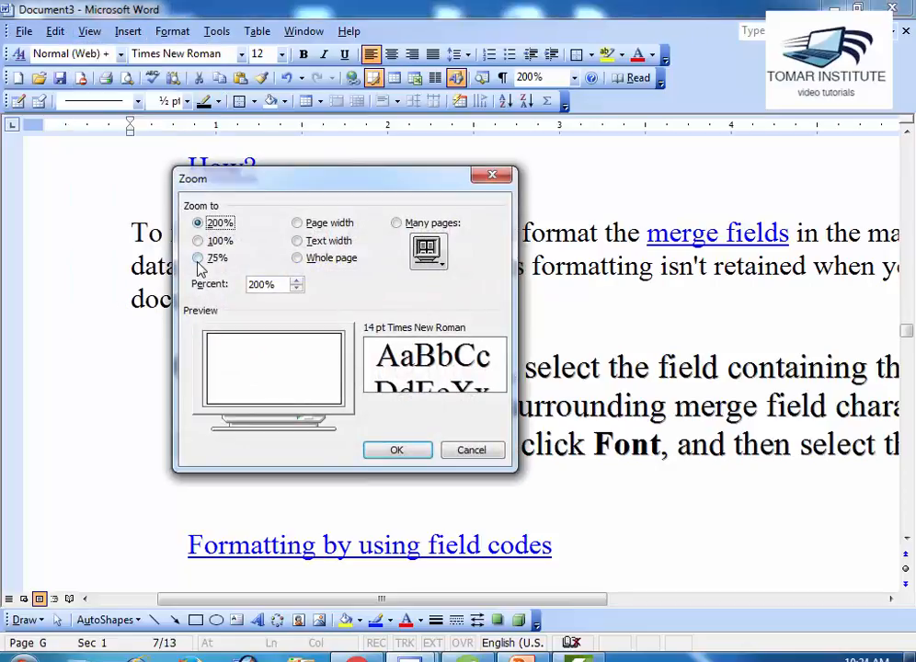
left_click(199, 258)
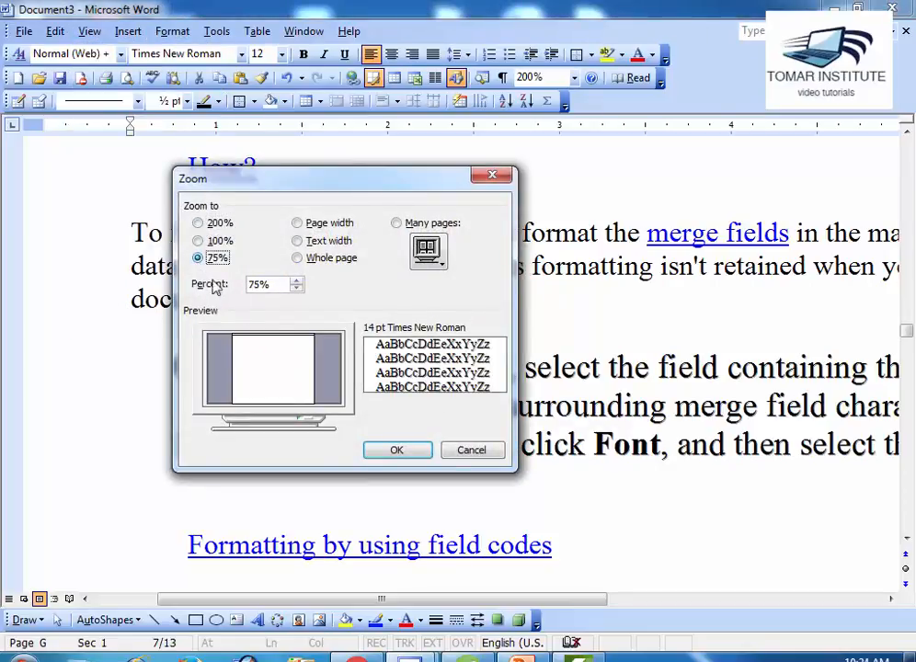
left_click(414, 451)
scroll(413, 455, "down", 2)
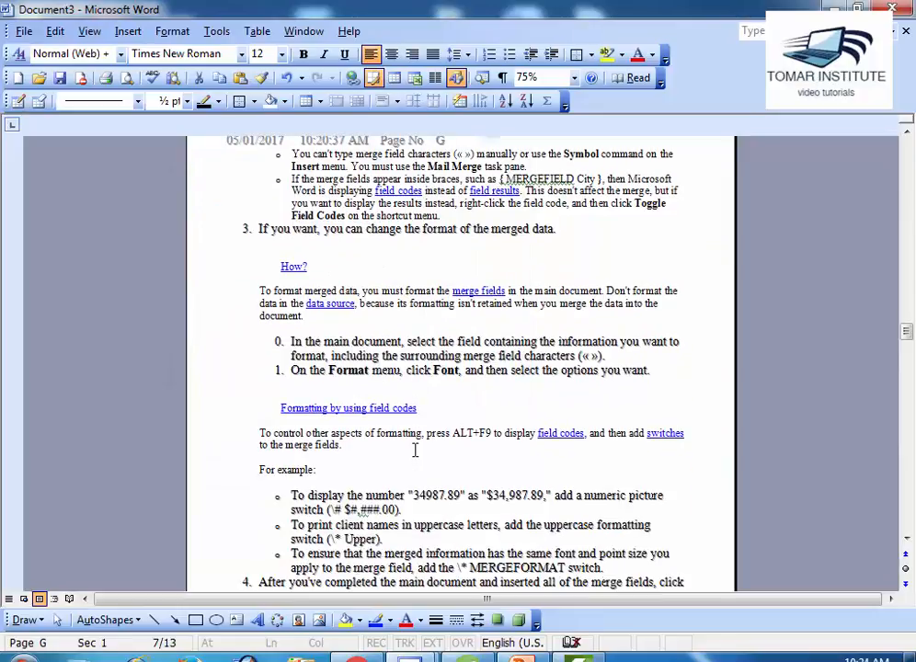
left_click_drag(272, 212, 580, 494)
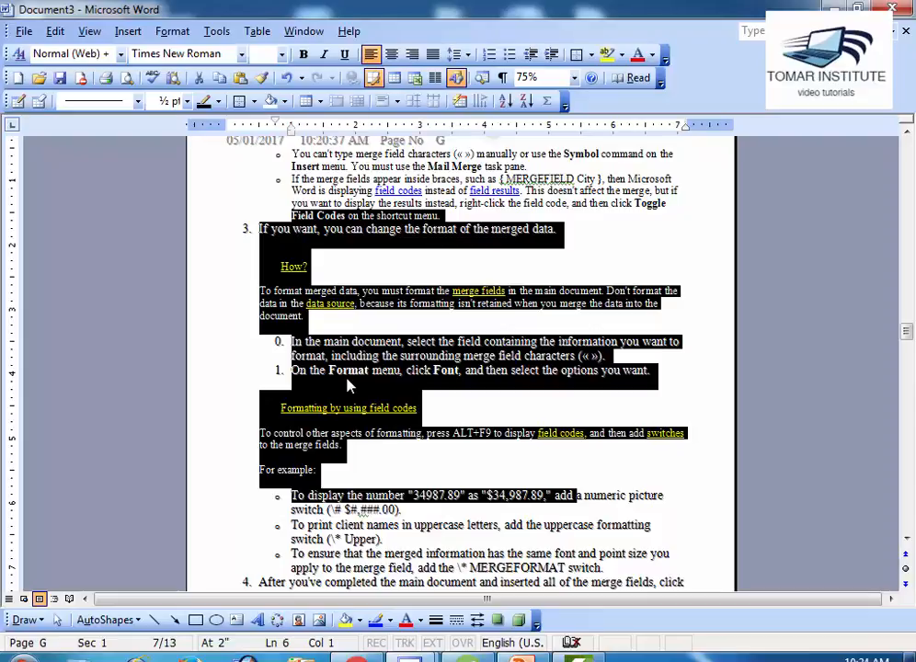
left_click(464, 445)
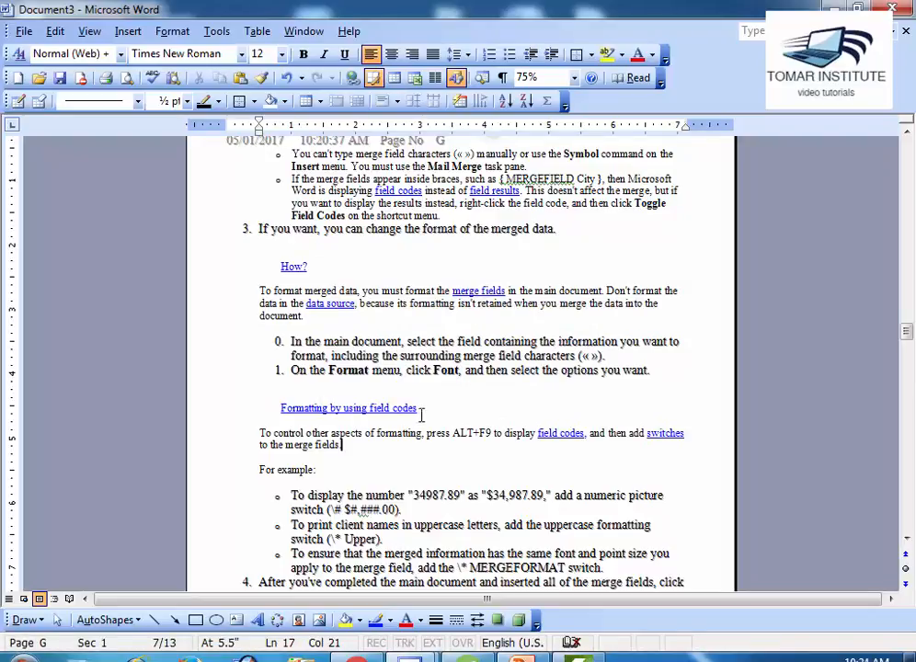
left_click_drag(292, 179, 576, 225)
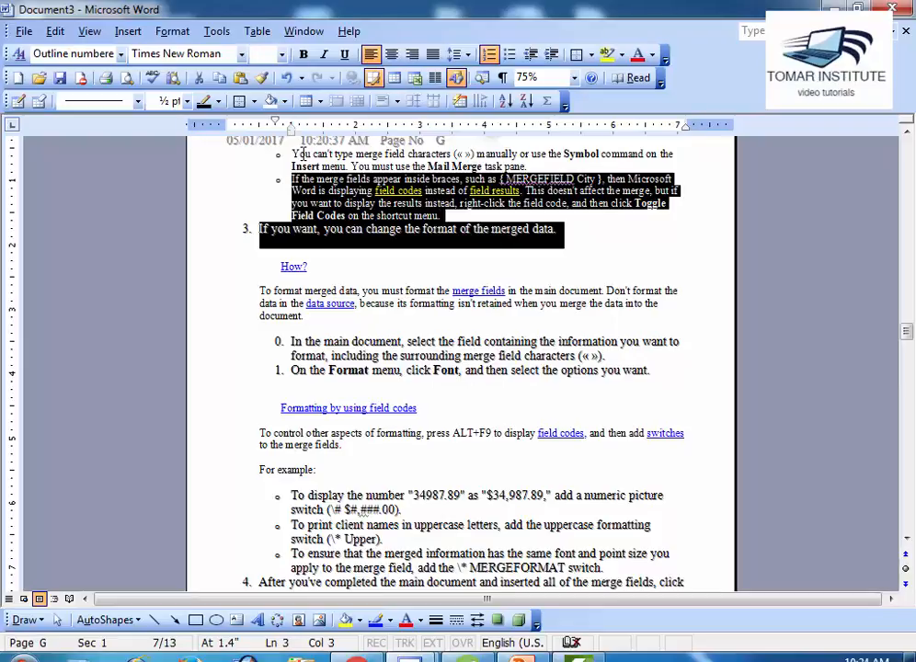
left_click(349, 343)
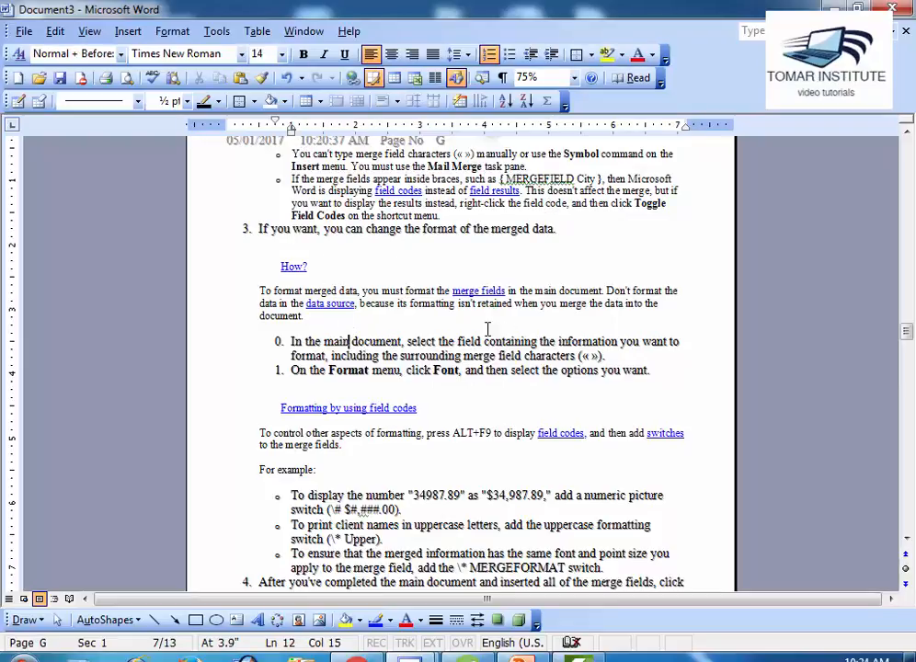
Step: Set the document zoom to Page width
left_click(89, 32)
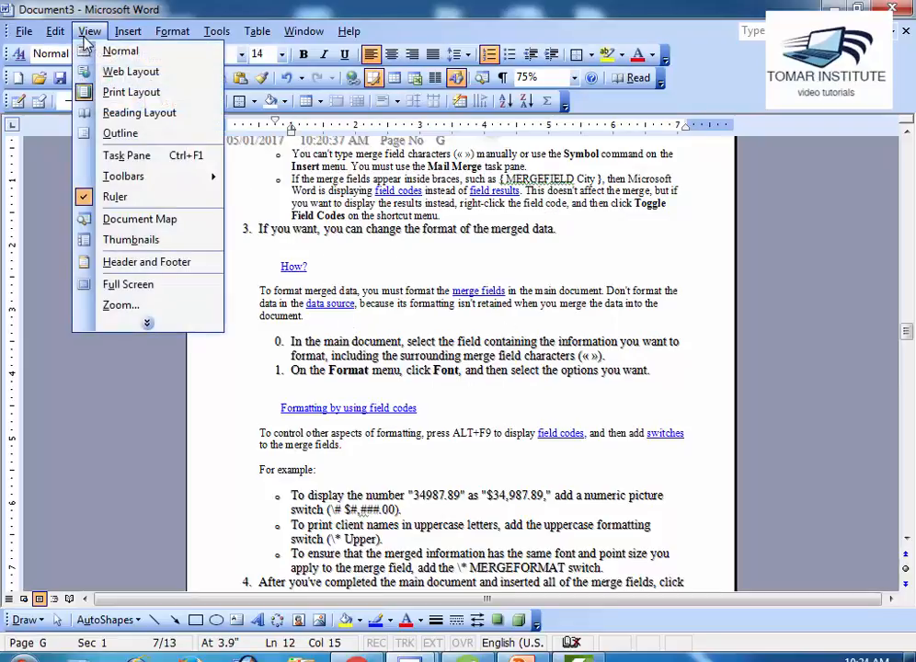
left_click(121, 304)
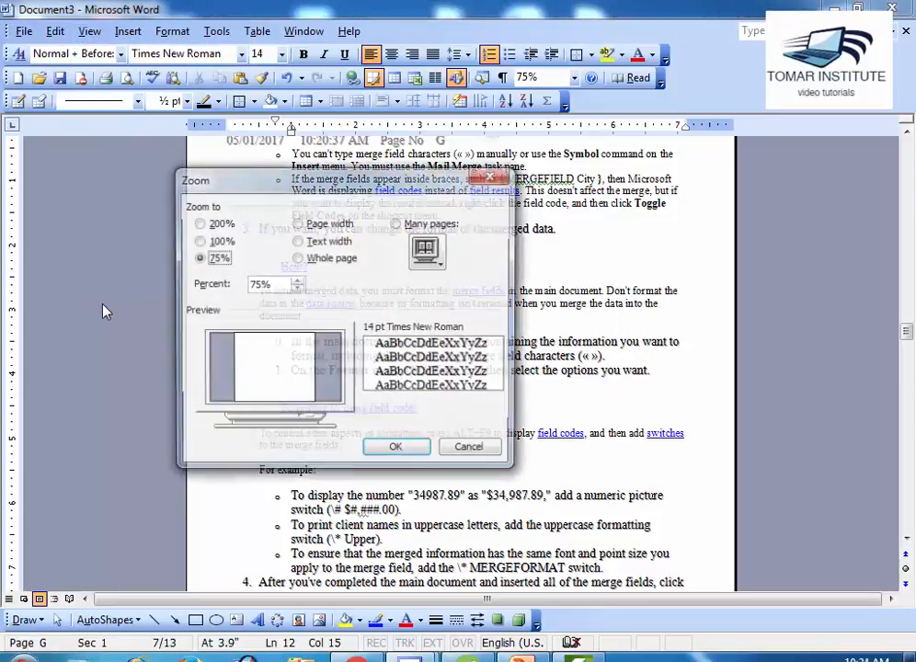
left_click(299, 223)
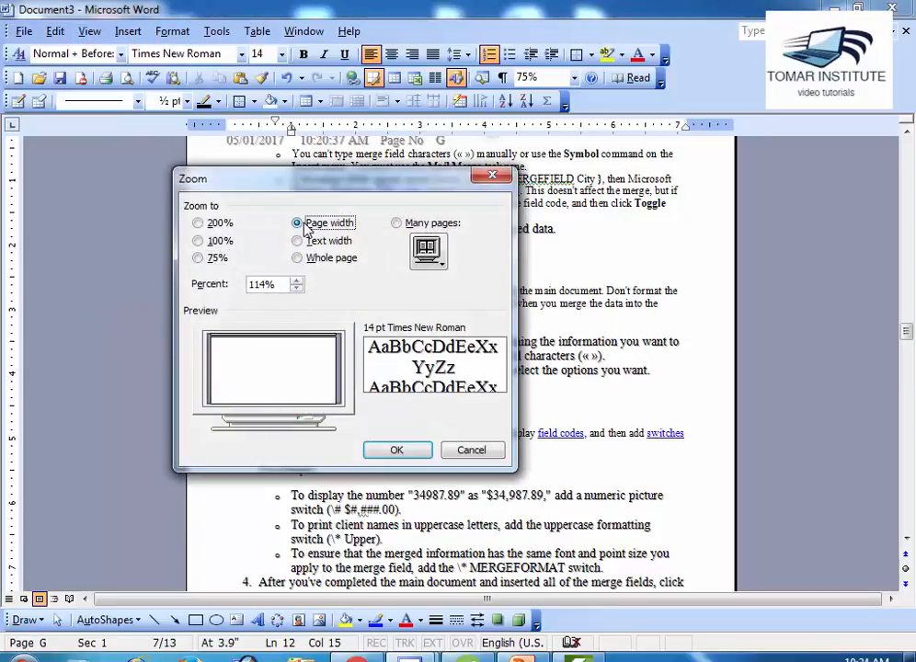
left_click(397, 448)
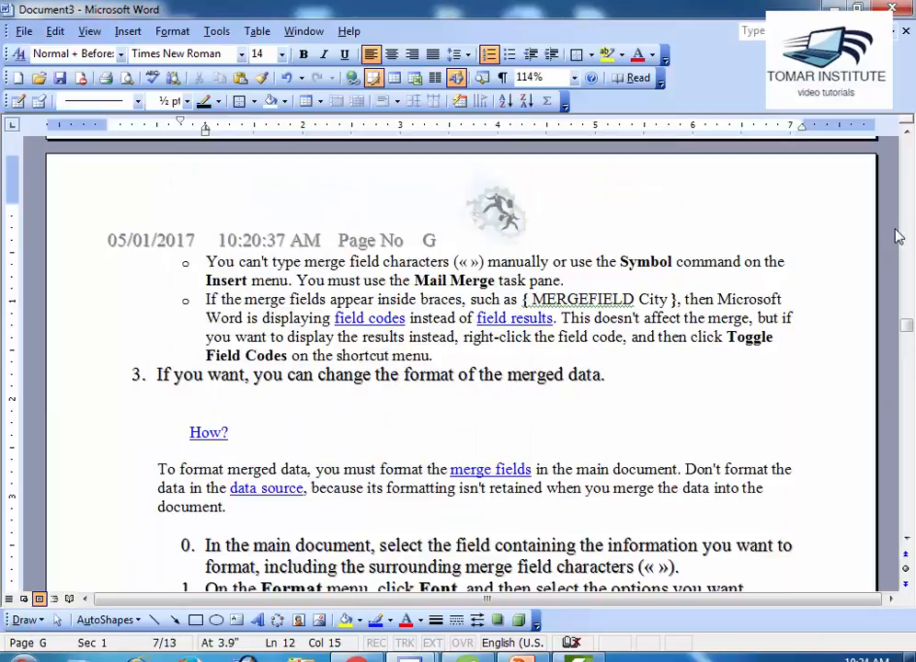
Step: Set the document zoom to Text width and put the cursor in the second bullet on page G
left_click(90, 30)
left_click(138, 306)
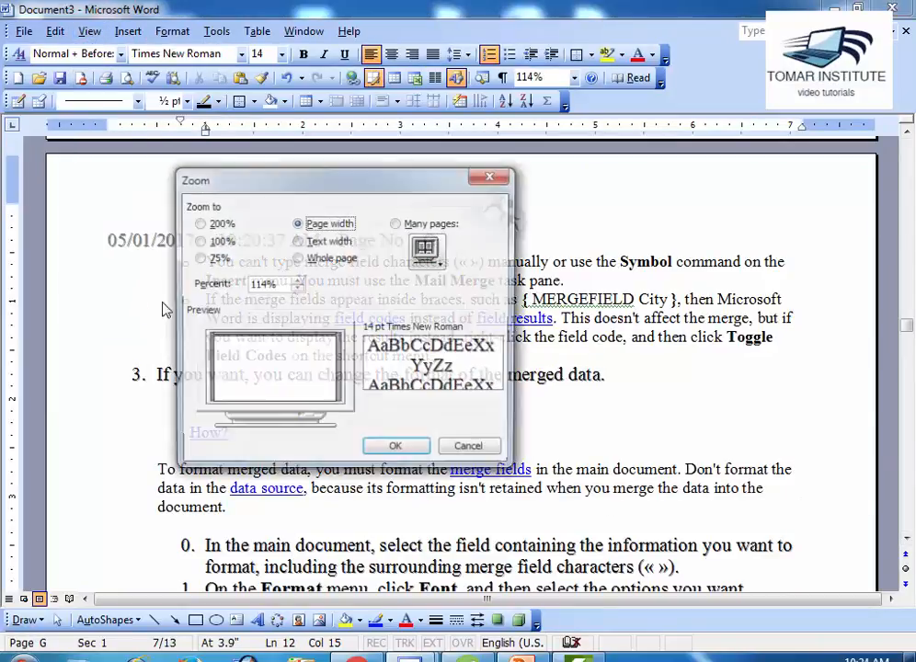
left_click(313, 241)
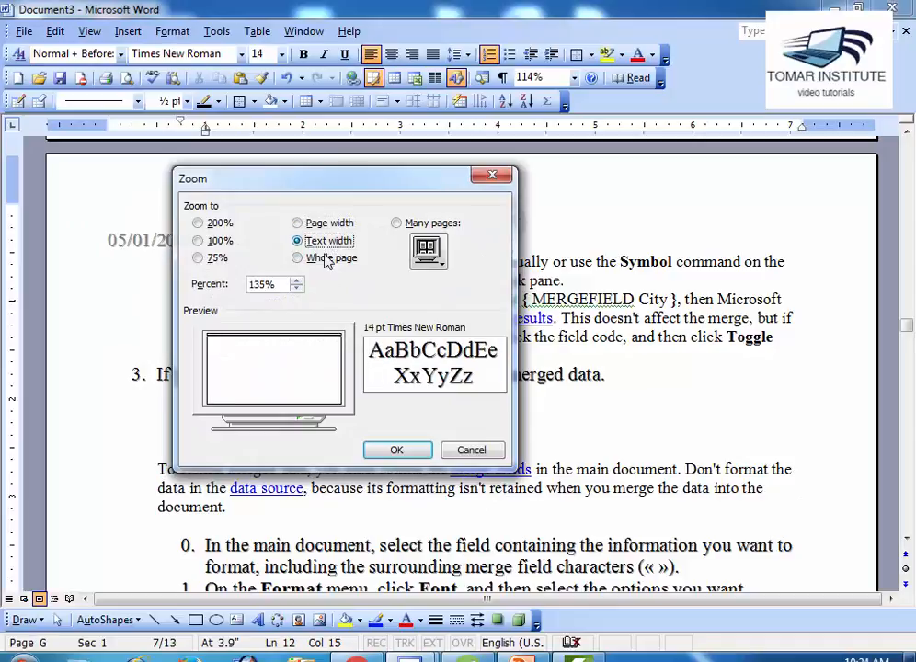
left_click(399, 448)
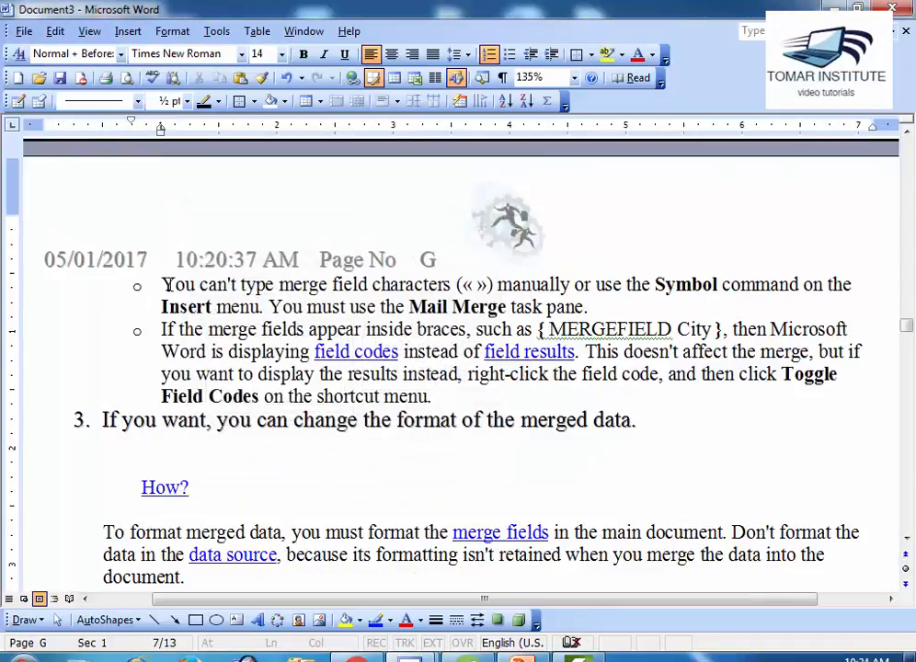
left_click_drag(167, 285, 239, 290)
left_click(204, 329)
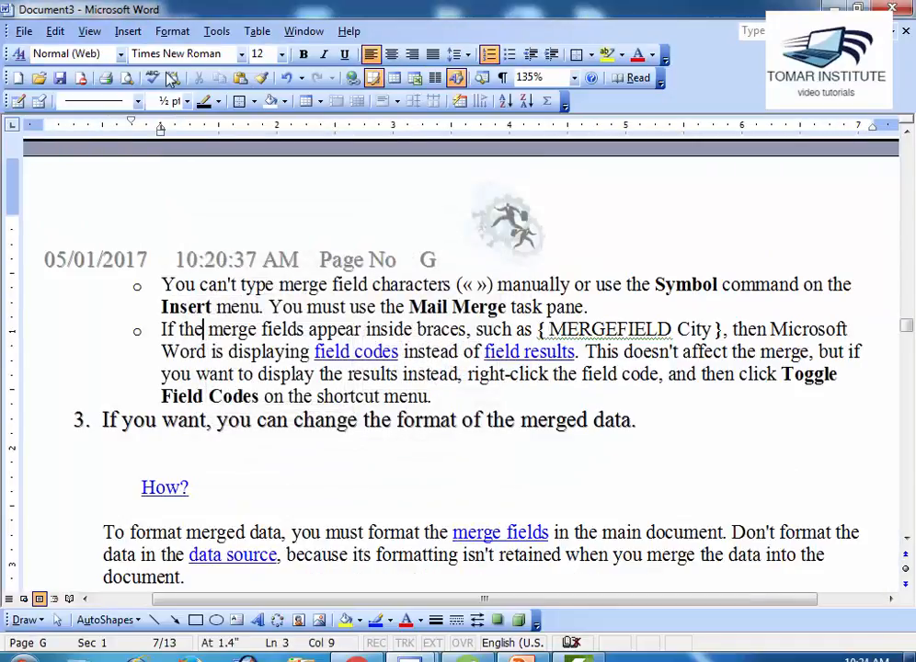
Step: Set the document zoom to Whole page
left_click(89, 31)
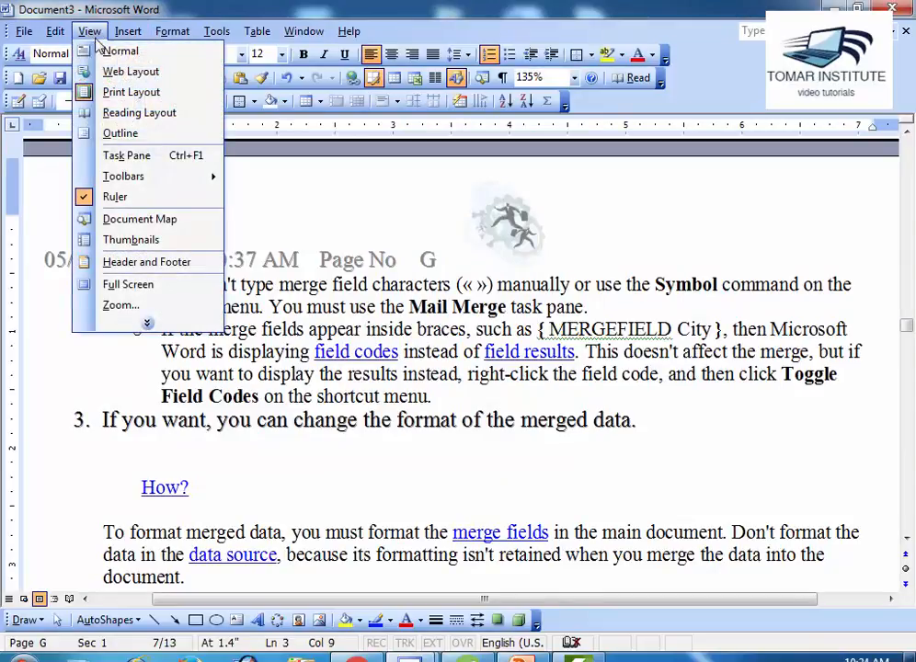
left_click(119, 305)
left_click(298, 259)
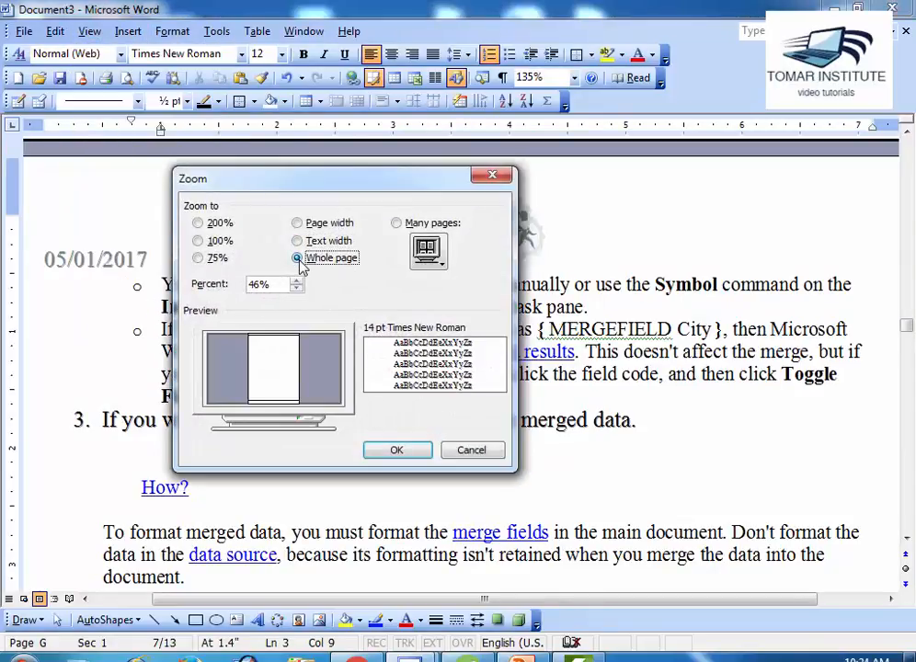
left_click(396, 451)
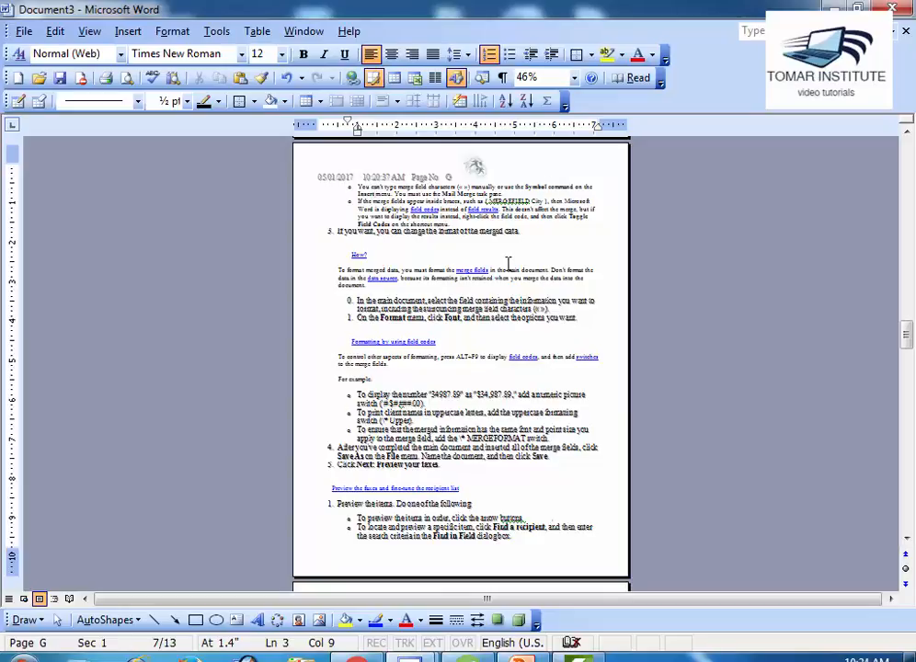
Step: Set the document zoom to Many pages with two rows of three pages and look through the page overview
left_click(88, 32)
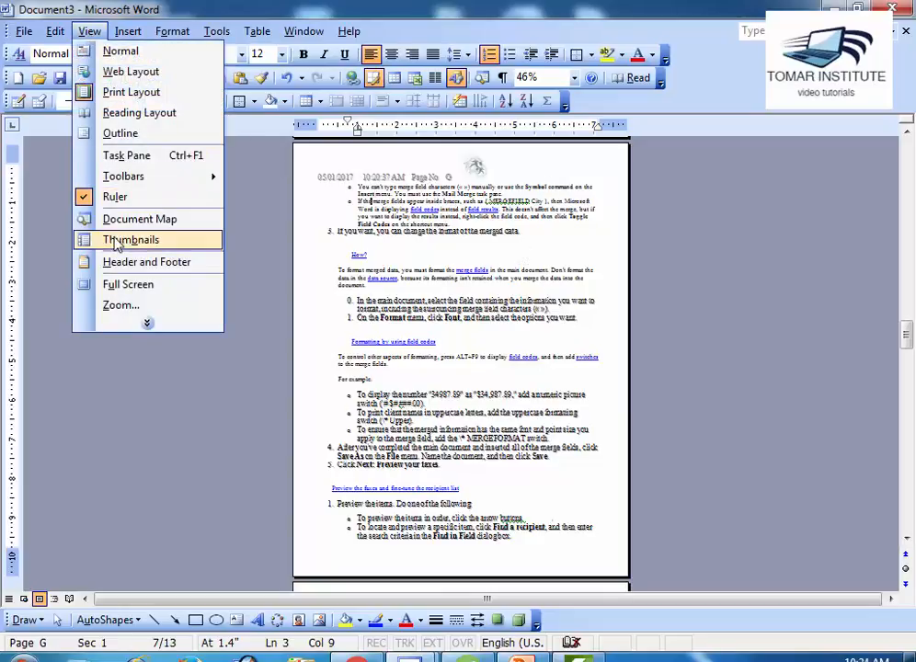
left_click(124, 307)
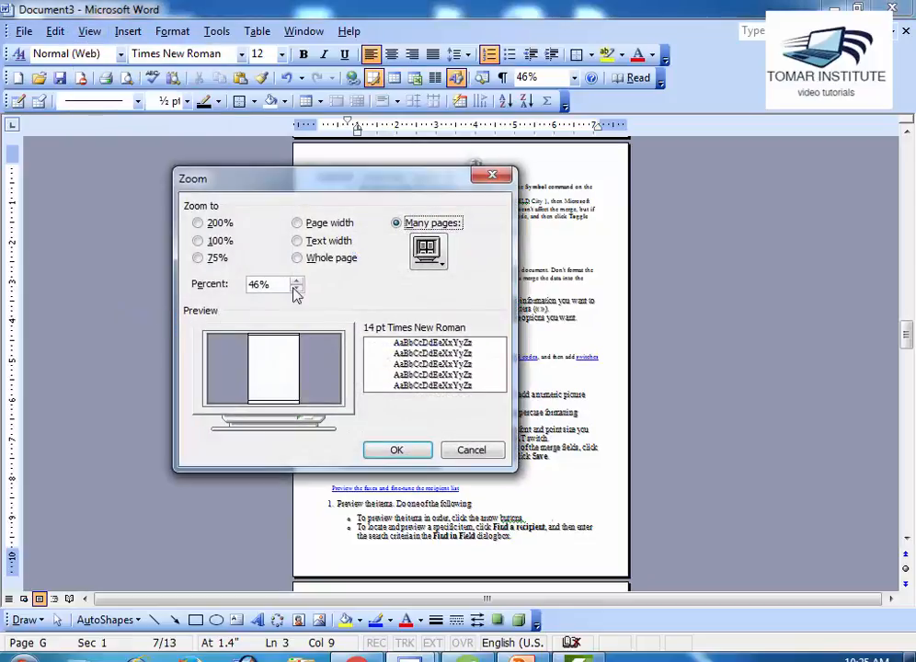
left_click(426, 249)
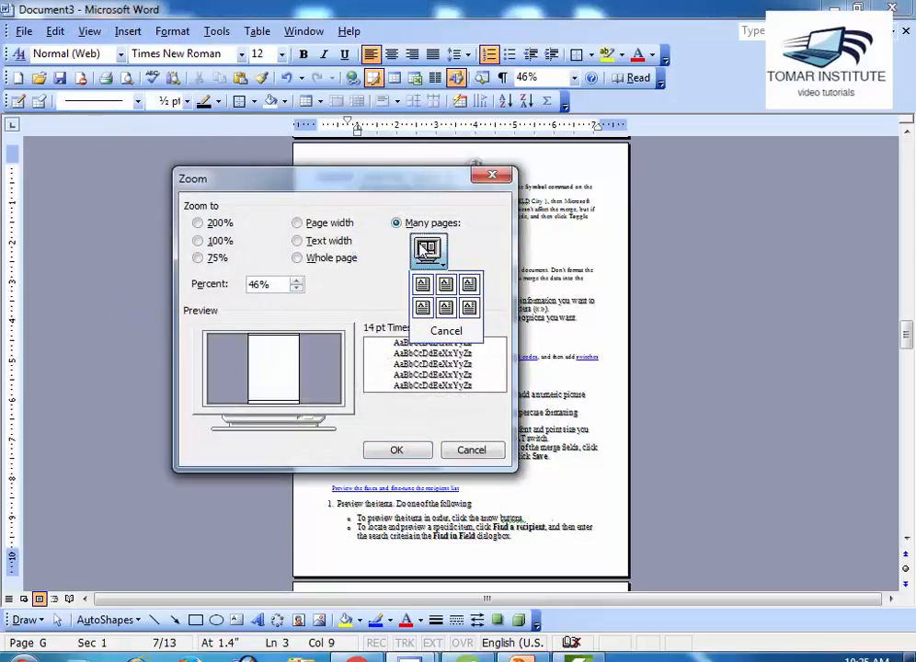
left_click(470, 315)
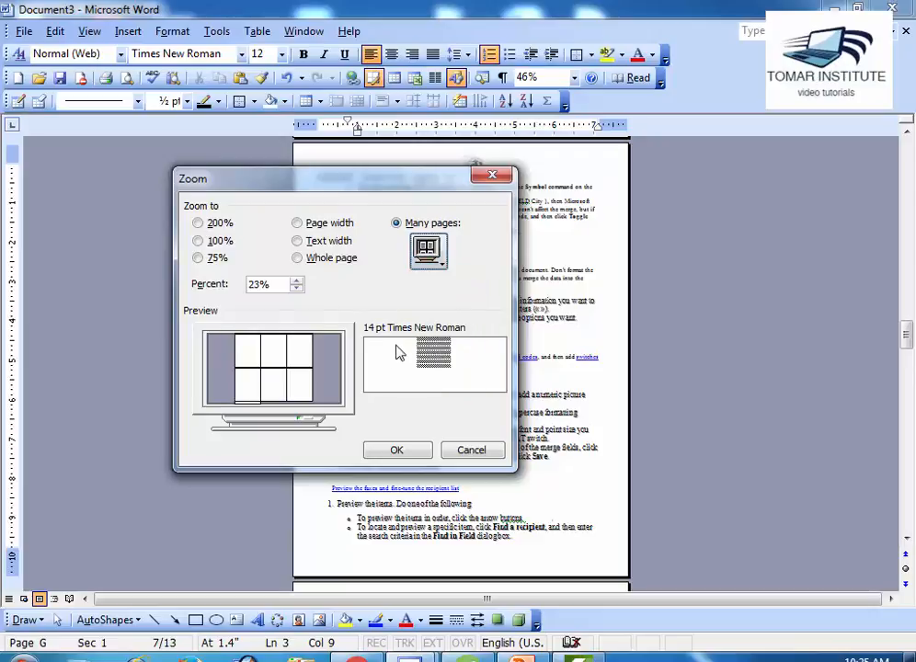
left_click(395, 450)
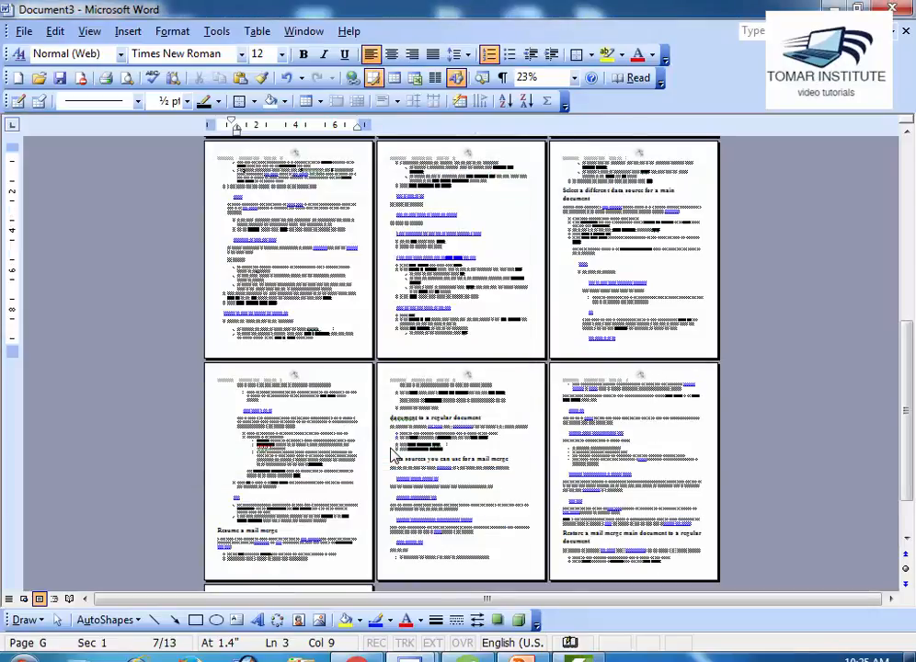
scroll(391, 447, "up", 1)
scroll(390, 447, "up", 5)
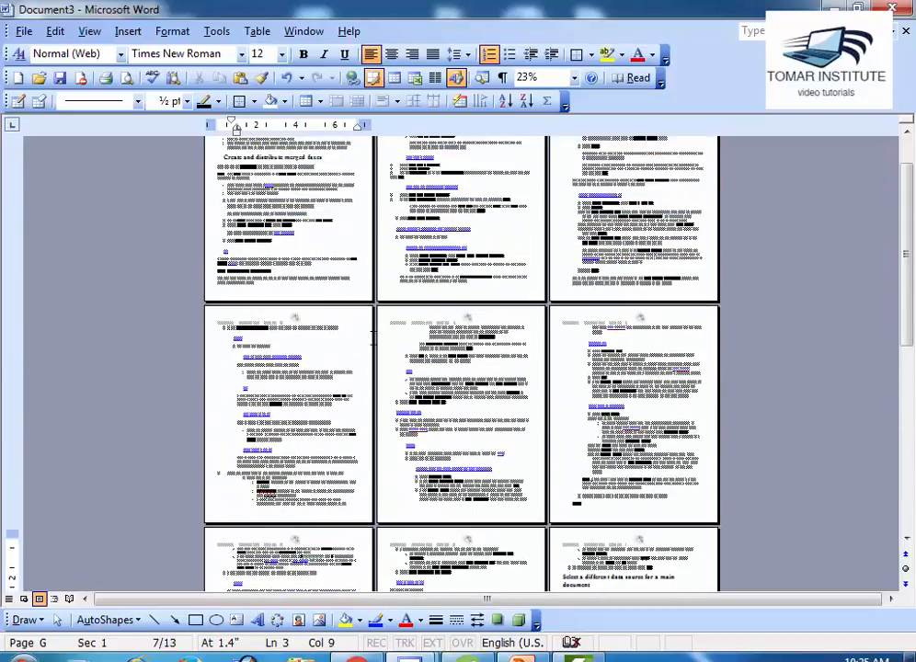
scroll(470, 403, "up", 1)
scroll(408, 492, "down", 5)
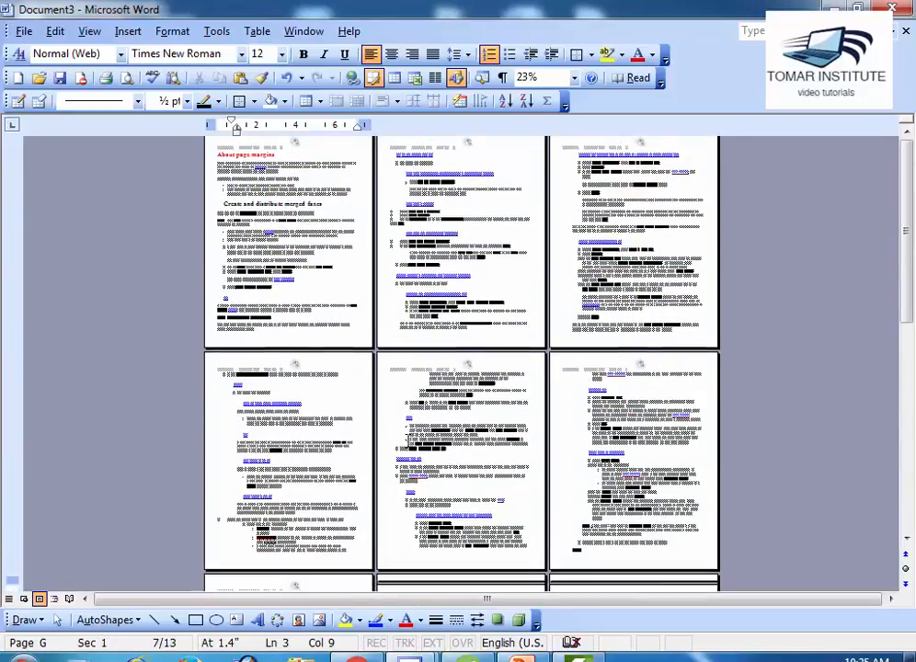
scroll(408, 492, "up", 2)
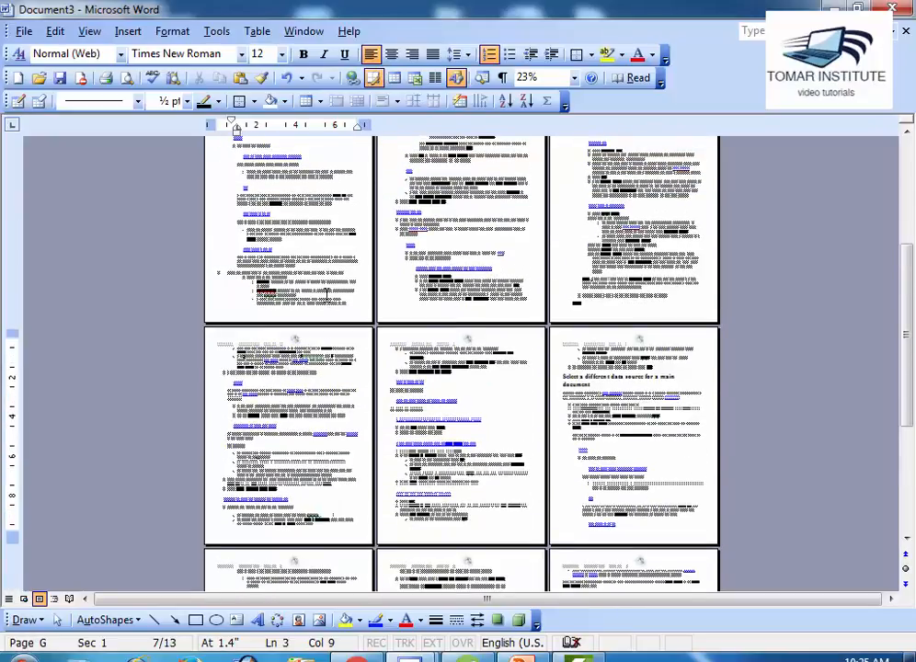
left_click(89, 30)
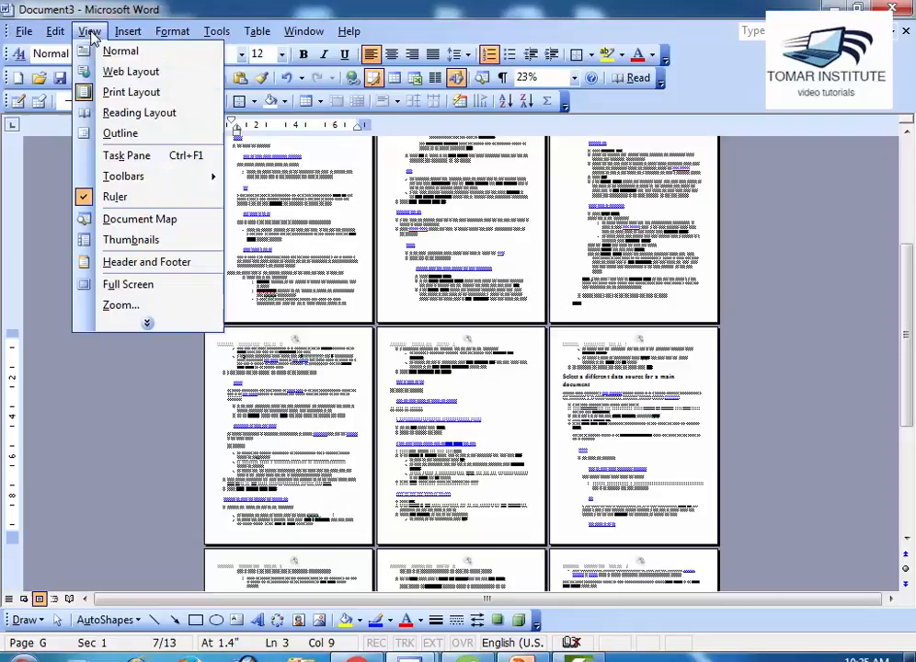
left_click(114, 305)
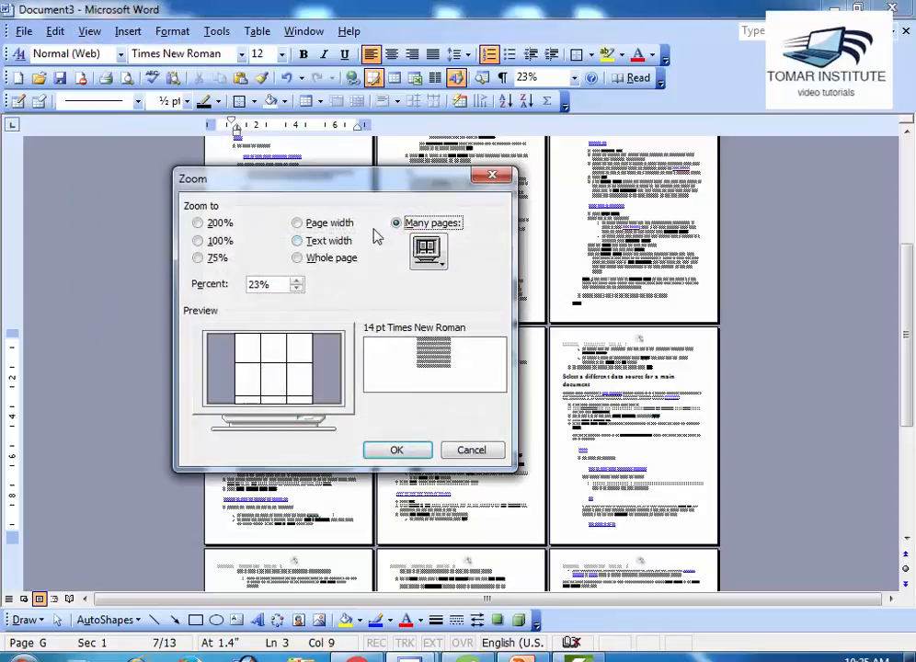
left_click(472, 451)
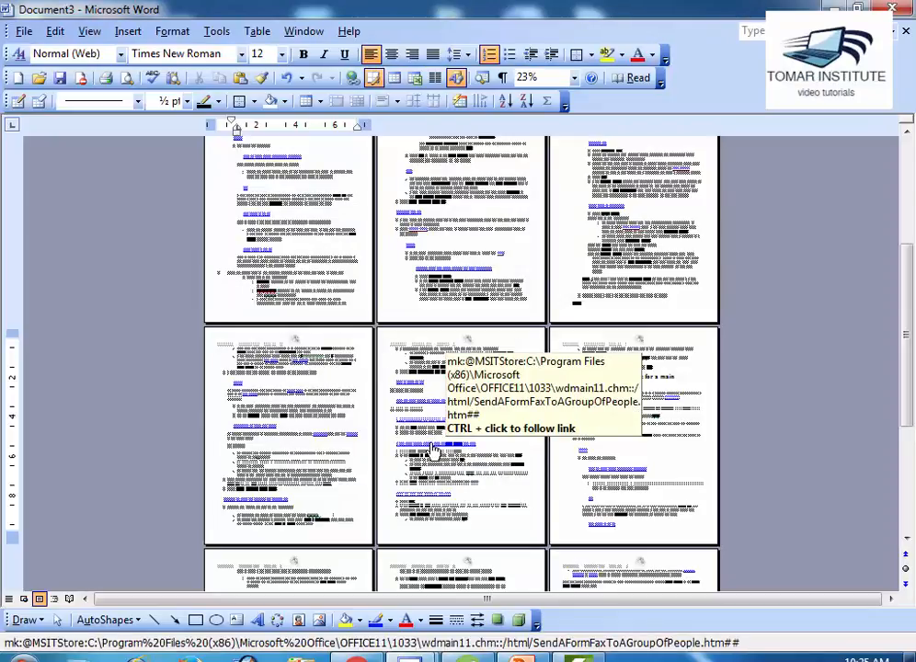
Step: Zoom in on page G to 103% and view the list of preset zoom levels without choosing one
scroll(452, 409, "up", 2)
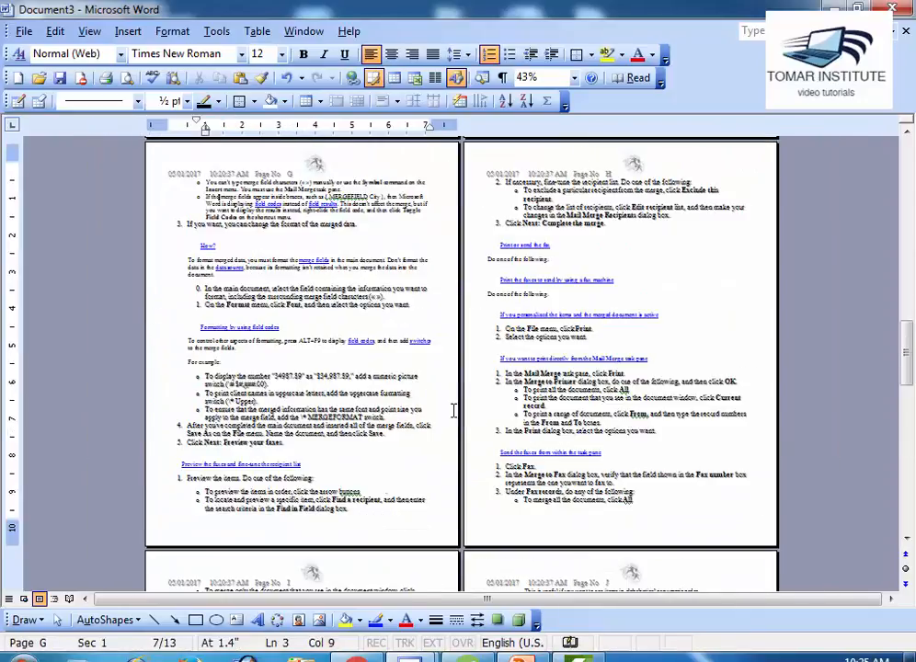
scroll(453, 409, "up", 4)
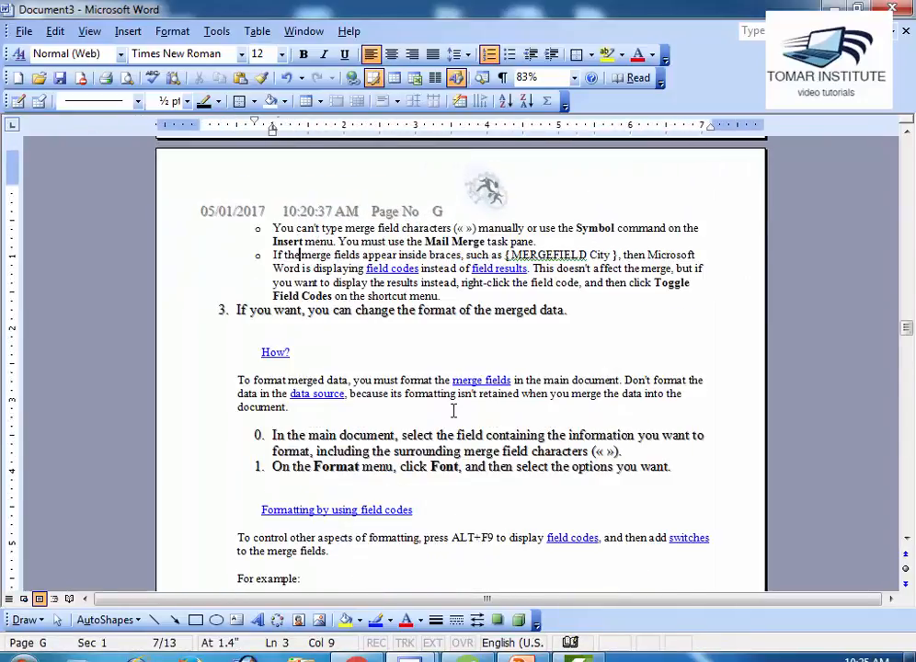
scroll(453, 410, "up", 2)
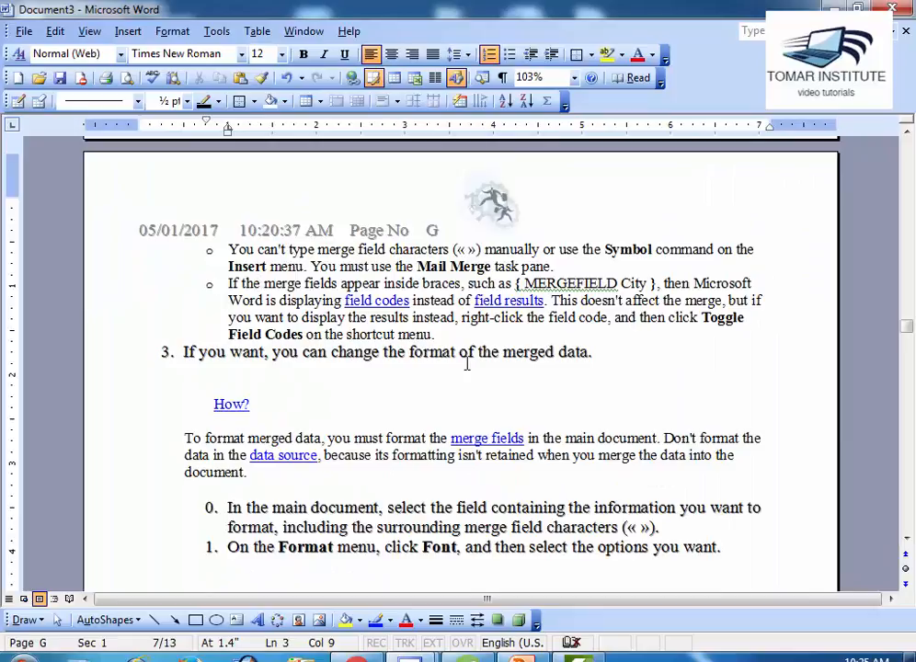
left_click(573, 79)
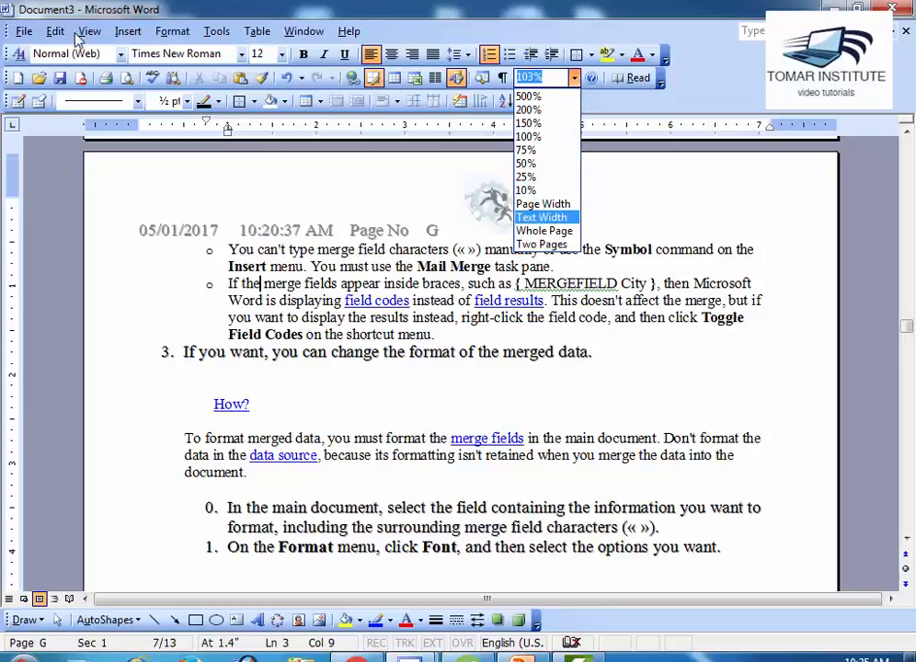
left_click(444, 344)
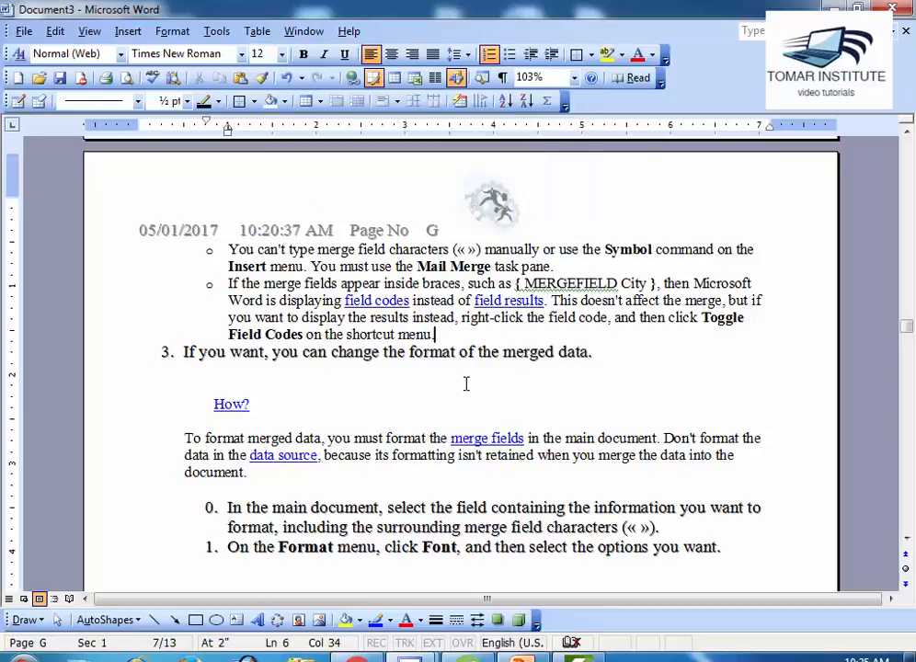
Step: Enlarge the document view to 173%, and reduce it to 13% for an overview of all pages
scroll(465, 383, "up", 4)
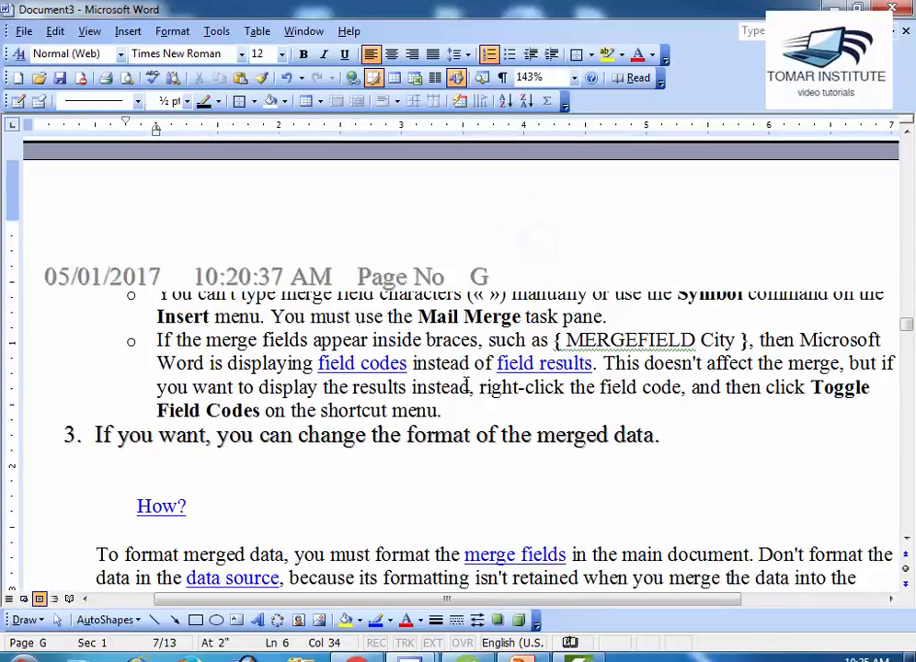
scroll(466, 386, "up", 3)
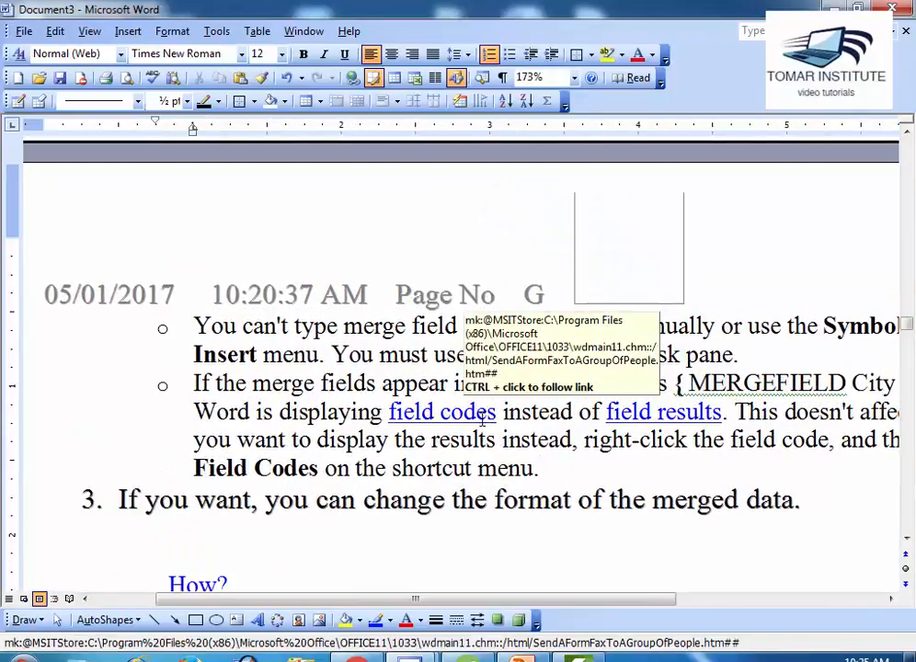
scroll(483, 427, "down", 3)
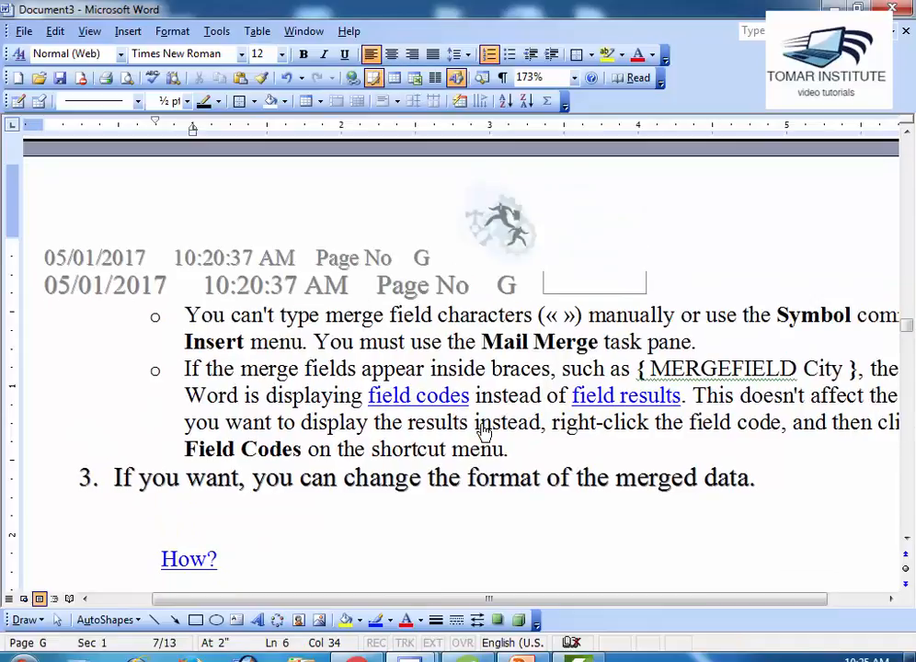
scroll(483, 429, "down", 16)
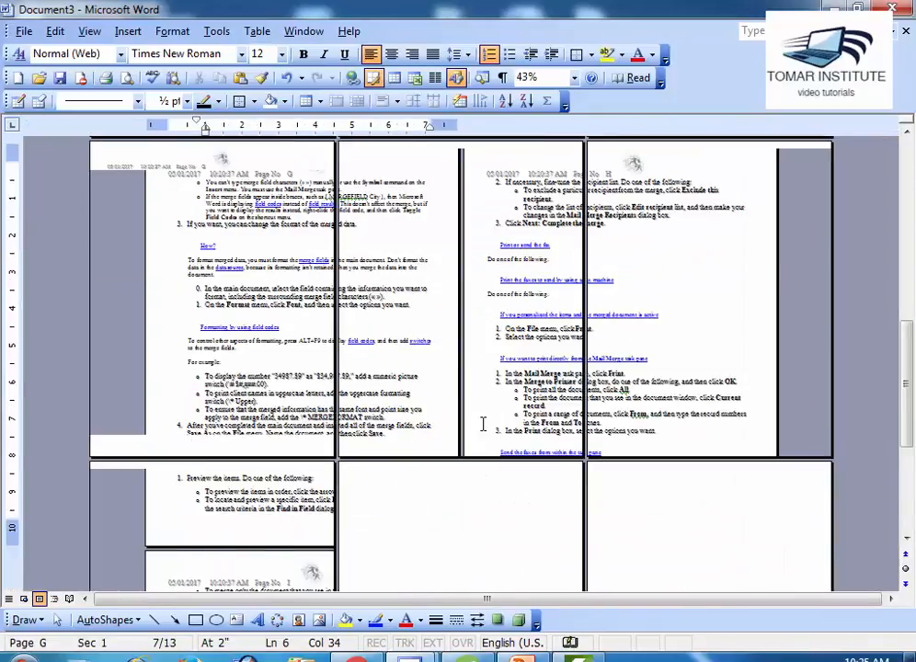
scroll(483, 427, "up", 6)
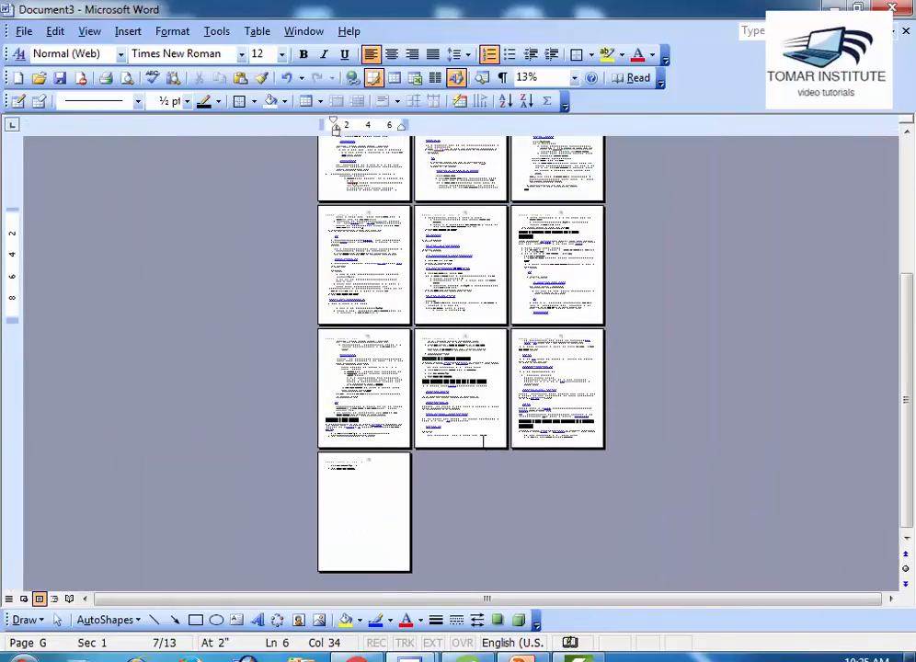
Step: View the page overview from the first page and zoom in to 53%
scroll(483, 444, "up", 4)
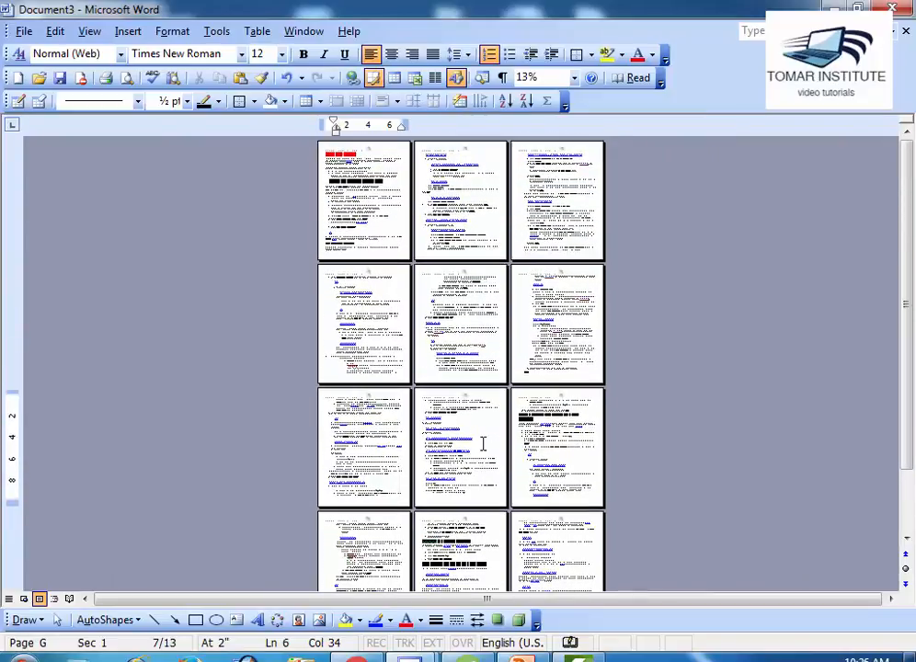
scroll(483, 444, "up", 3, "ctrl")
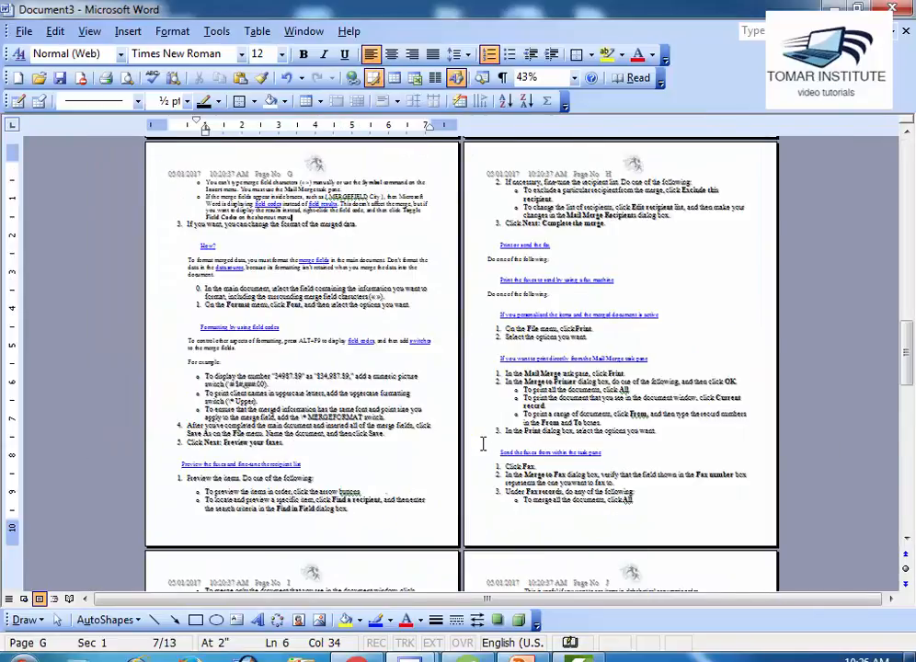
scroll(460, 363, "up", 1, "ctrl")
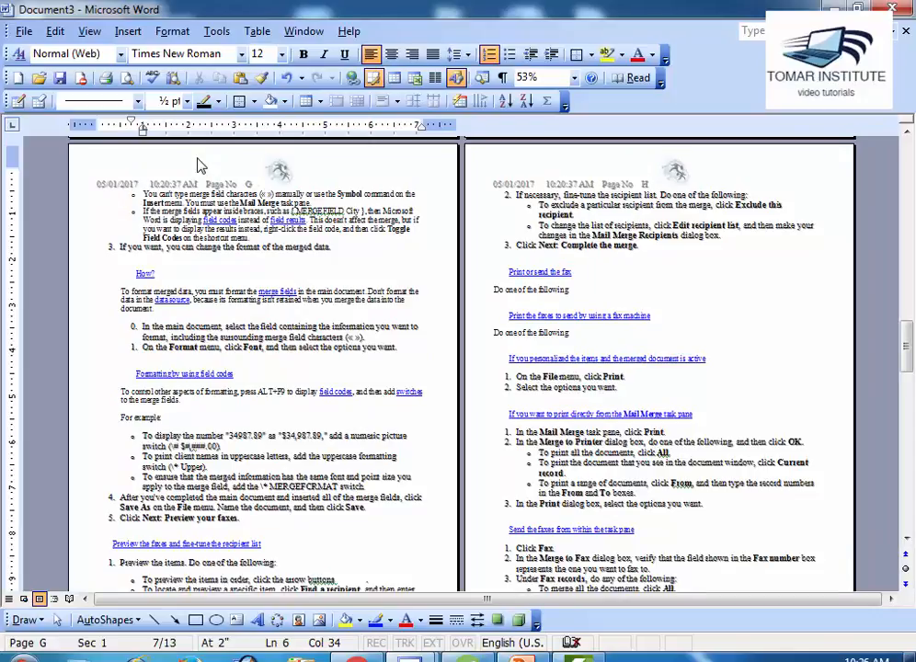
Step: Look through the side-by-side pages from G down to the last page M and back up to pages E and F
scroll(607, 423, "down", 3)
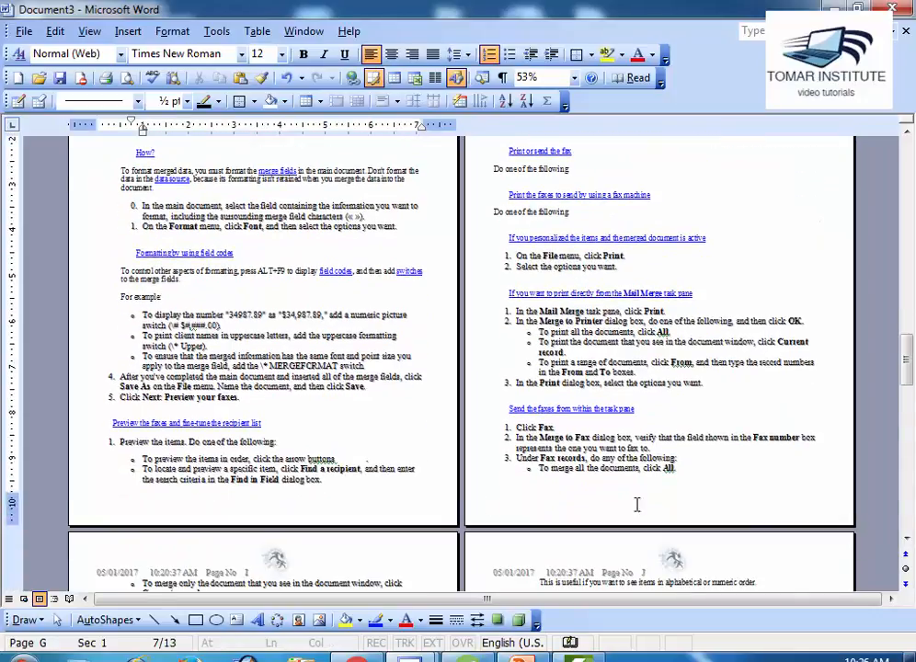
scroll(401, 510, "down", 12)
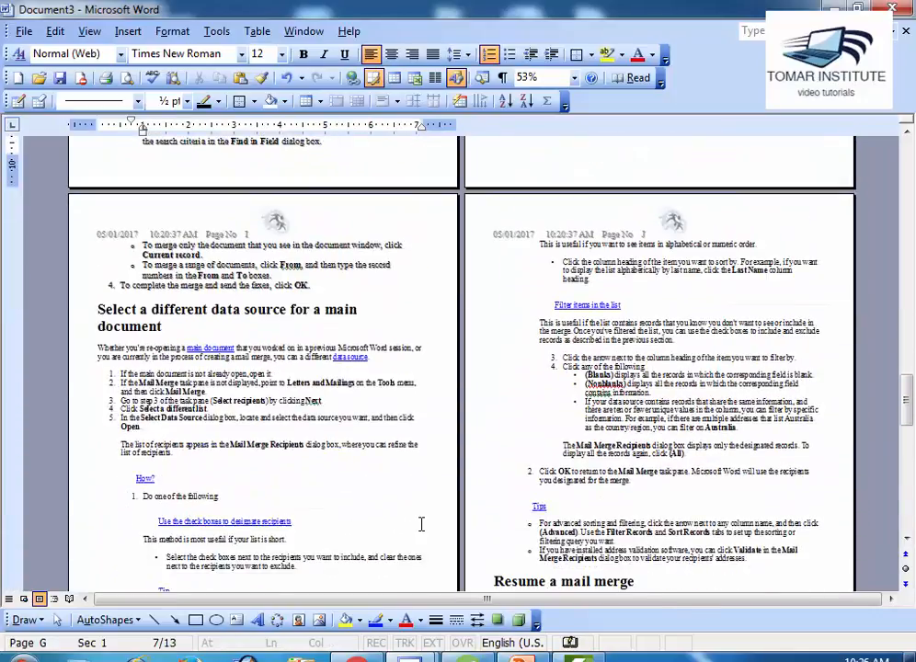
scroll(418, 523, "down", 2)
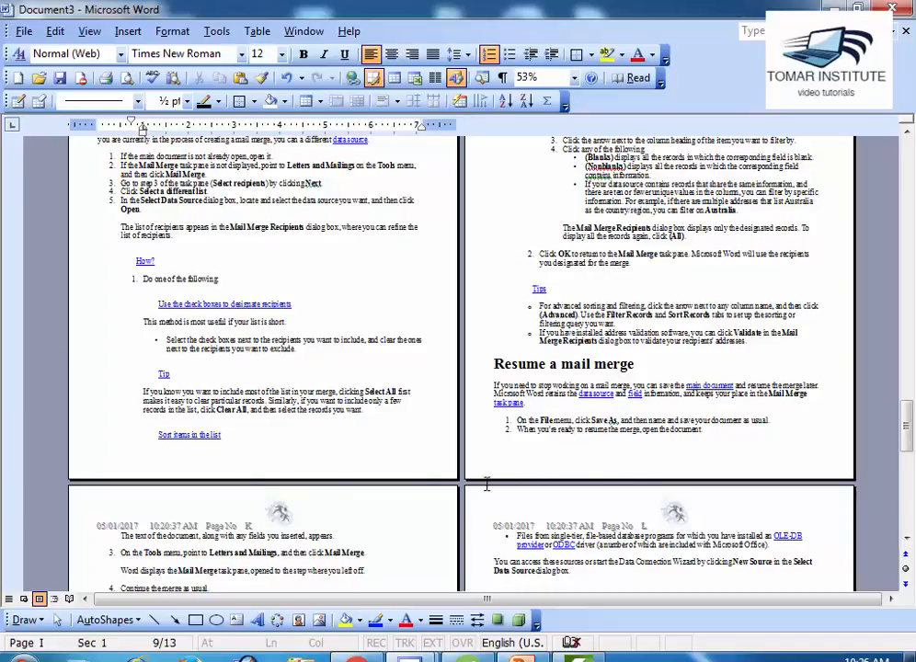
scroll(402, 504, "down", 3)
scroll(728, 518, "down", 11)
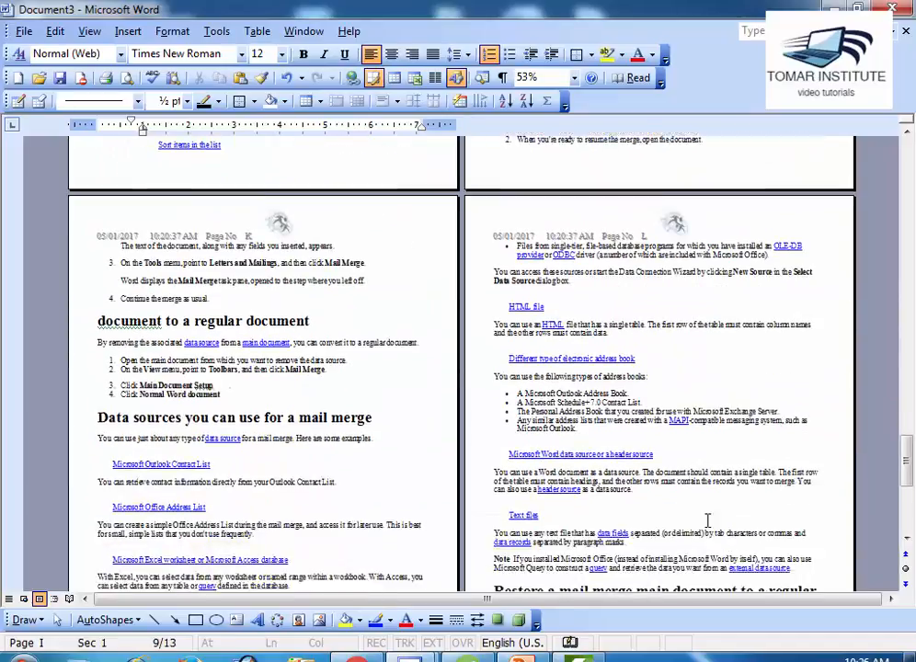
scroll(564, 519, "up", 10)
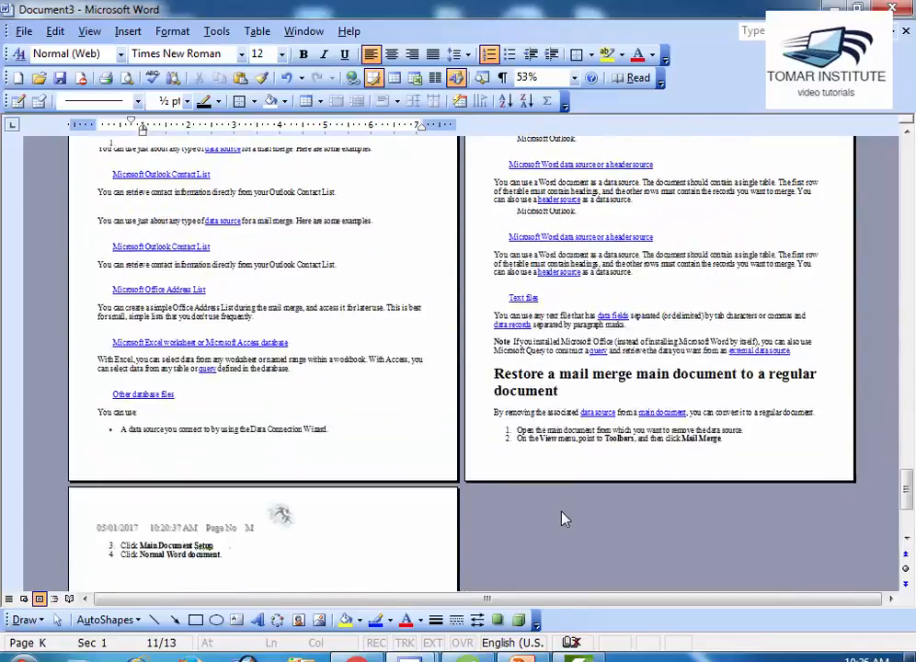
scroll(564, 511, "up", 10)
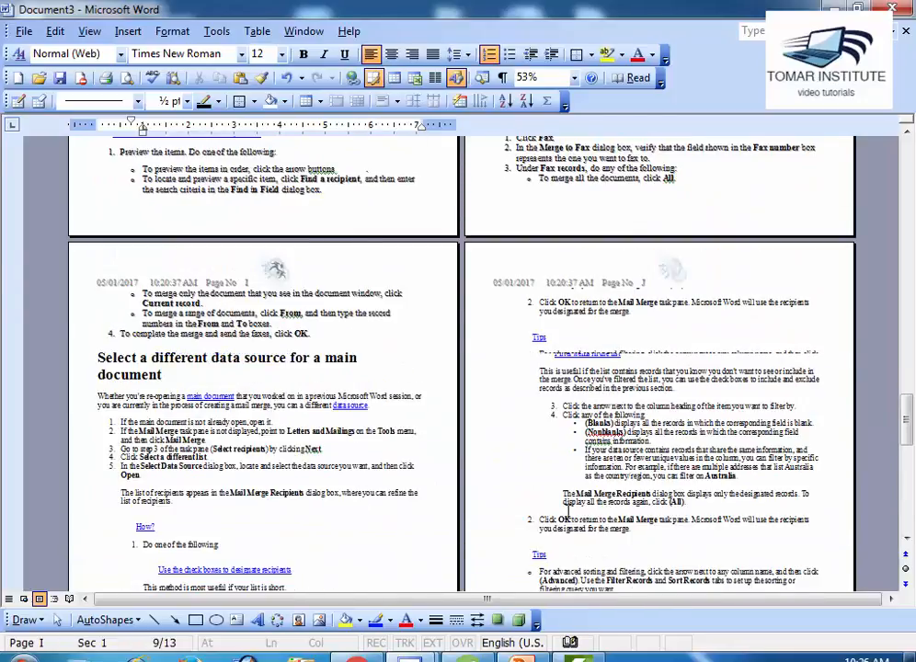
scroll(569, 512, "up", 10)
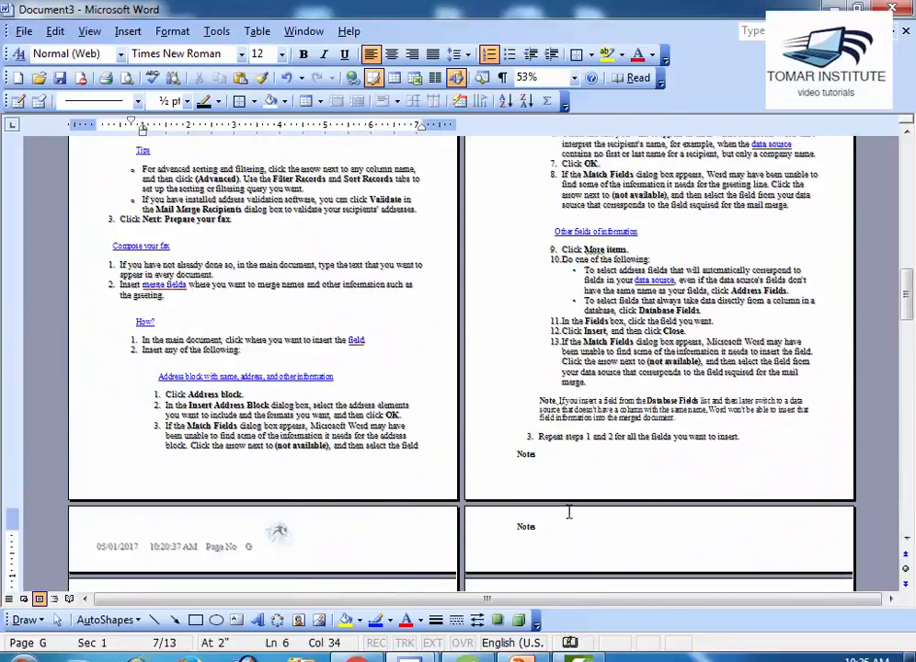
scroll(569, 518, "up", 1)
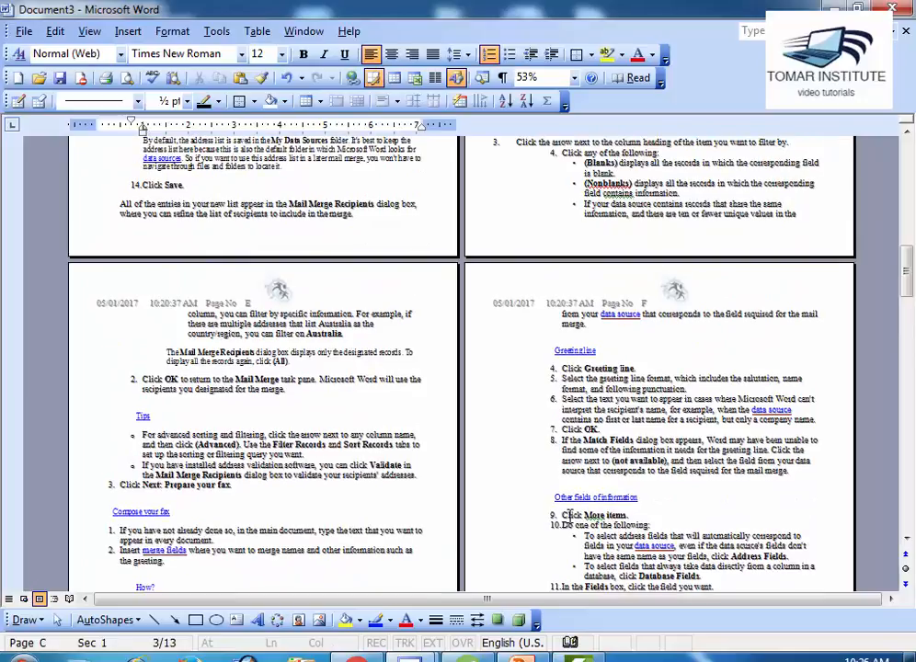